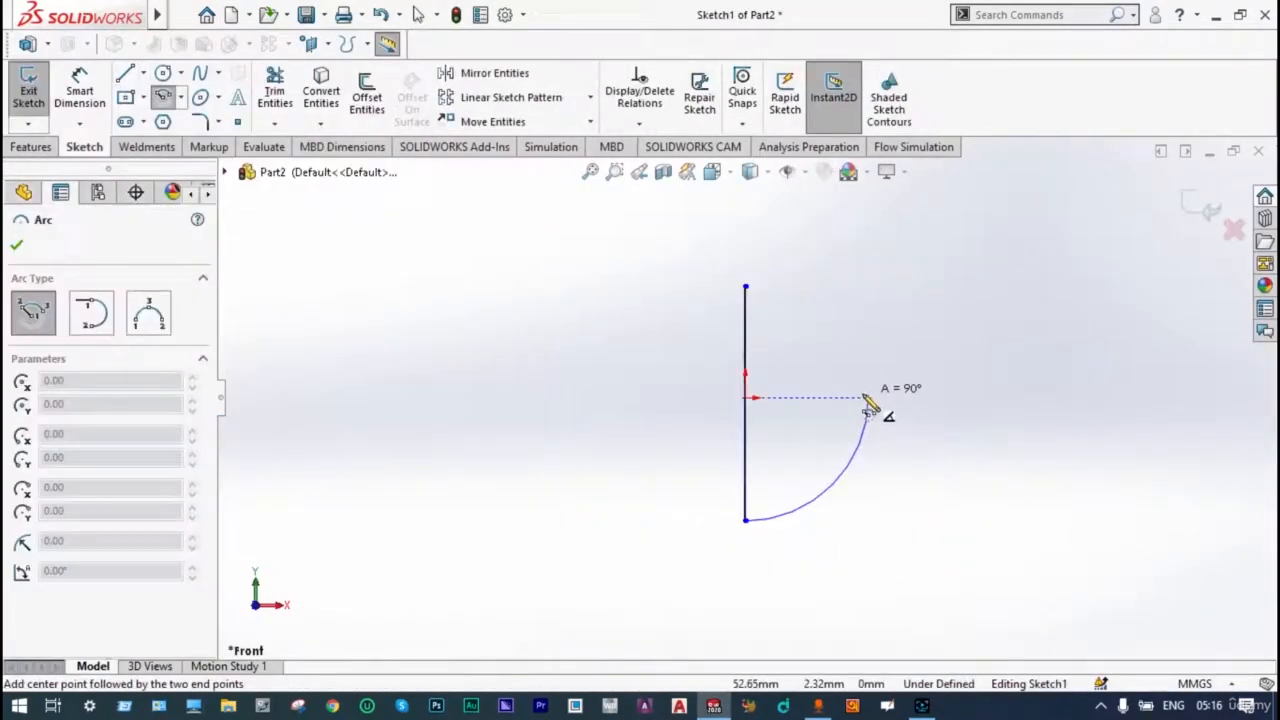
Step: Finish the origin-centred arc with a 90° sweep from the vertical line's lower end to a point level with the origin
{"action": "left_click", "coordinate": [868, 398]}
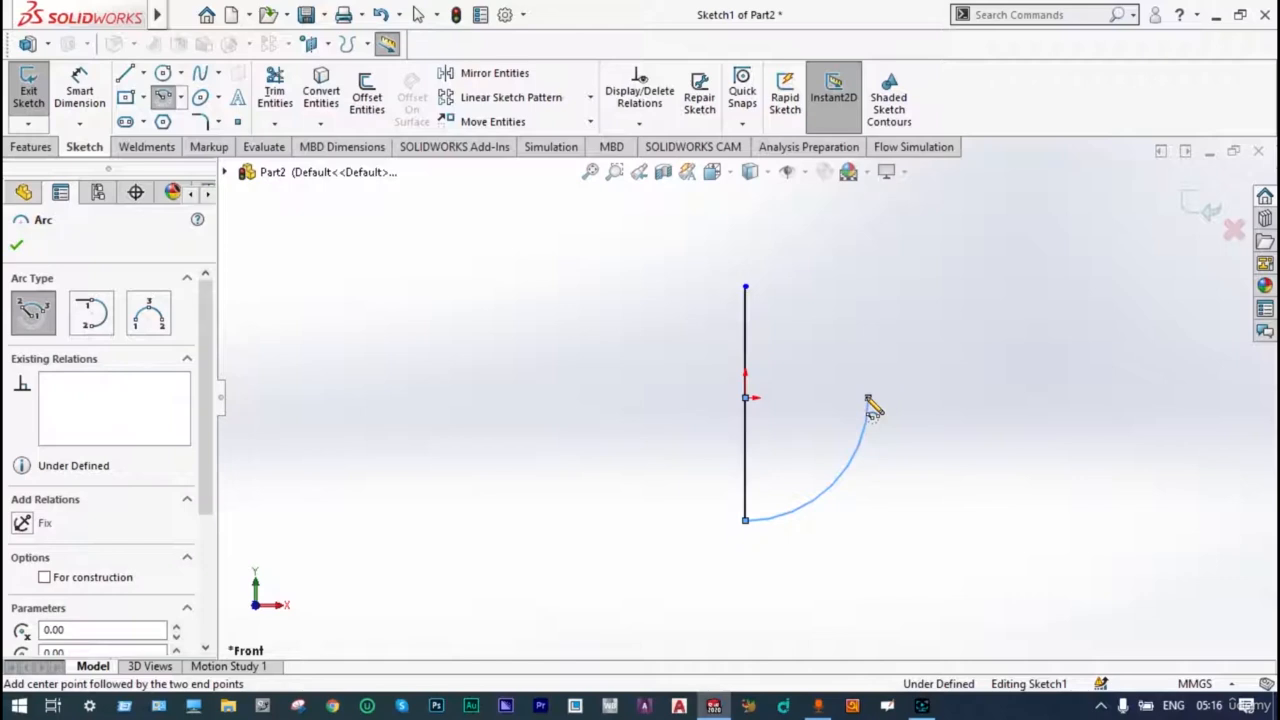
{"action": "key", "text": "Escape"}
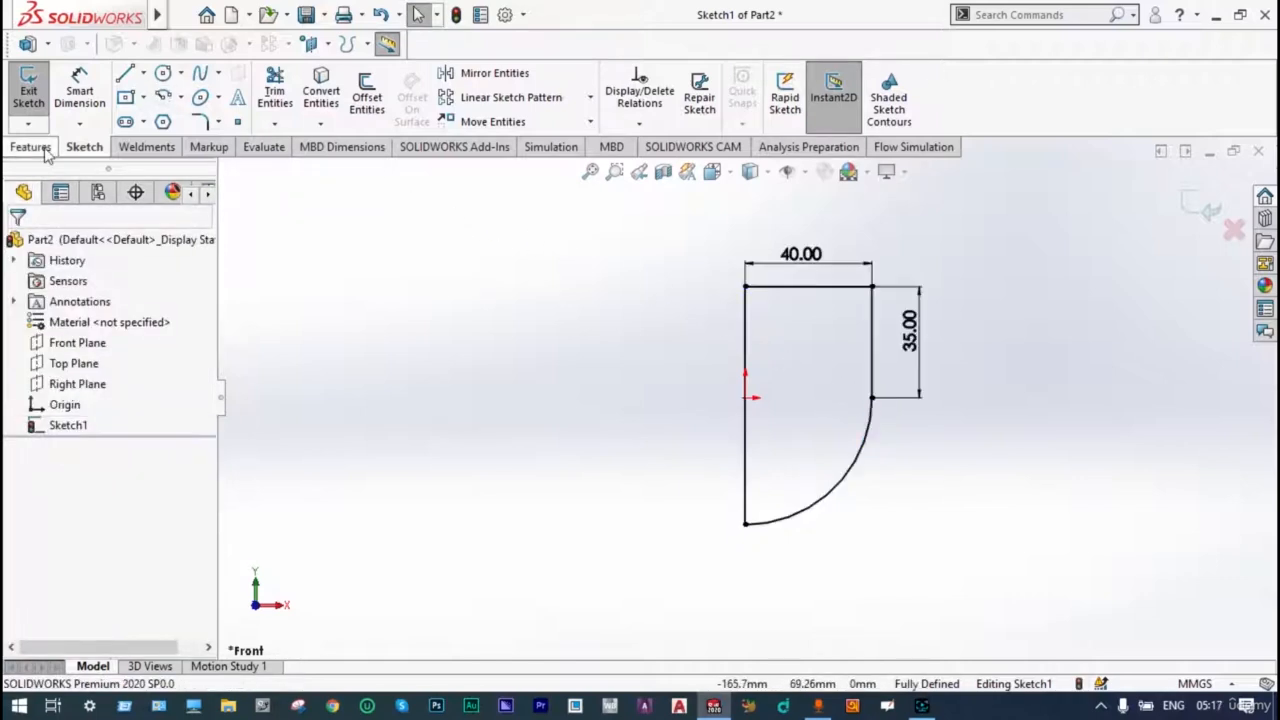
Step: Revolve the closed profile 360° about its vertical line to form a solid body
{"action": "left_click", "coordinate": [44, 150]}
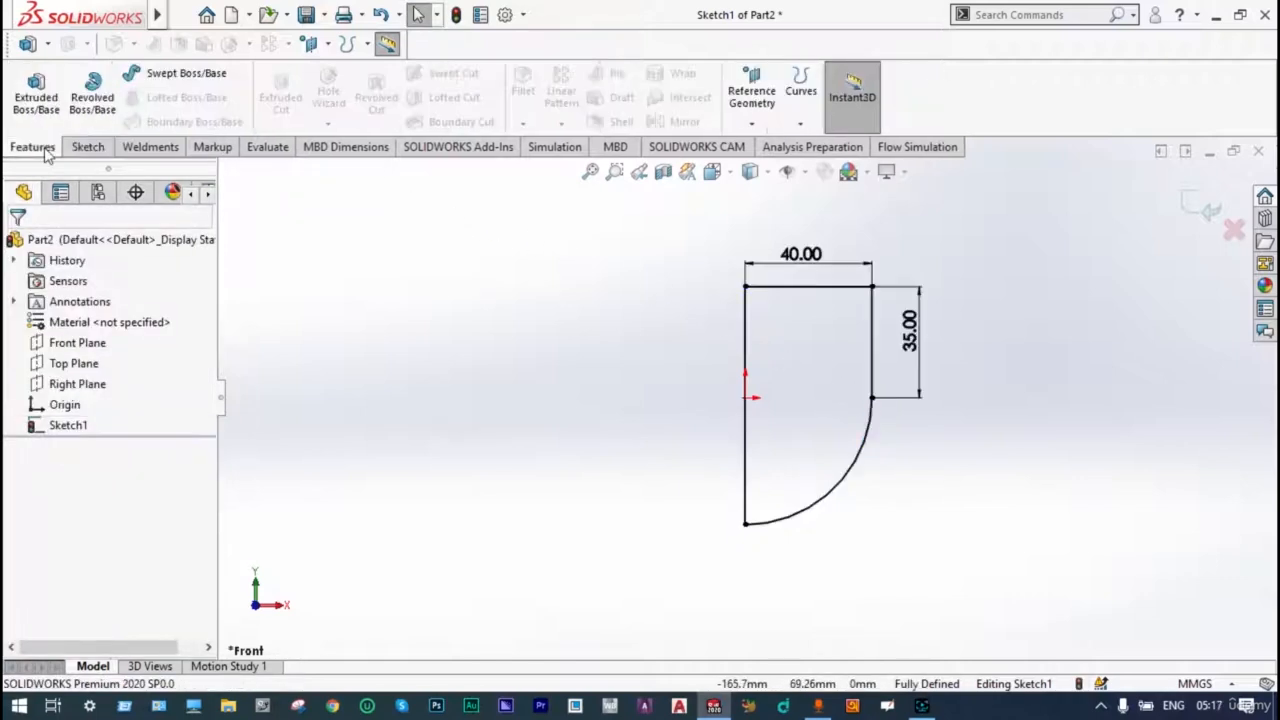
{"action": "left_click", "coordinate": [92, 100]}
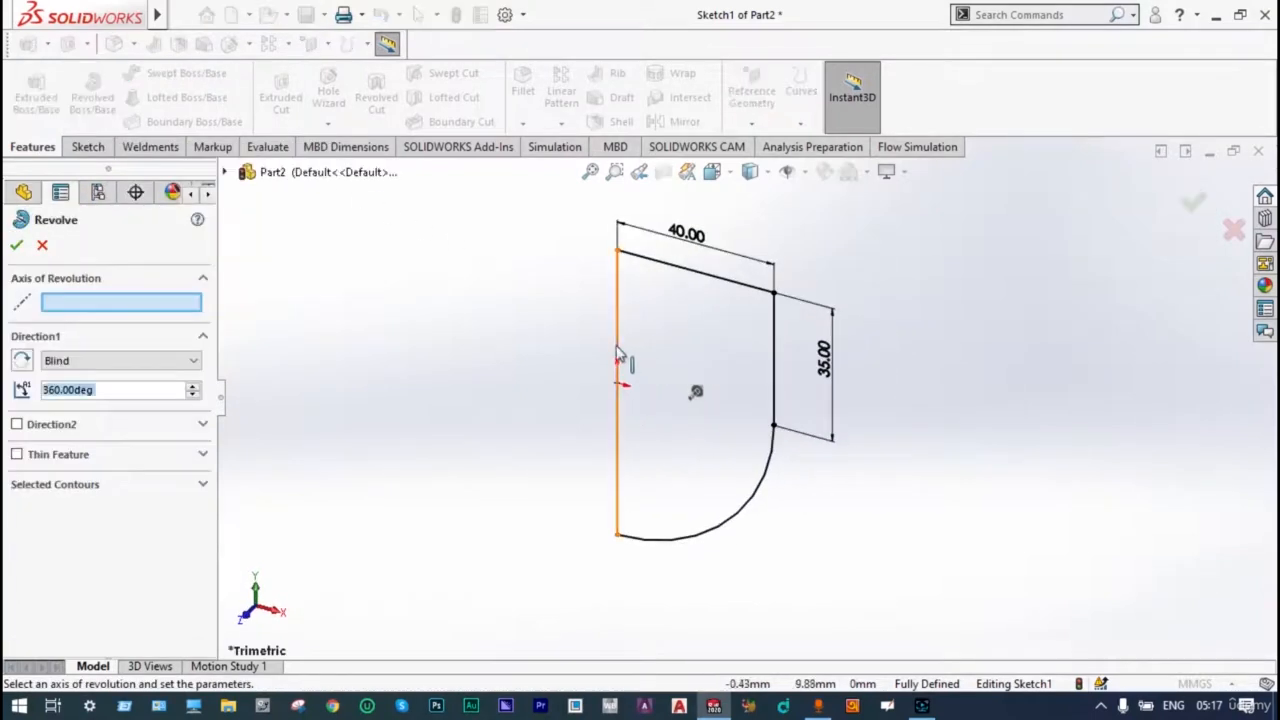
{"action": "left_click", "coordinate": [618, 354]}
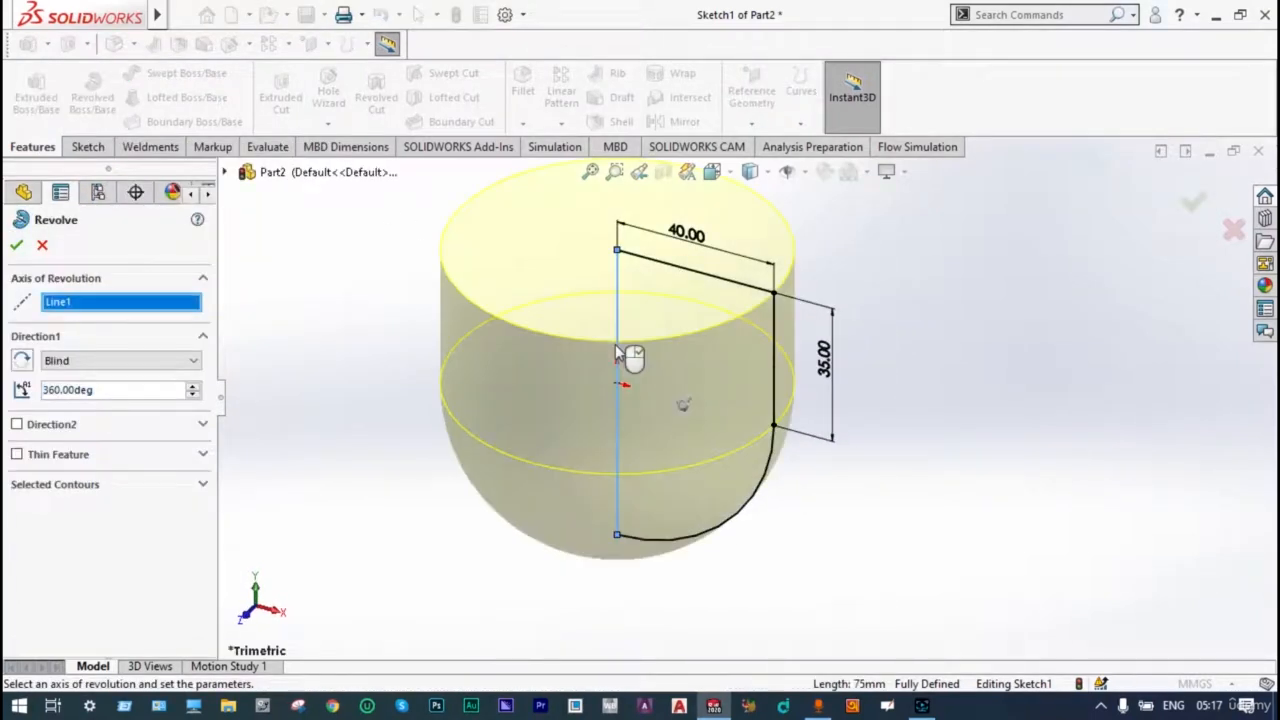
{"action": "left_click", "coordinate": [16, 245]}
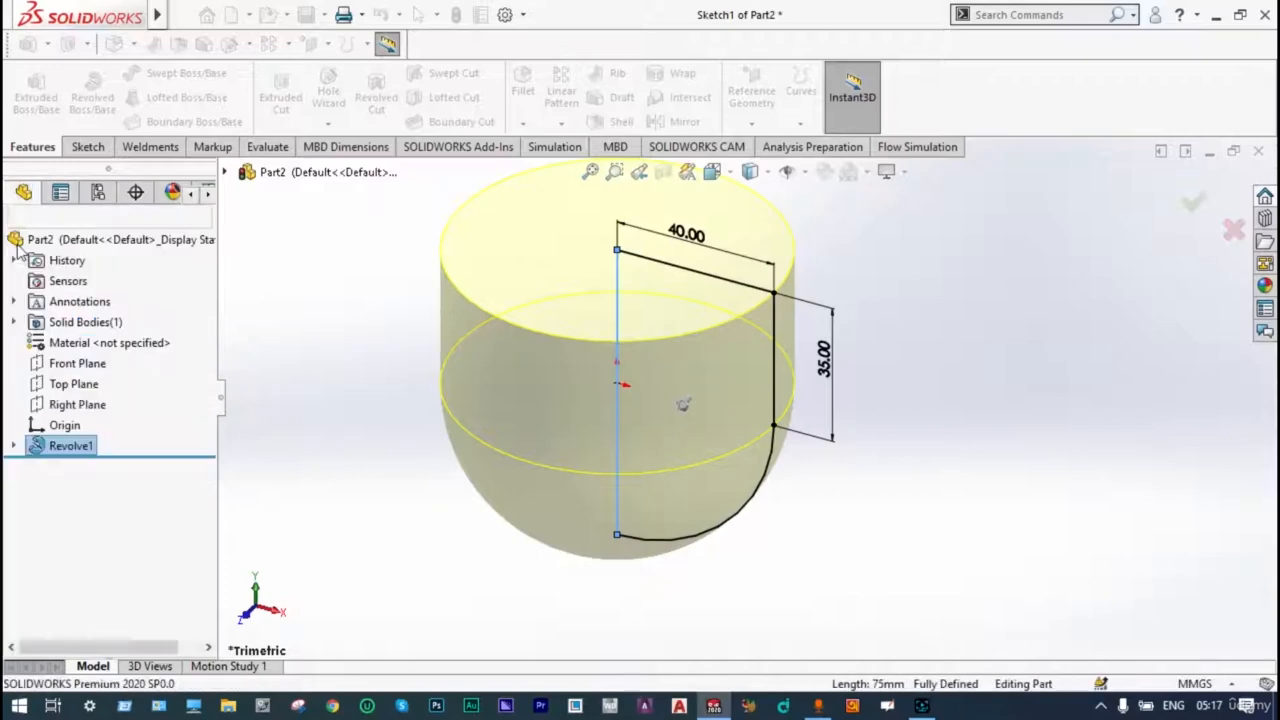
Step: Shell the revolved body to a 5 mm wall thickness, removing its flat top face
{"action": "left_click", "coordinate": [618, 121]}
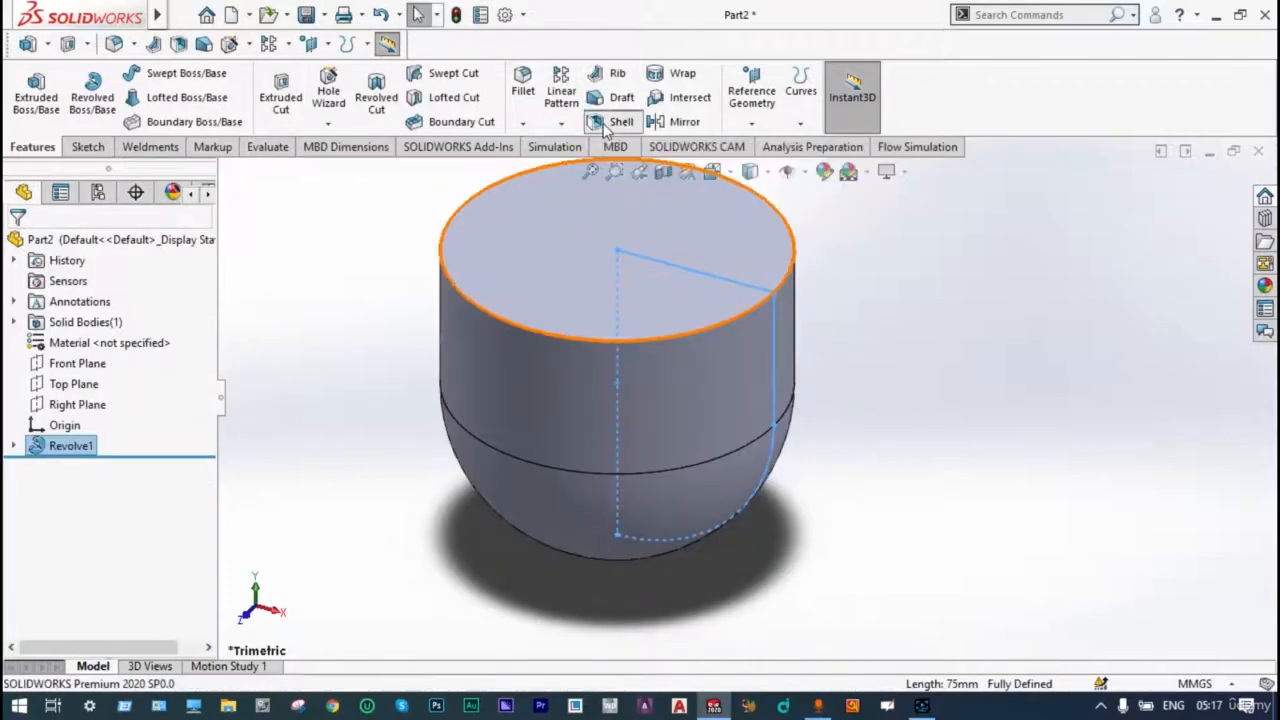
{"action": "left_click", "coordinate": [578, 225]}
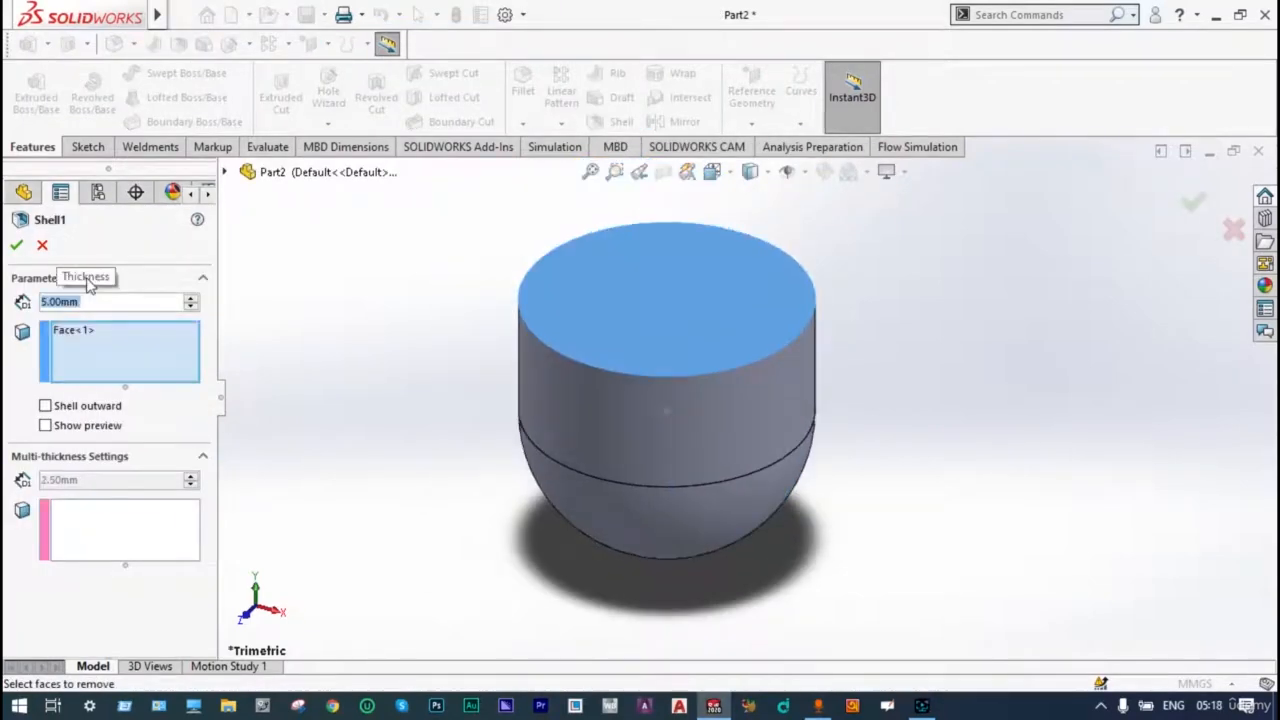
{"action": "left_click", "coordinate": [16, 245]}
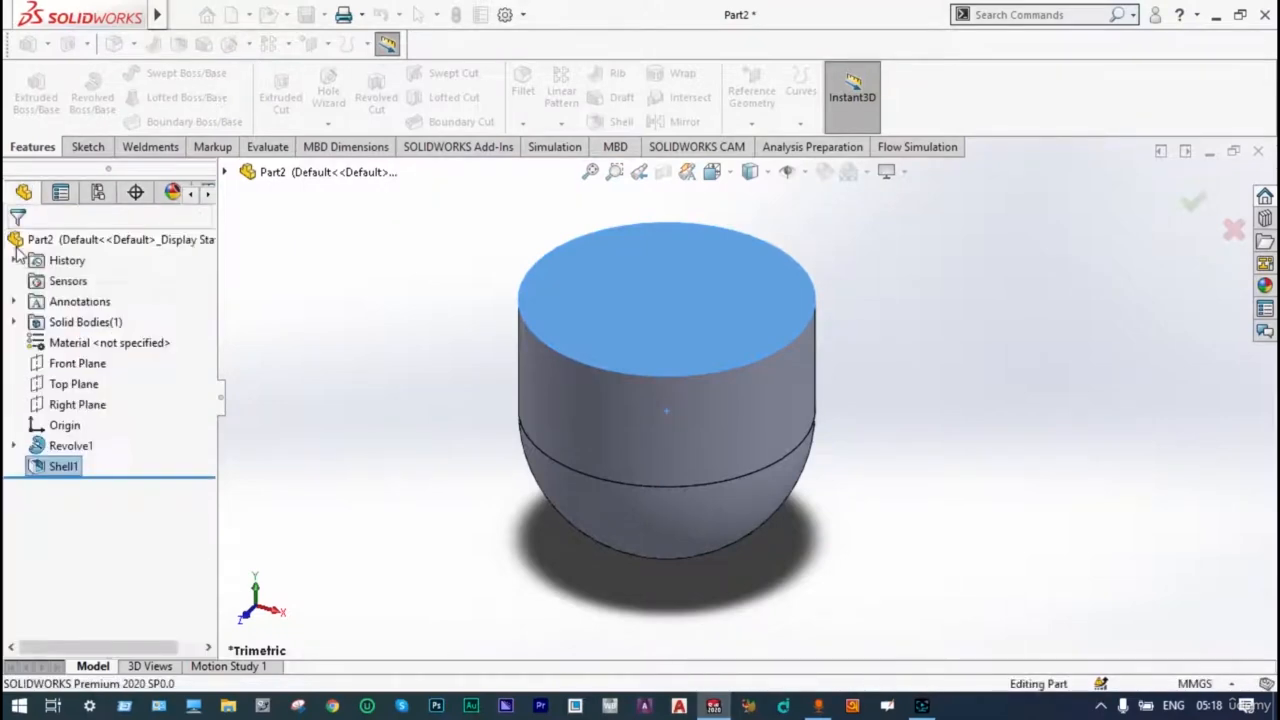
{"action": "left_click", "coordinate": [334, 329]}
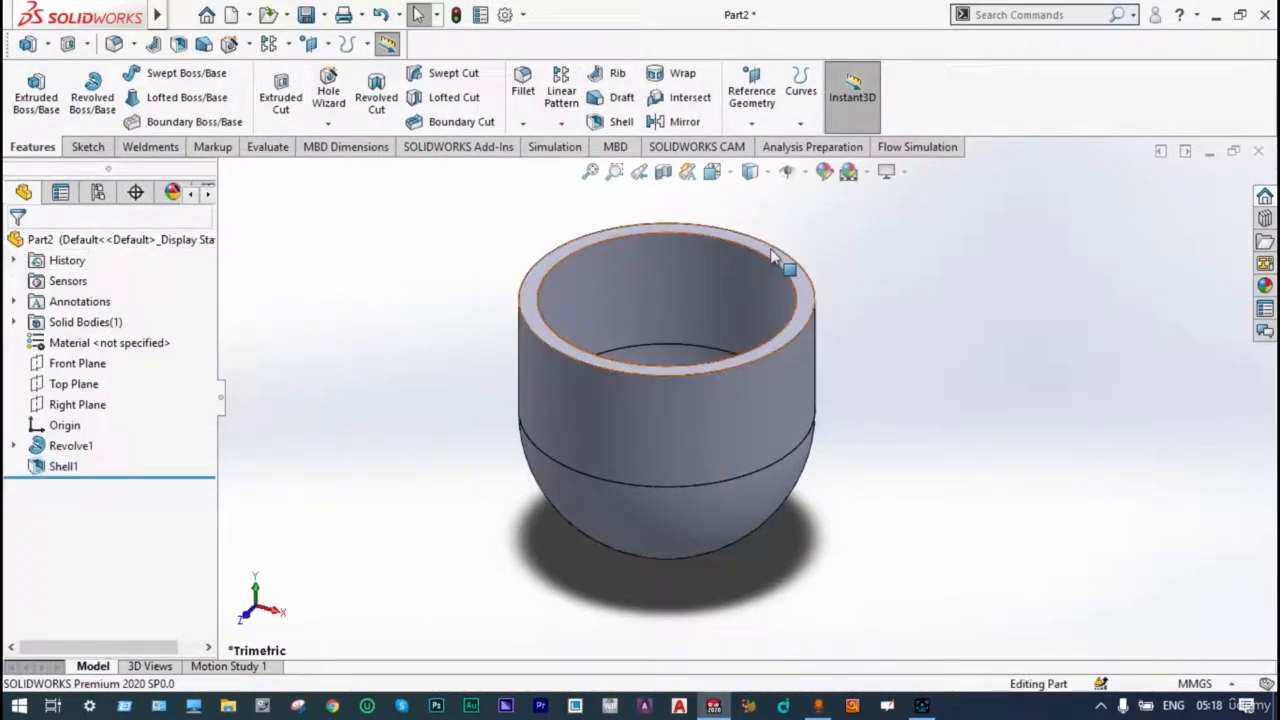
Step: Start a new sketch on the cup's annular rim face and orient the view normal to it
{"action": "scroll", "coordinate": [776, 260], "scroll_direction": "down", "scroll_amount": 3}
{"action": "right_click", "coordinate": [830, 230]}
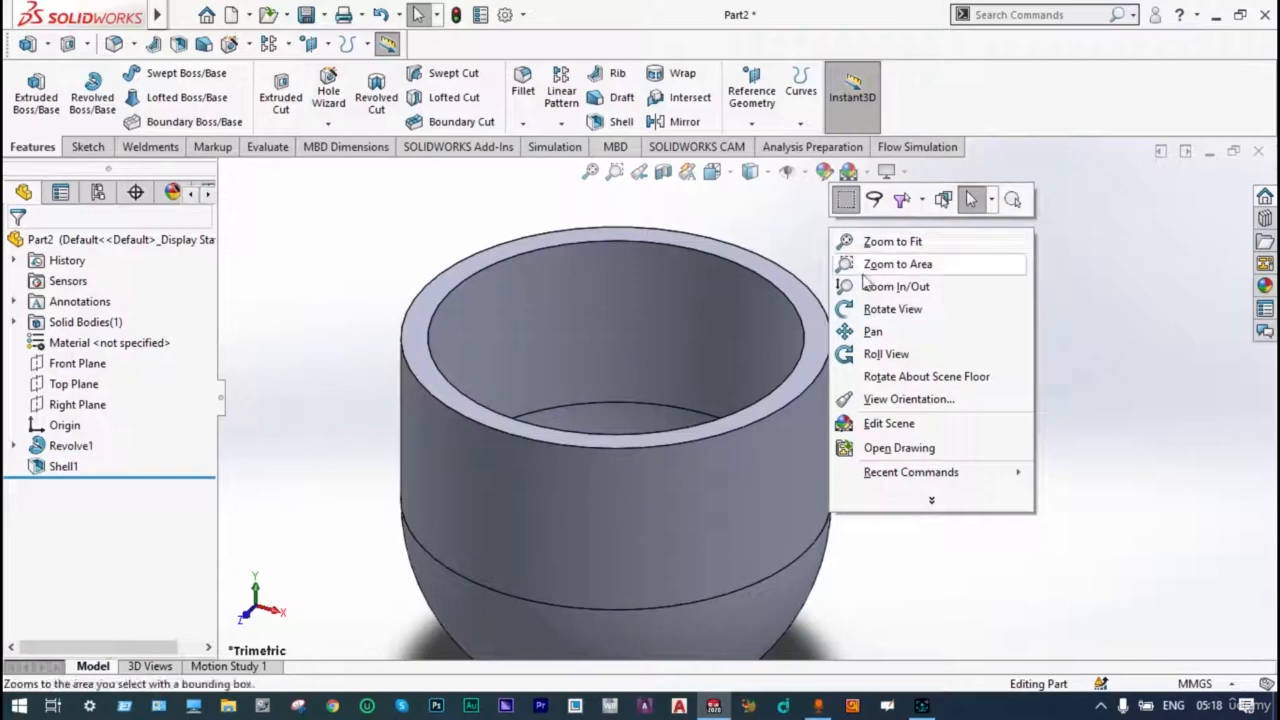
{"action": "left_click", "coordinate": [873, 309]}
{"action": "left_click_drag", "start_coordinate": [851, 300], "coordinate": [880, 332]}
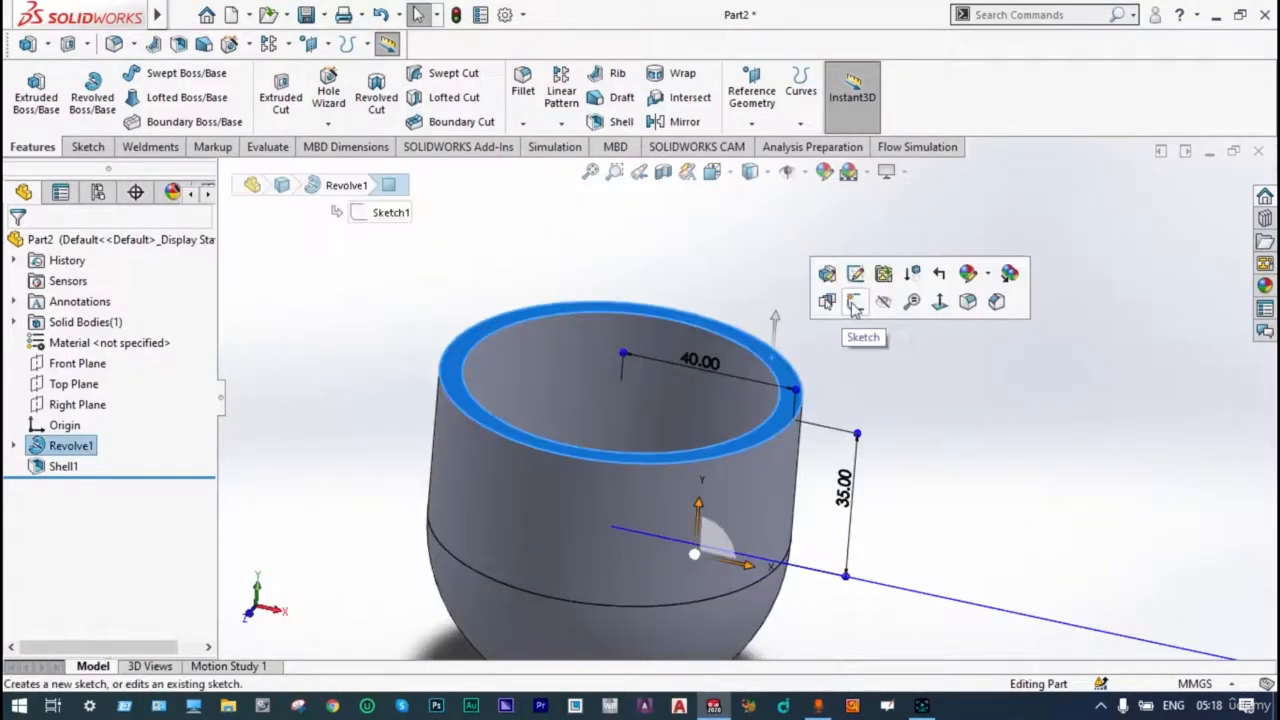
{"action": "left_click", "coordinate": [851, 300]}
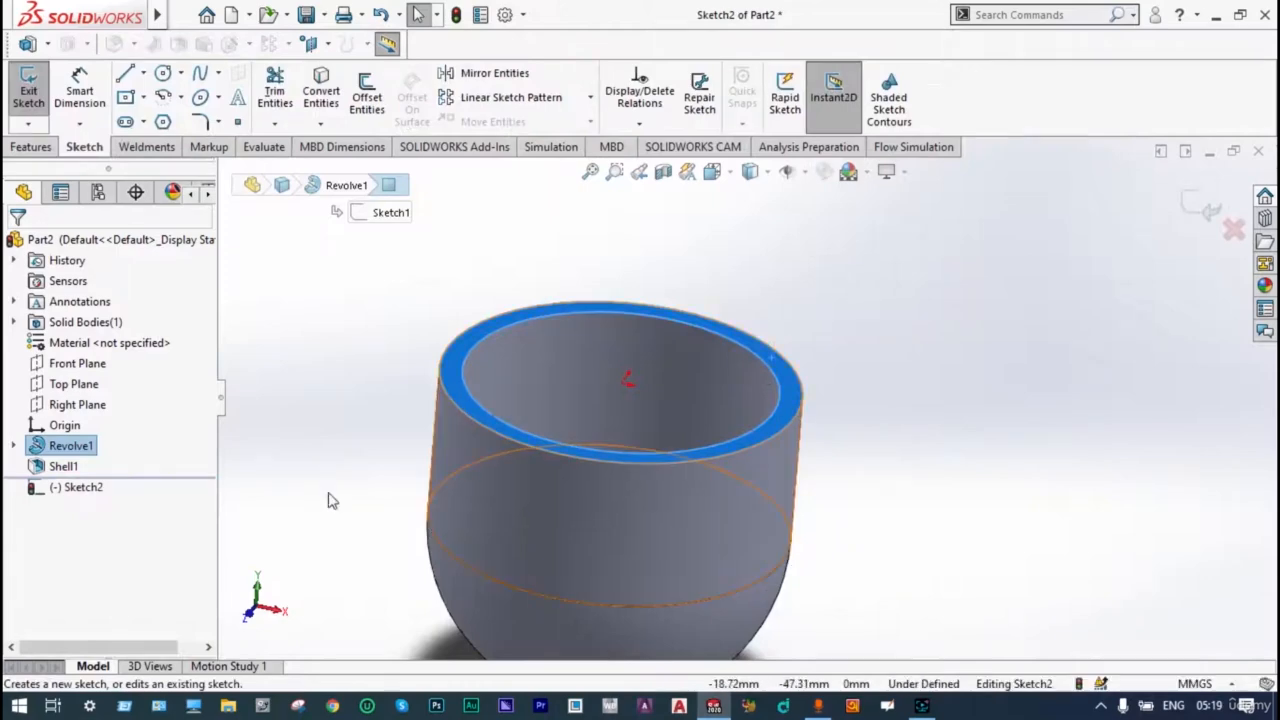
{"action": "right_click", "coordinate": [92, 493]}
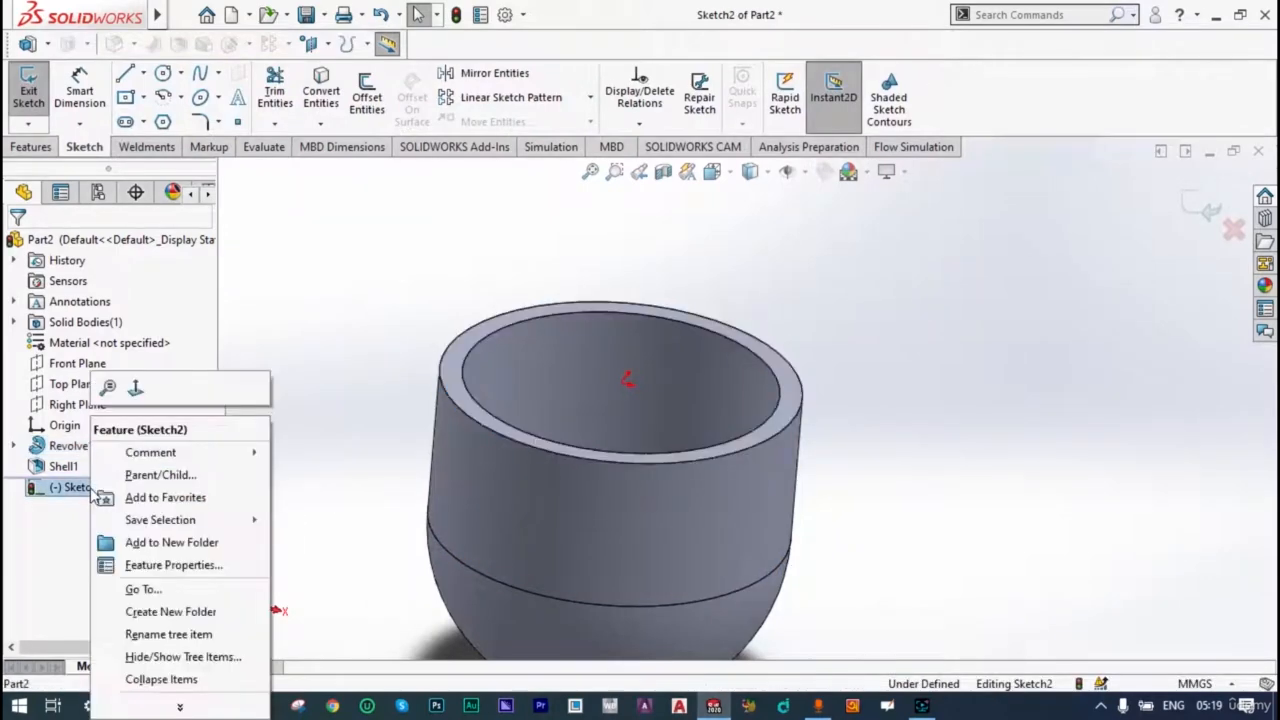
{"action": "left_click", "coordinate": [136, 389]}
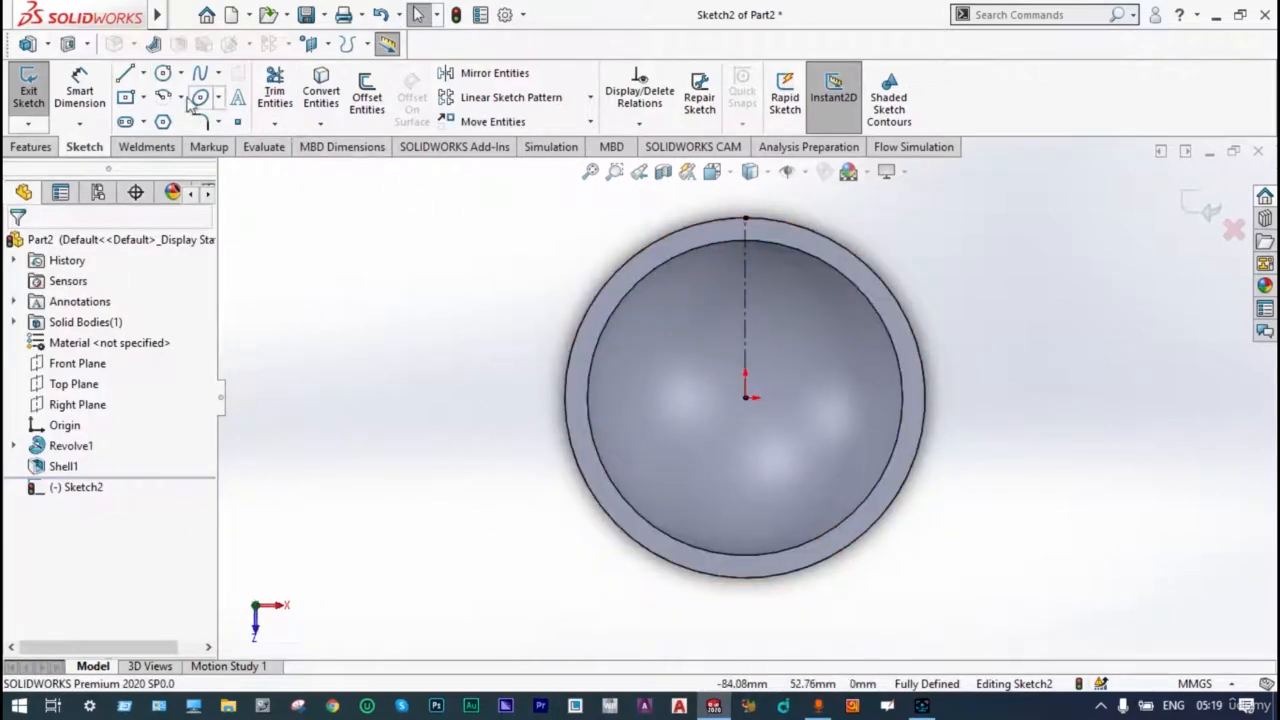
Step: Sketch a slanted line from the origin to the rim's outer edge, ending about 8 mm to the right of the vertical centerline's upper end
{"action": "left_click", "coordinate": [125, 73]}
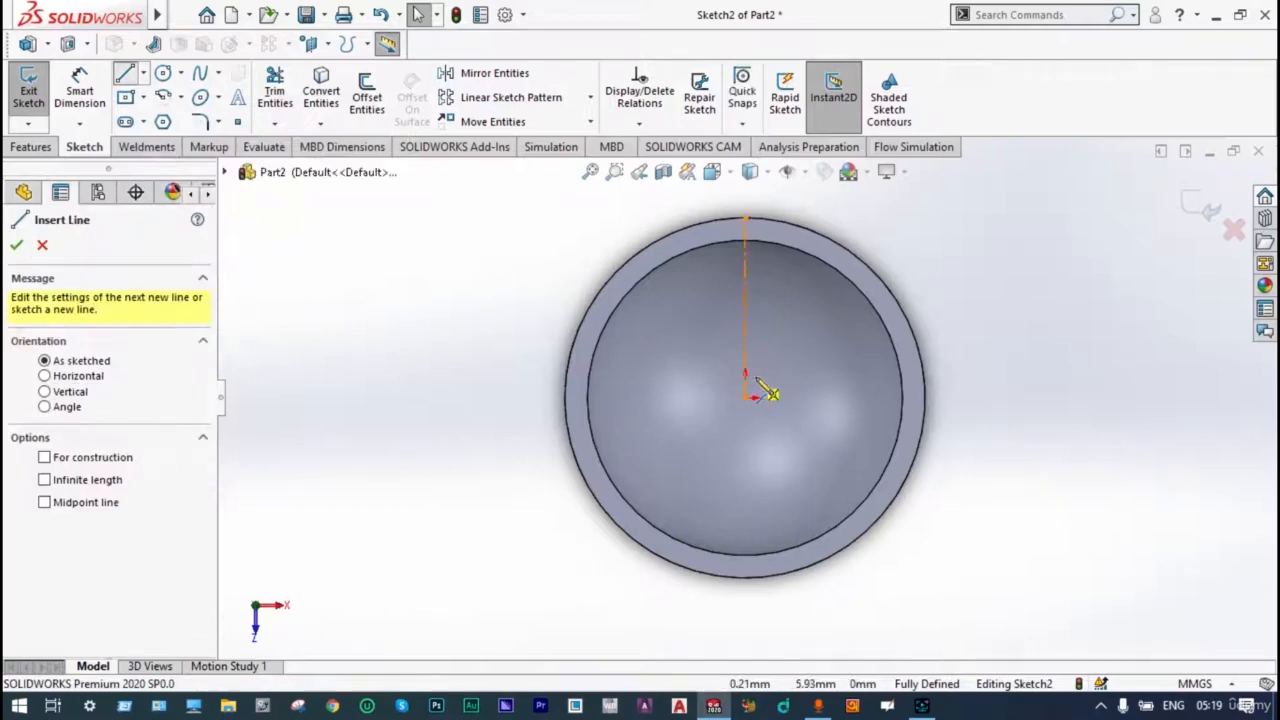
{"action": "left_click_drag", "start_coordinate": [745, 397], "coordinate": [781, 221]}
{"action": "key", "text": "Escape"}
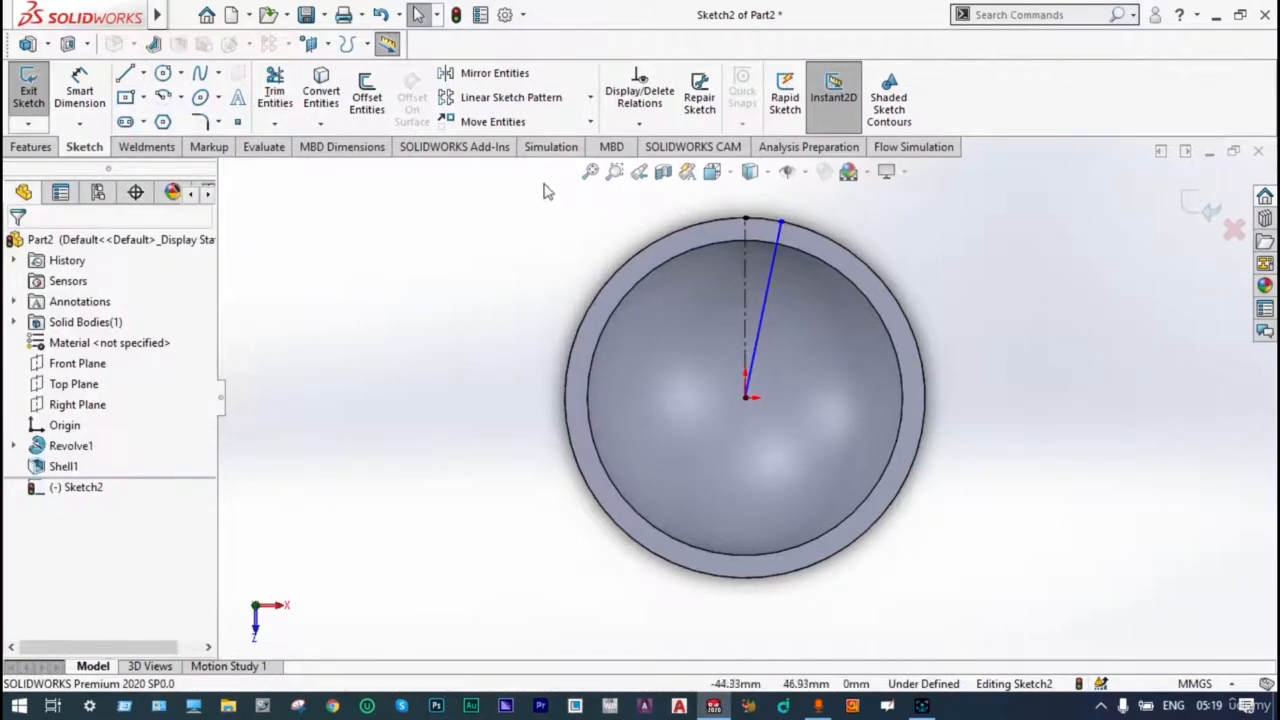
Step: Dimension the distance between the outer endpoints of the centerline and the slanted line as 10 mm
{"action": "left_click", "coordinate": [80, 90]}
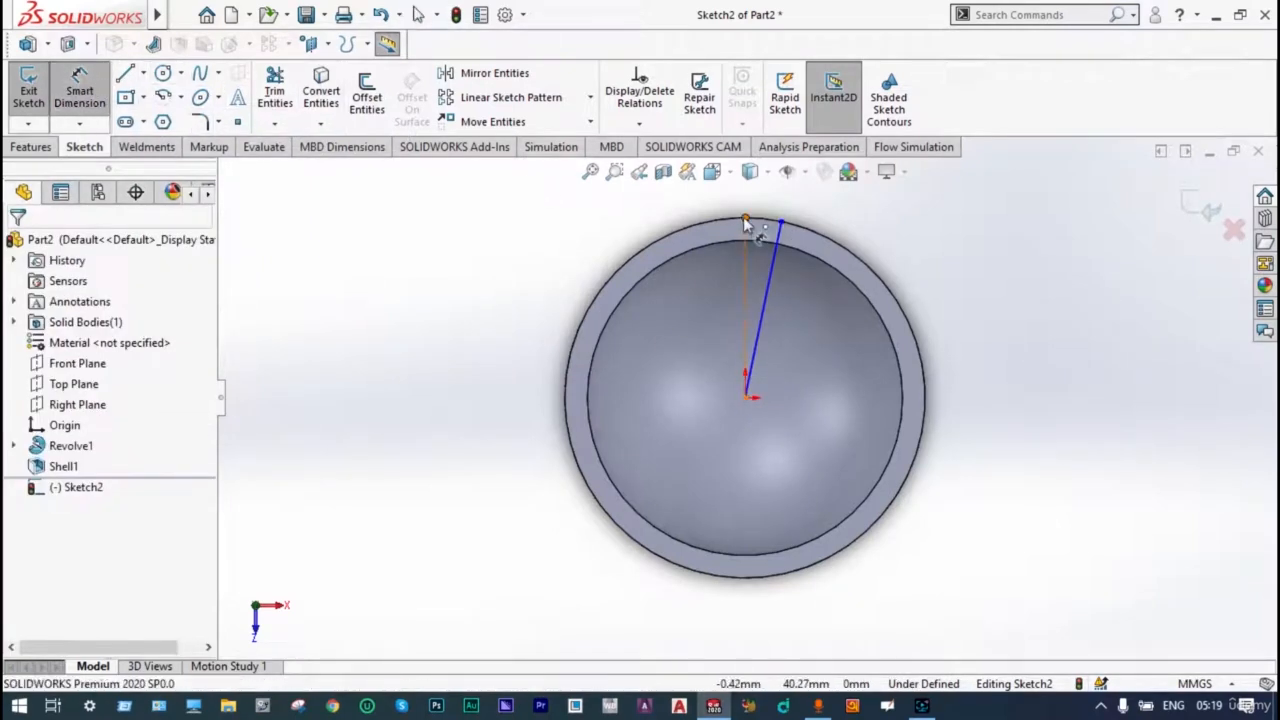
{"action": "left_click", "coordinate": [747, 218]}
{"action": "left_click", "coordinate": [782, 223]}
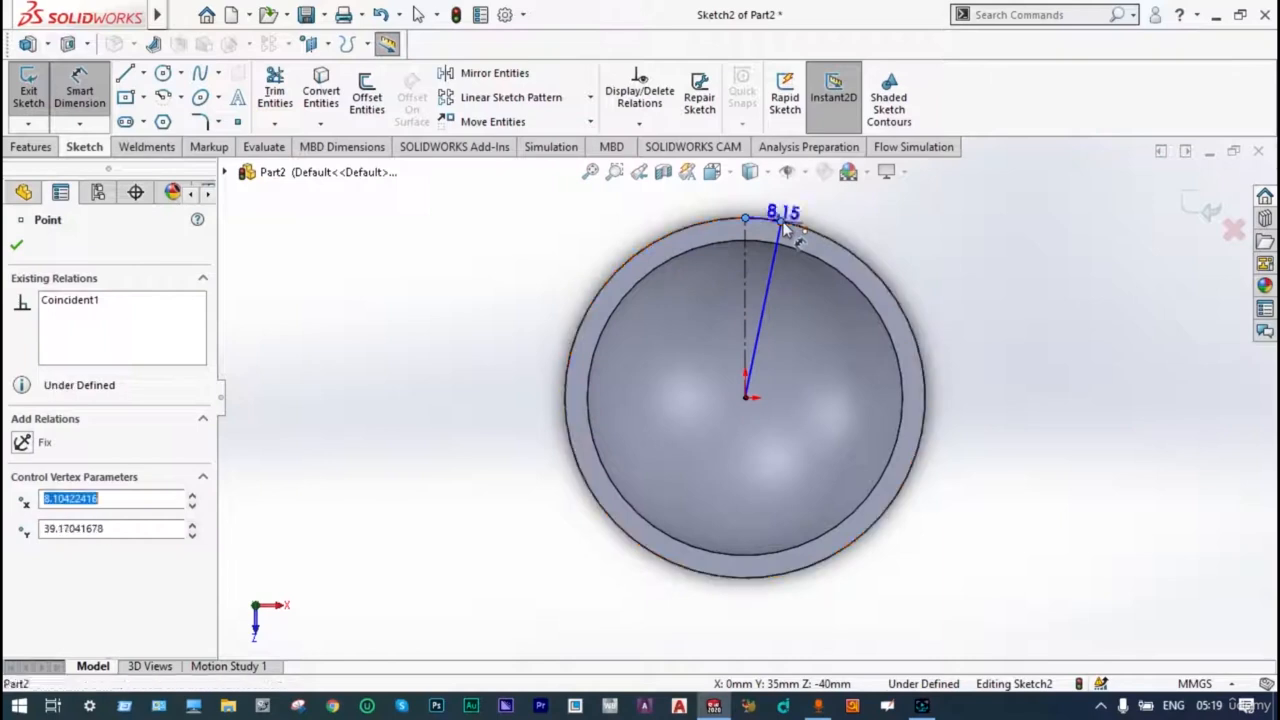
{"action": "left_click", "coordinate": [823, 215]}
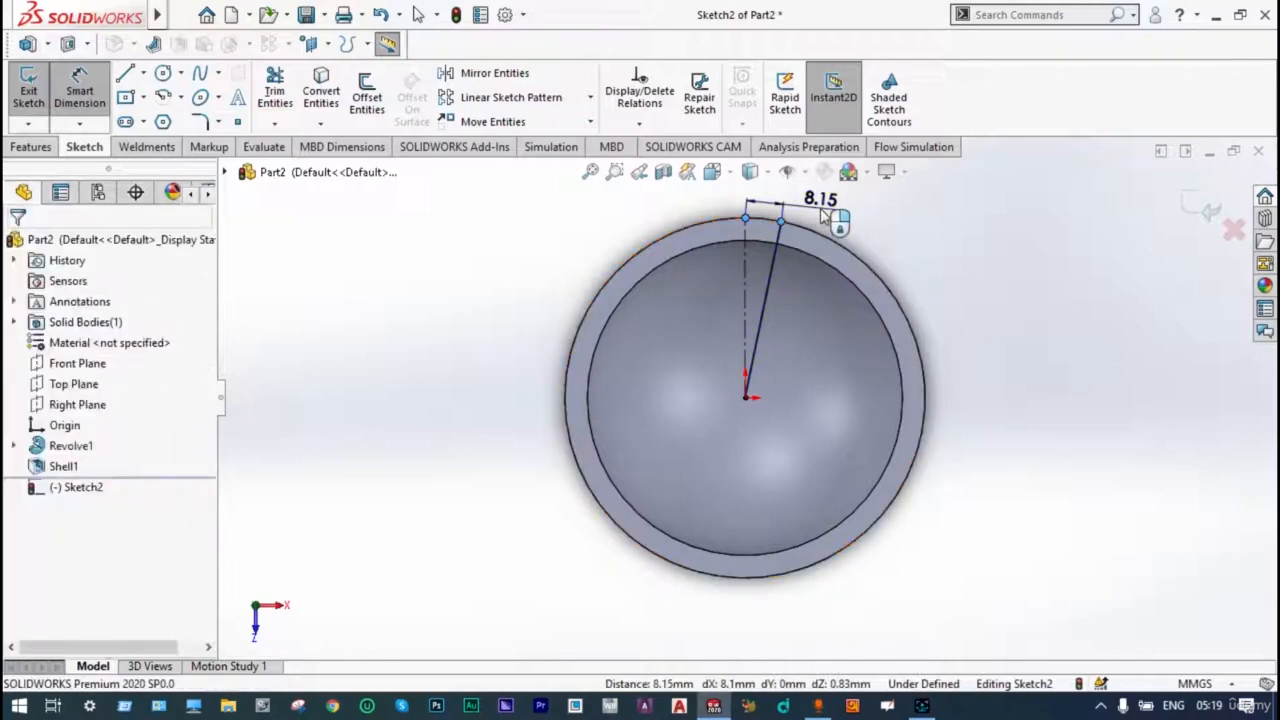
{"action": "type", "text": "1"}
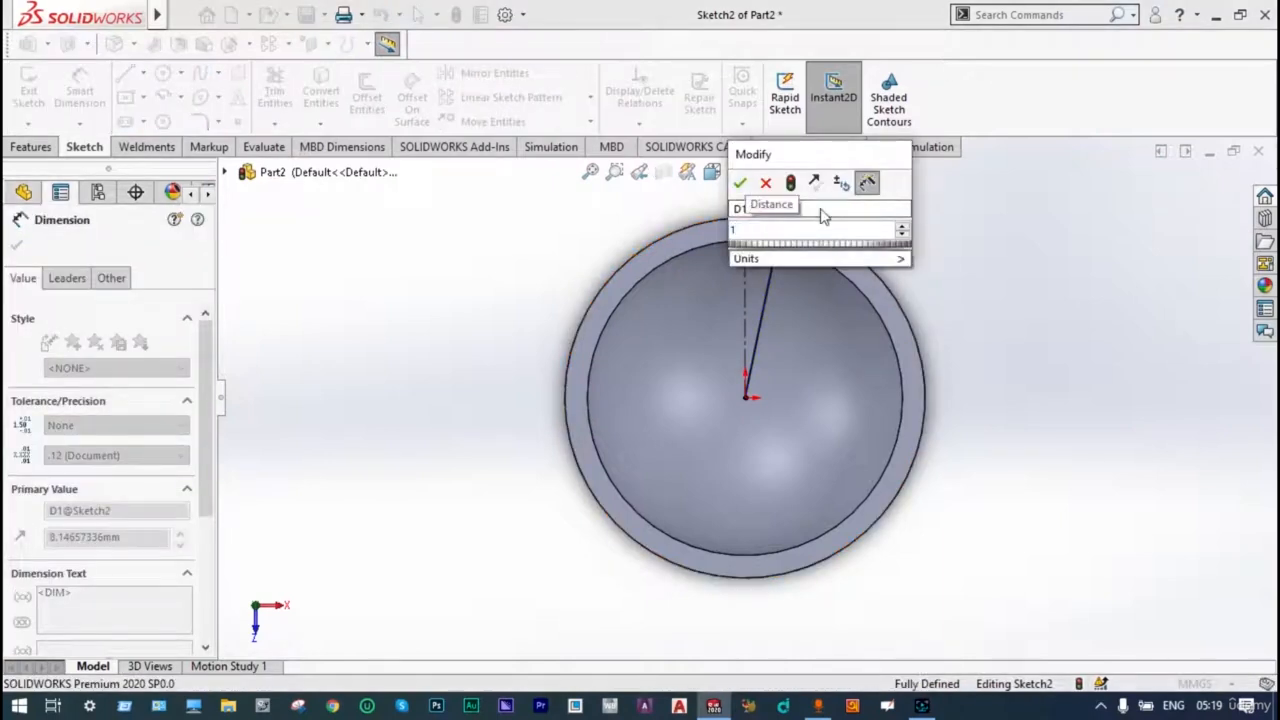
{"action": "type", "text": "0"}
{"action": "key", "text": "Return"}
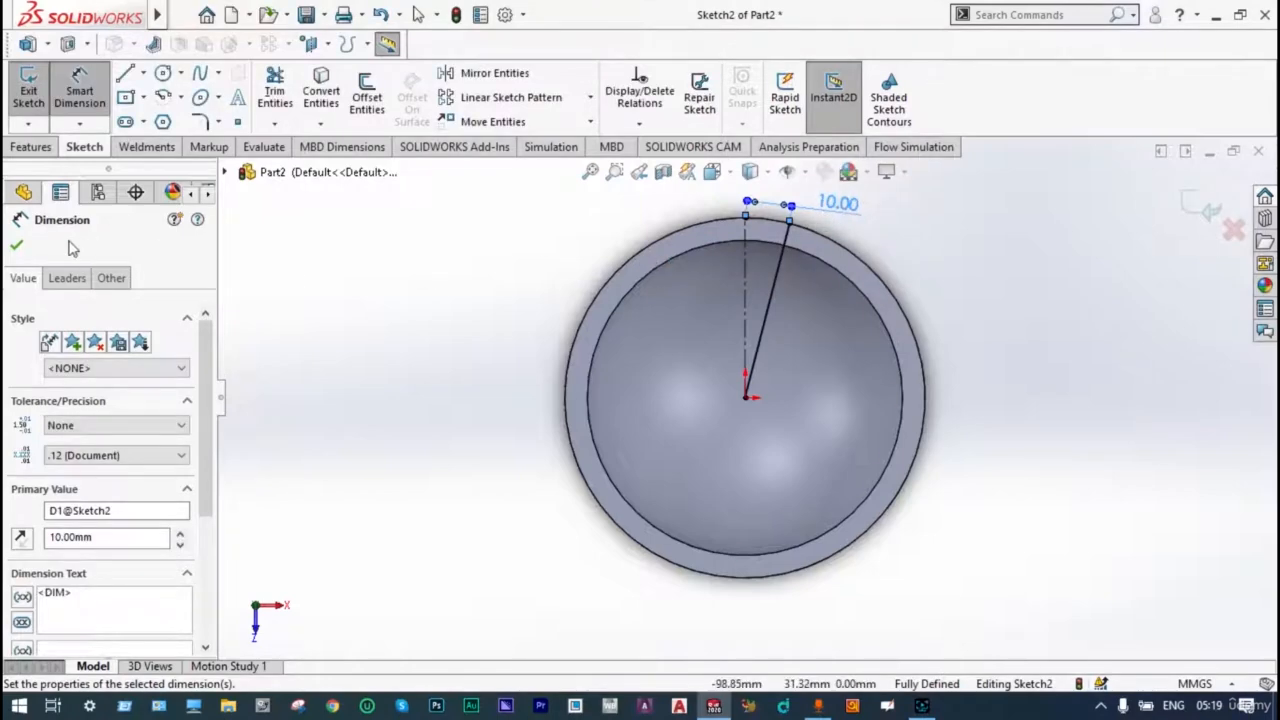
{"action": "left_click", "coordinate": [17, 246]}
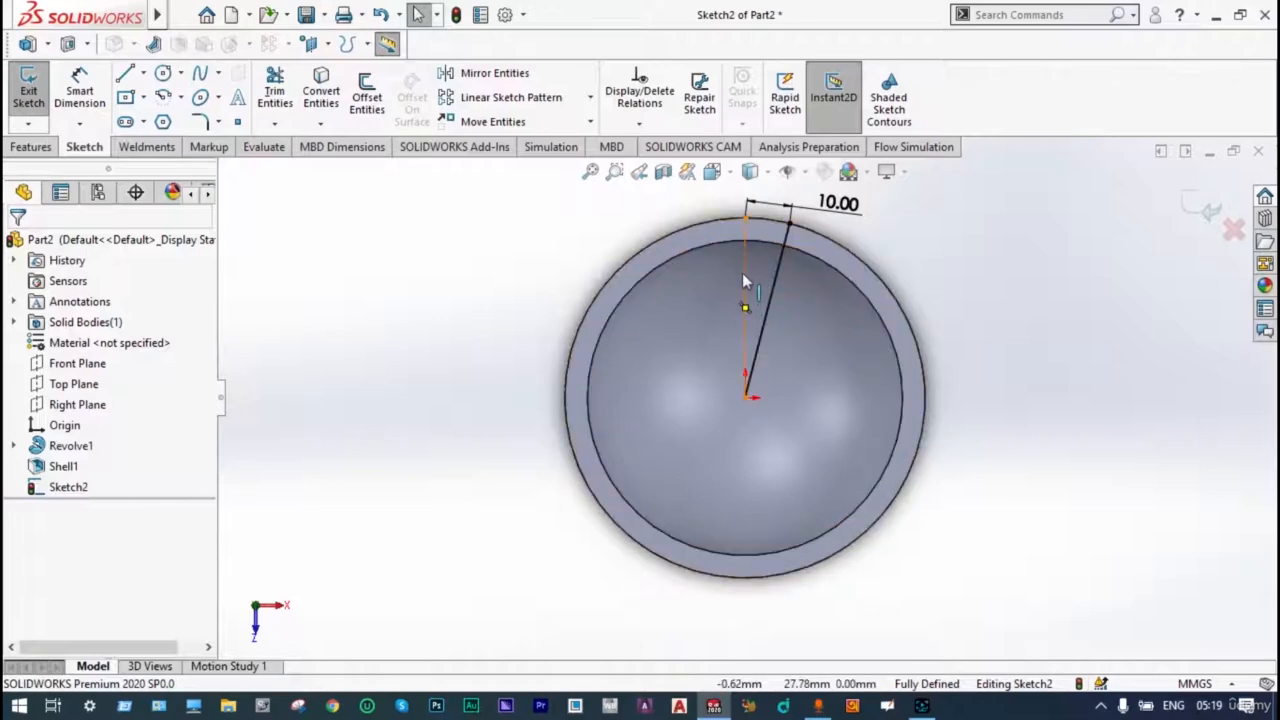
Step: Mirror the slanted line about the vertical centerline, keeping the original
{"action": "left_click", "coordinate": [476, 78]}
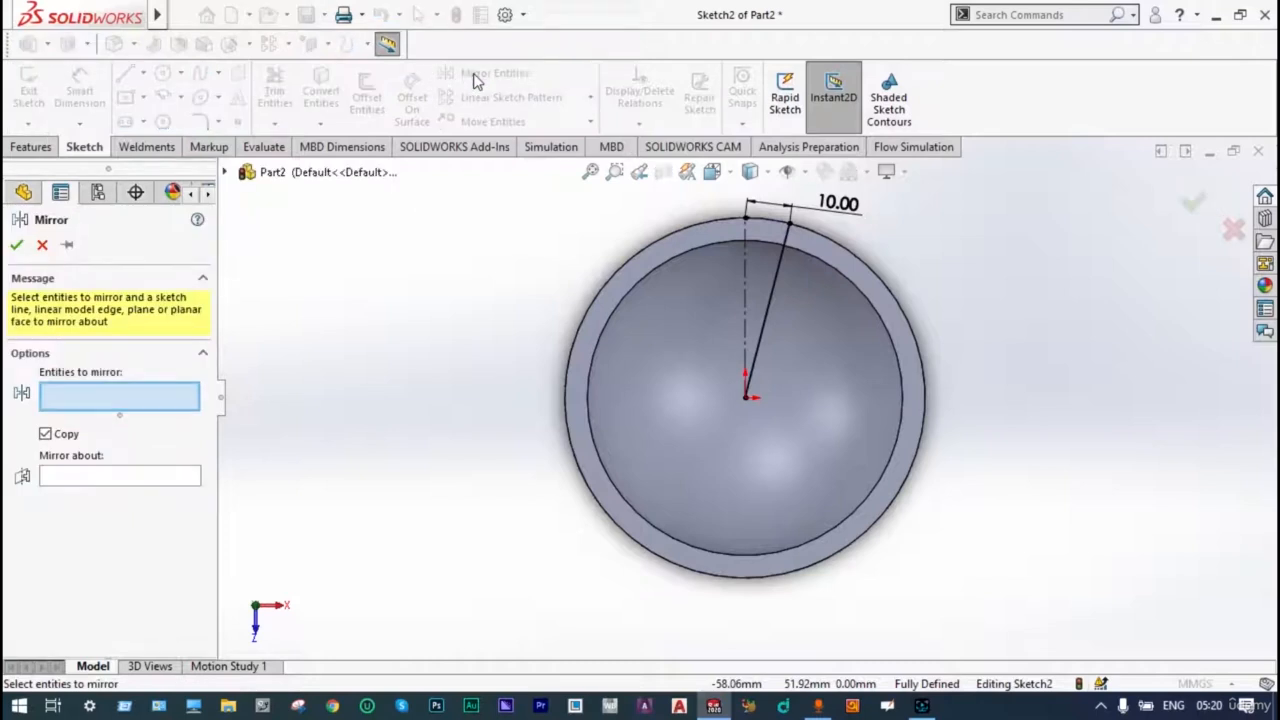
{"action": "left_click", "coordinate": [771, 283]}
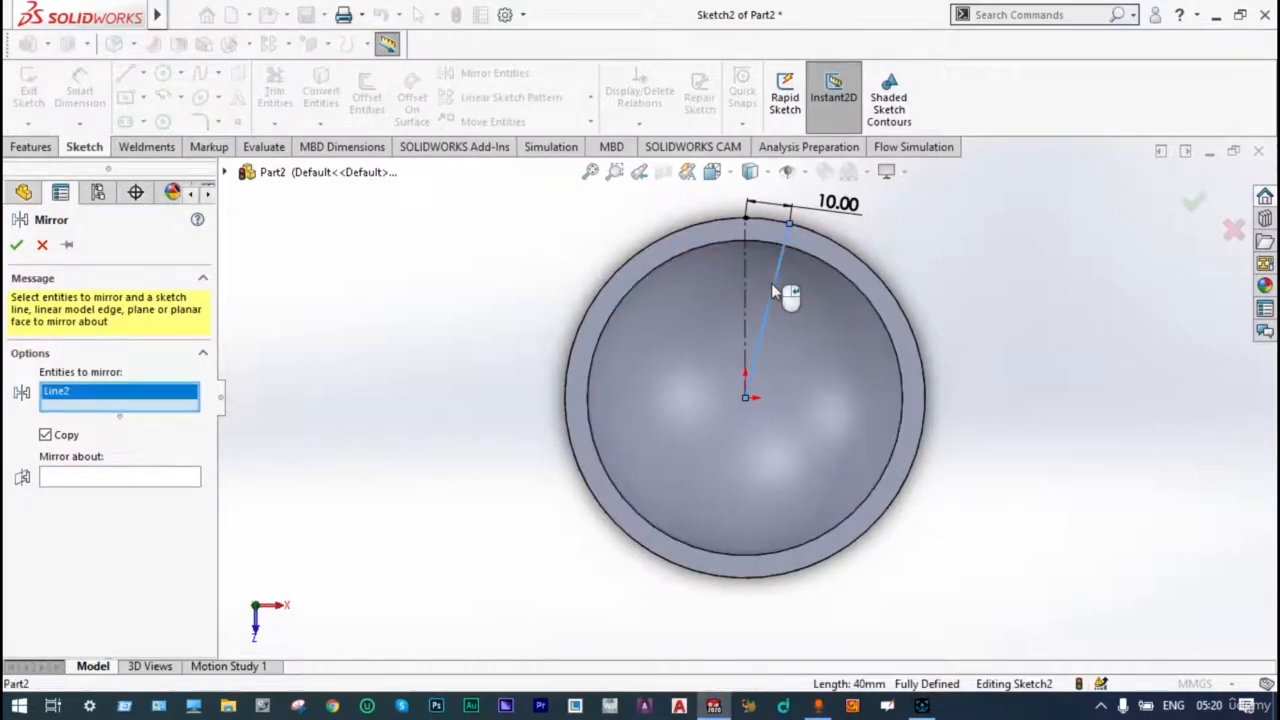
{"action": "left_click", "coordinate": [173, 478]}
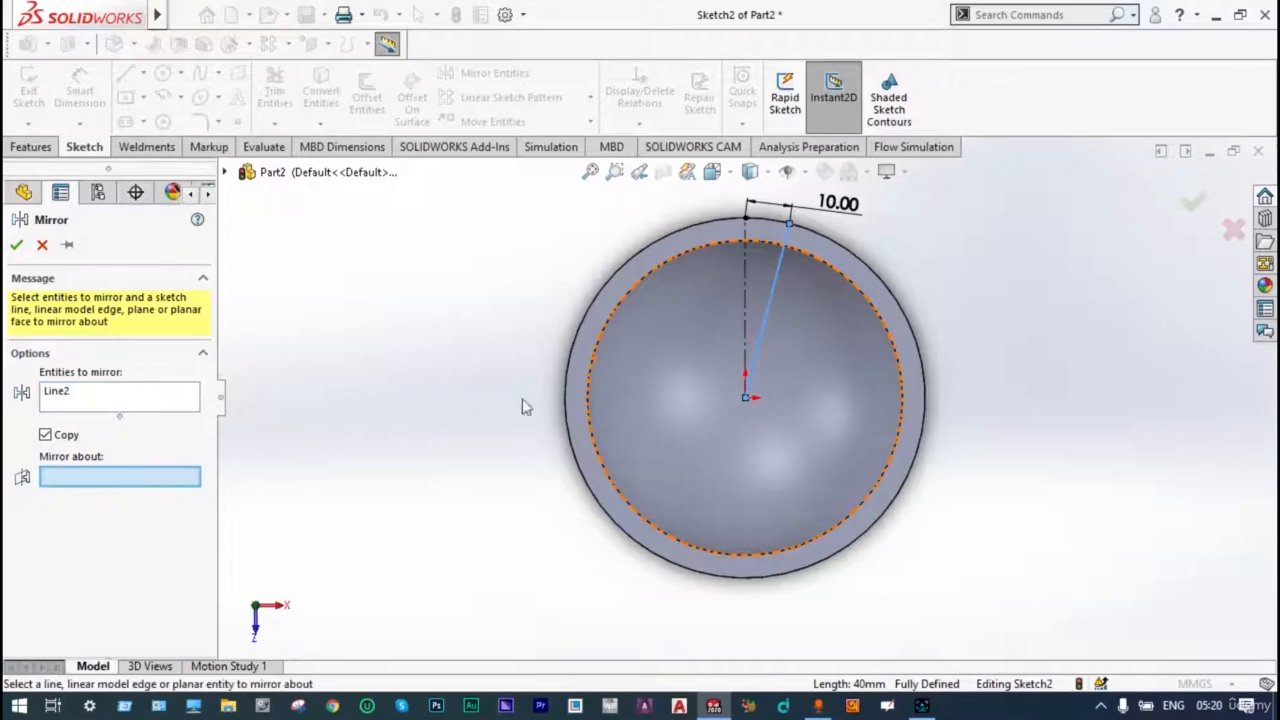
{"action": "left_click", "coordinate": [745, 316]}
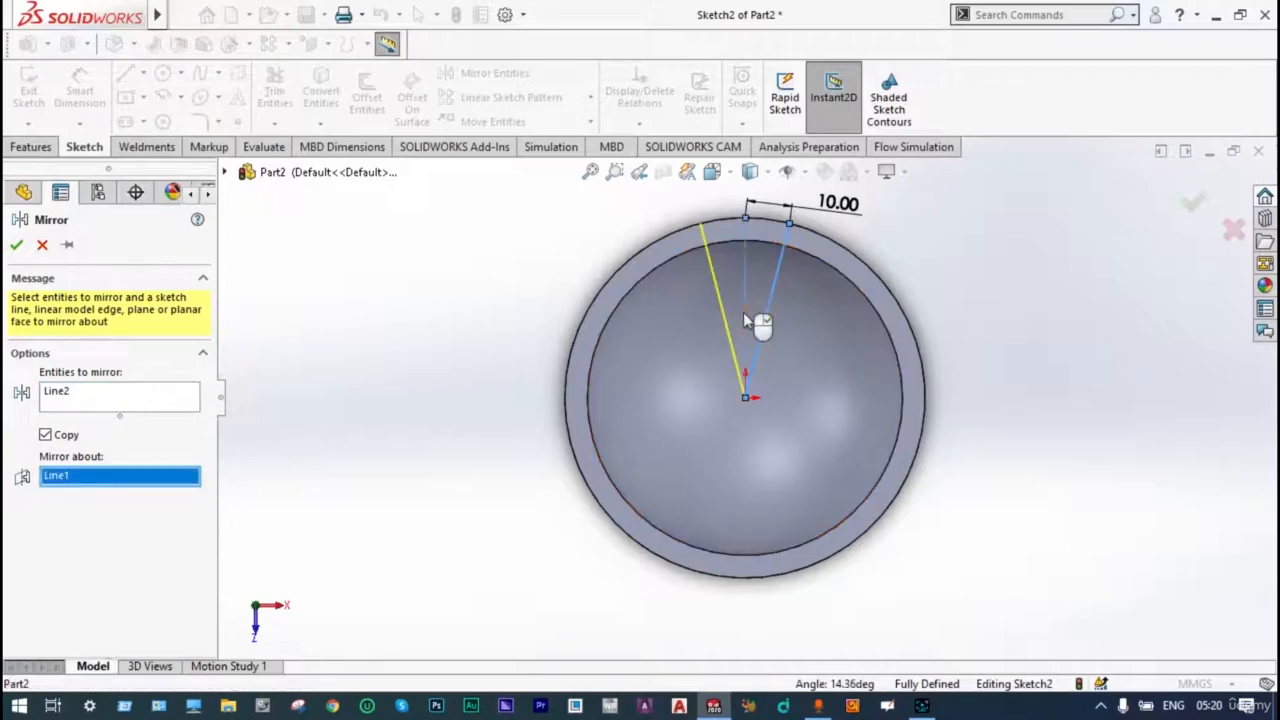
{"action": "left_click", "coordinate": [16, 244]}
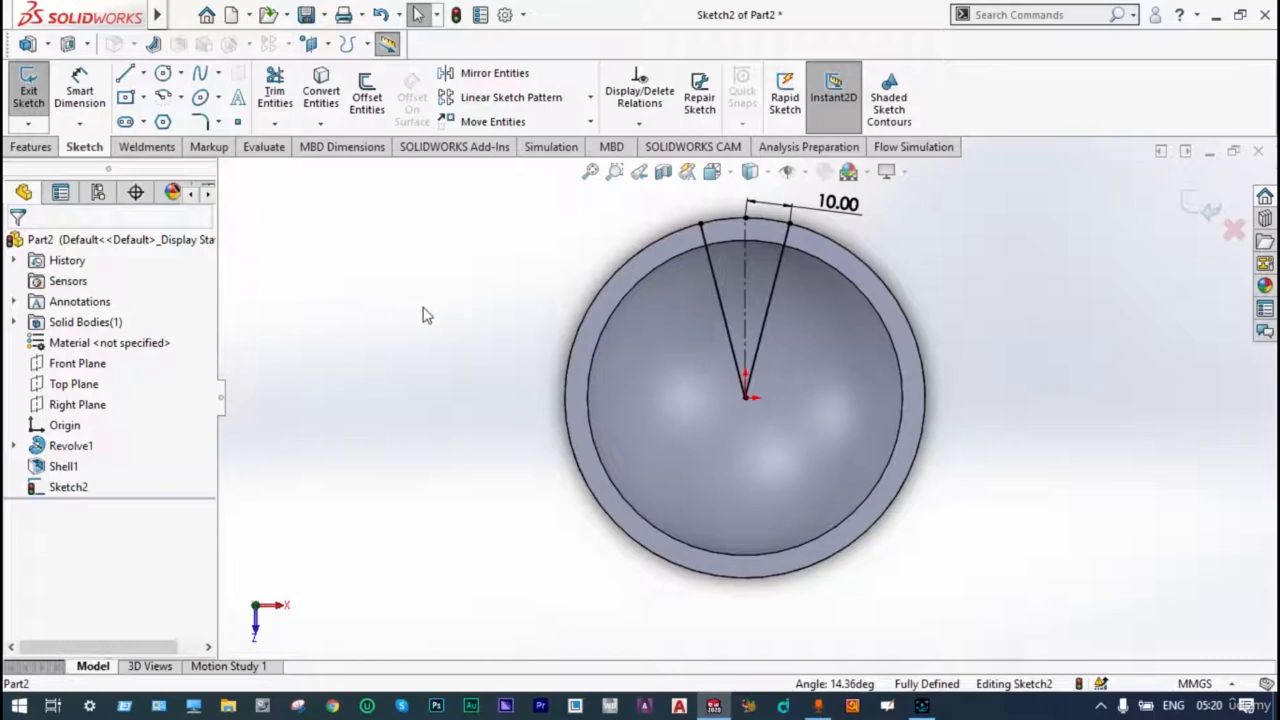
Step: Sketch two circles centred on the origin, one along the rim's inner edge and one along its outer edge
{"action": "left_click", "coordinate": [163, 73]}
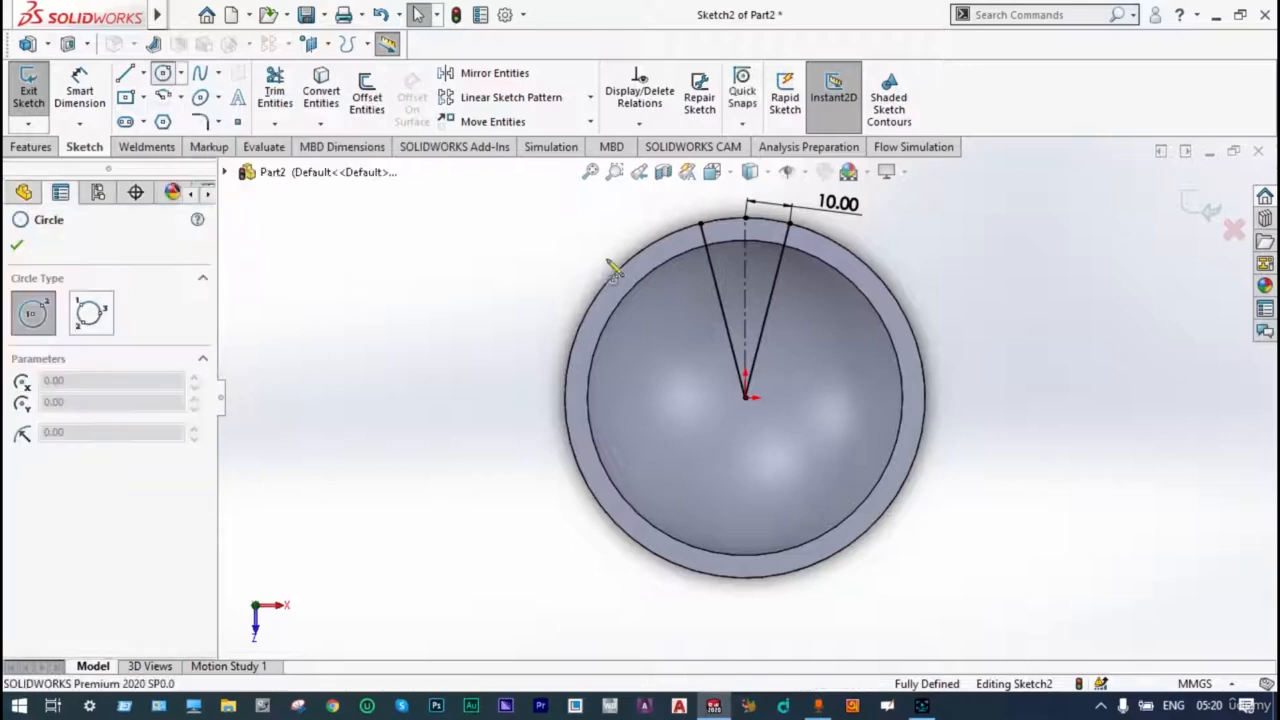
{"action": "left_click", "coordinate": [746, 398]}
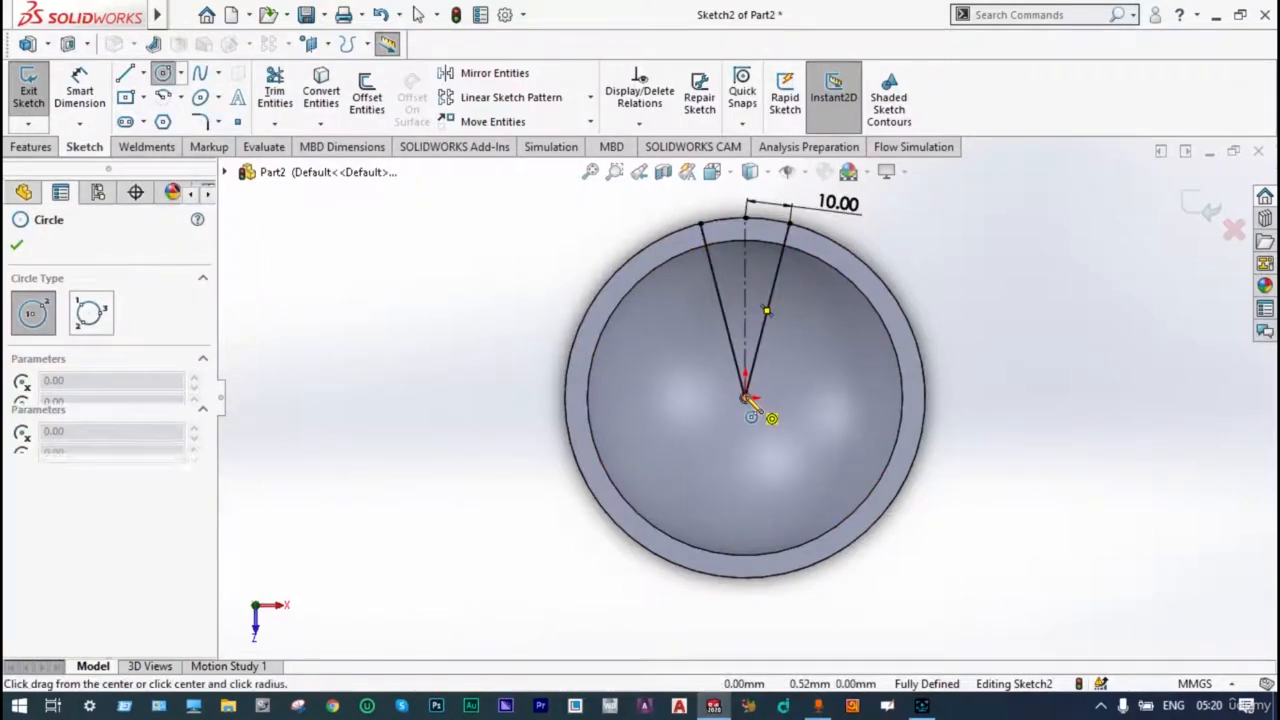
{"action": "left_click", "coordinate": [712, 252]}
{"action": "left_click", "coordinate": [746, 399]}
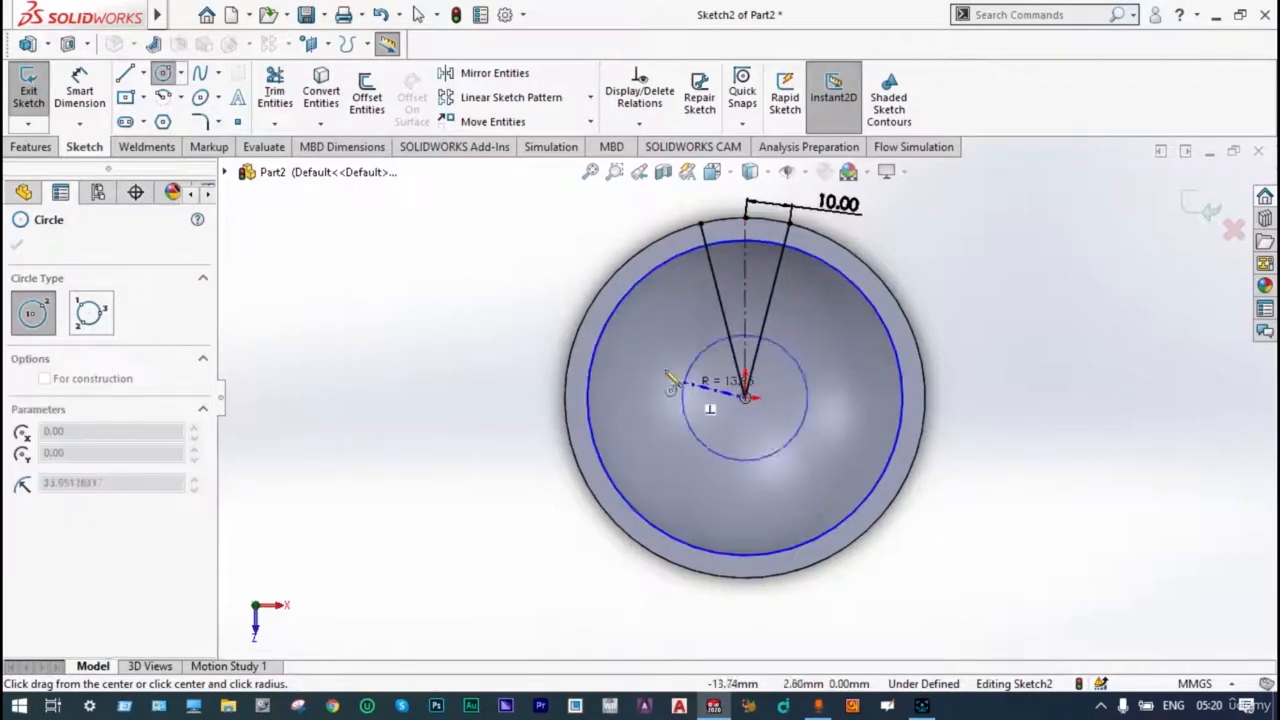
{"action": "left_click", "coordinate": [705, 232]}
{"action": "key", "text": "Escape"}
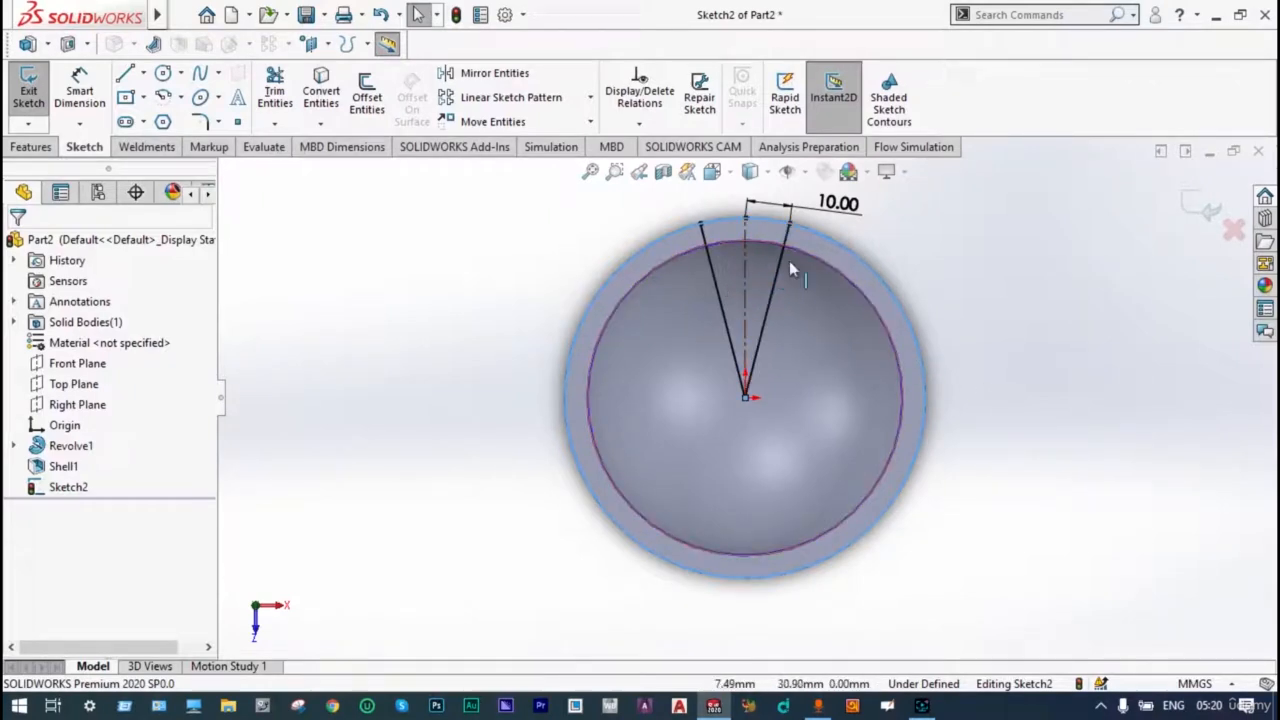
Step: Create a circular sketch pattern of the two slanted lines about the origin, with 3 equally spaced instances over 360°
{"action": "left_click", "coordinate": [856, 294]}
{"action": "left_click", "coordinate": [591, 100]}
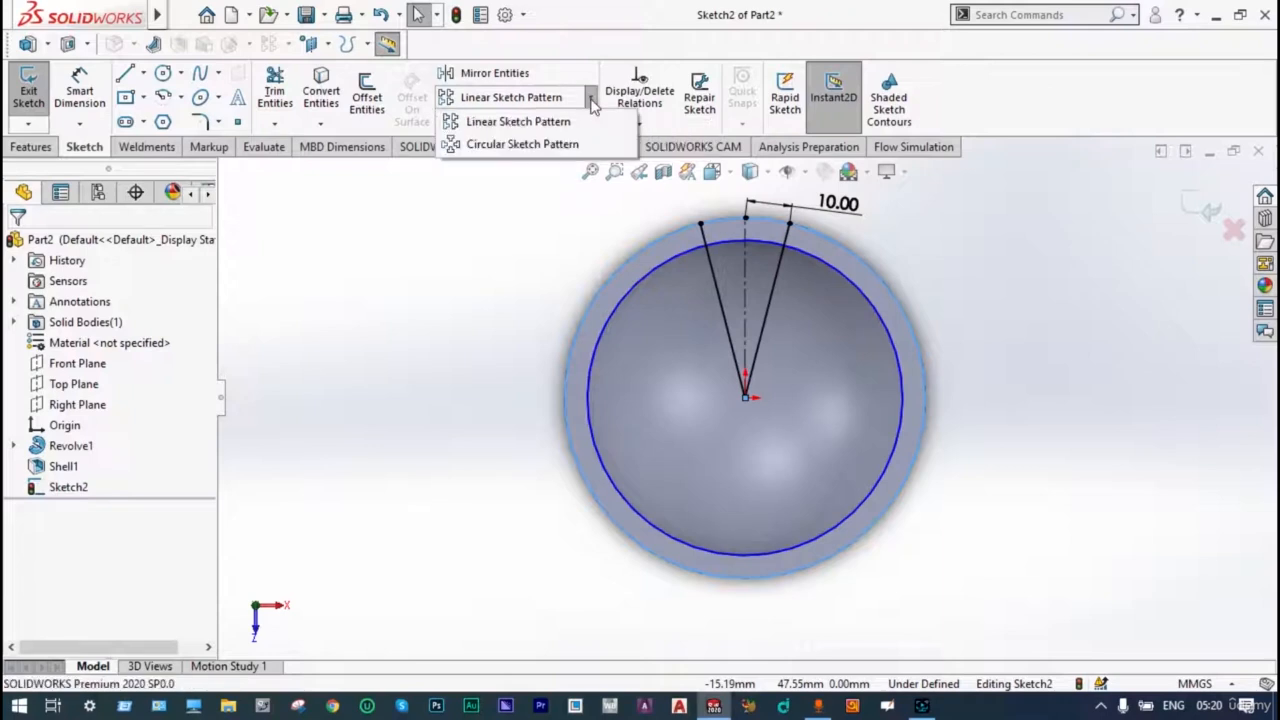
{"action": "left_click", "coordinate": [541, 146]}
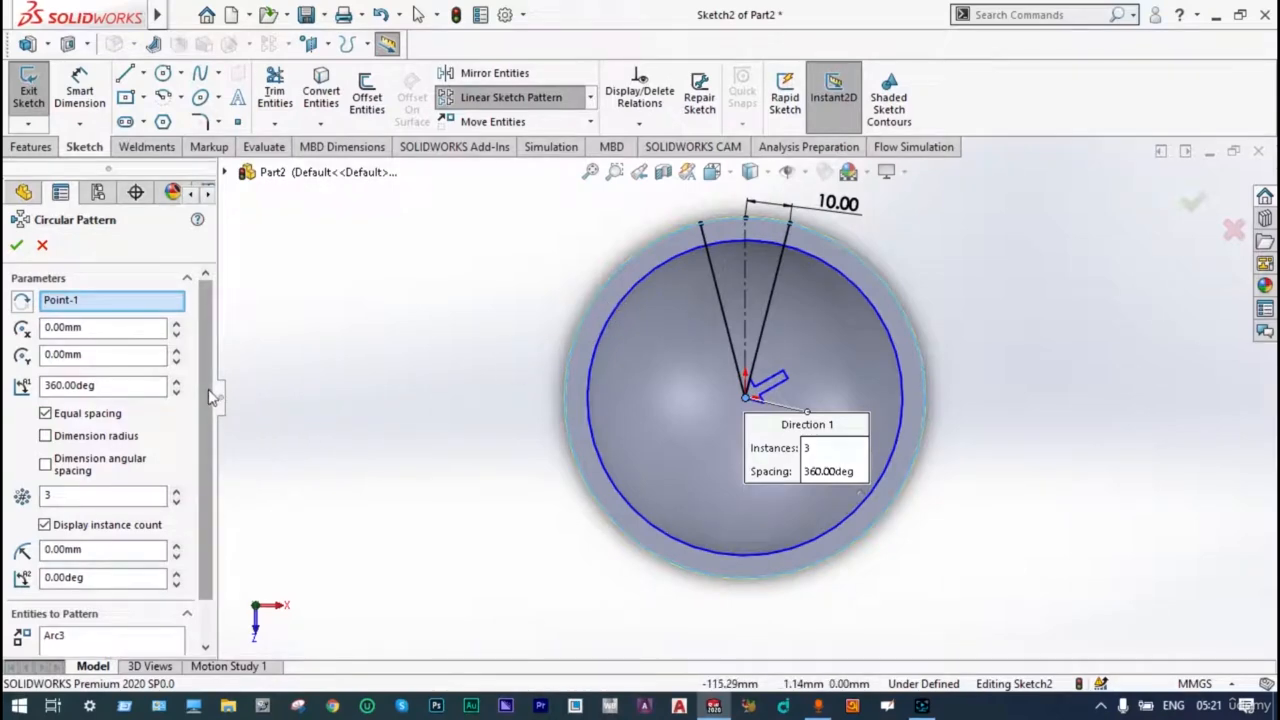
{"action": "scroll", "coordinate": [203, 385], "scroll_direction": "down", "scroll_amount": 2}
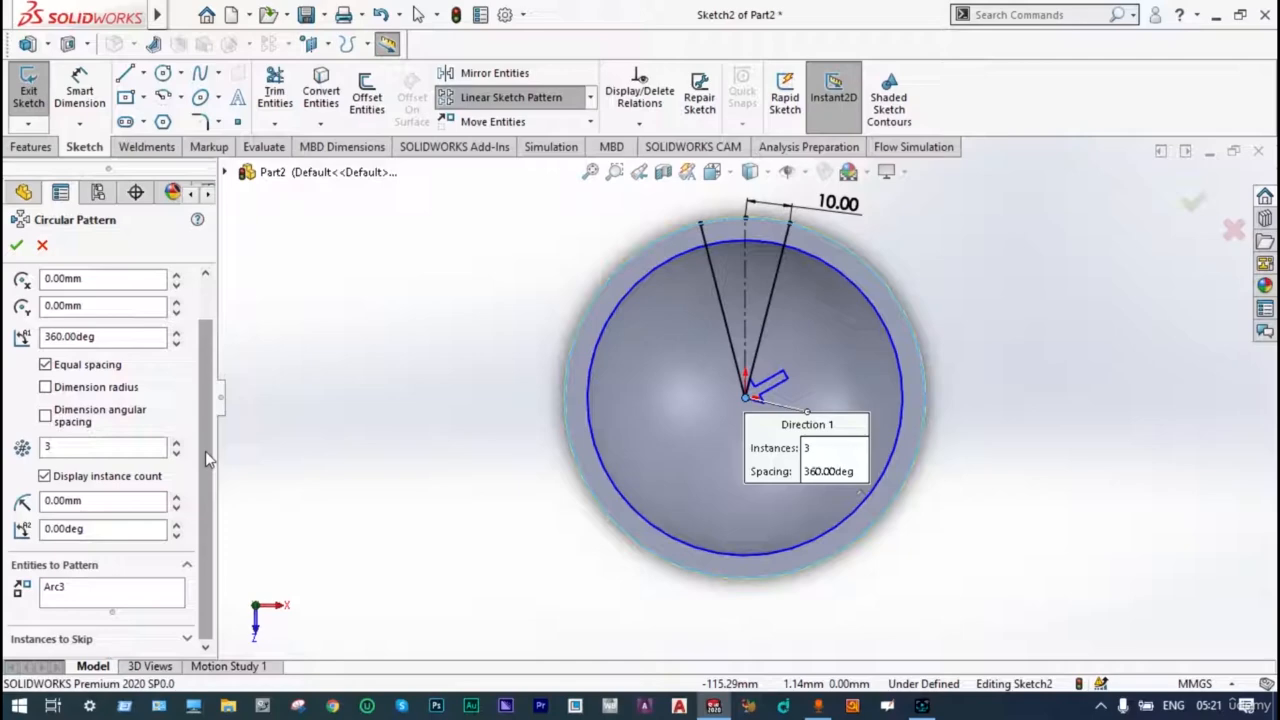
{"action": "left_click", "coordinate": [719, 296]}
{"action": "left_click", "coordinate": [773, 296]}
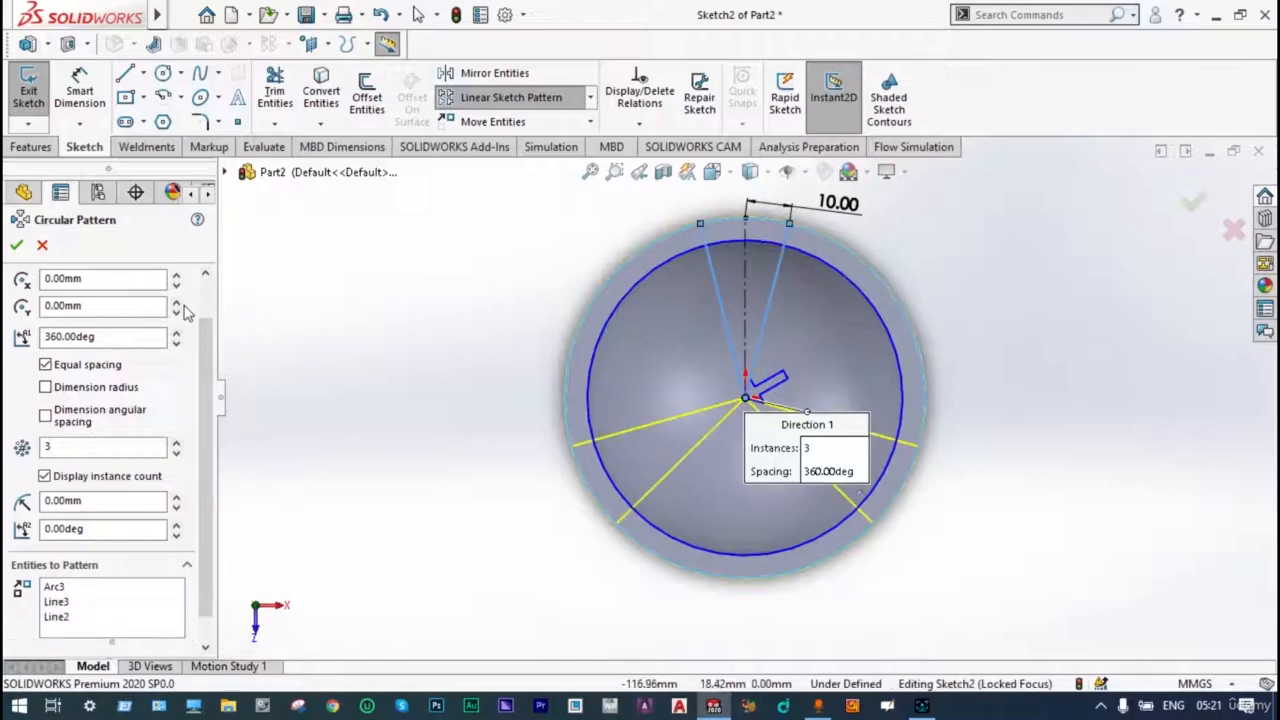
{"action": "left_click", "coordinate": [16, 245]}
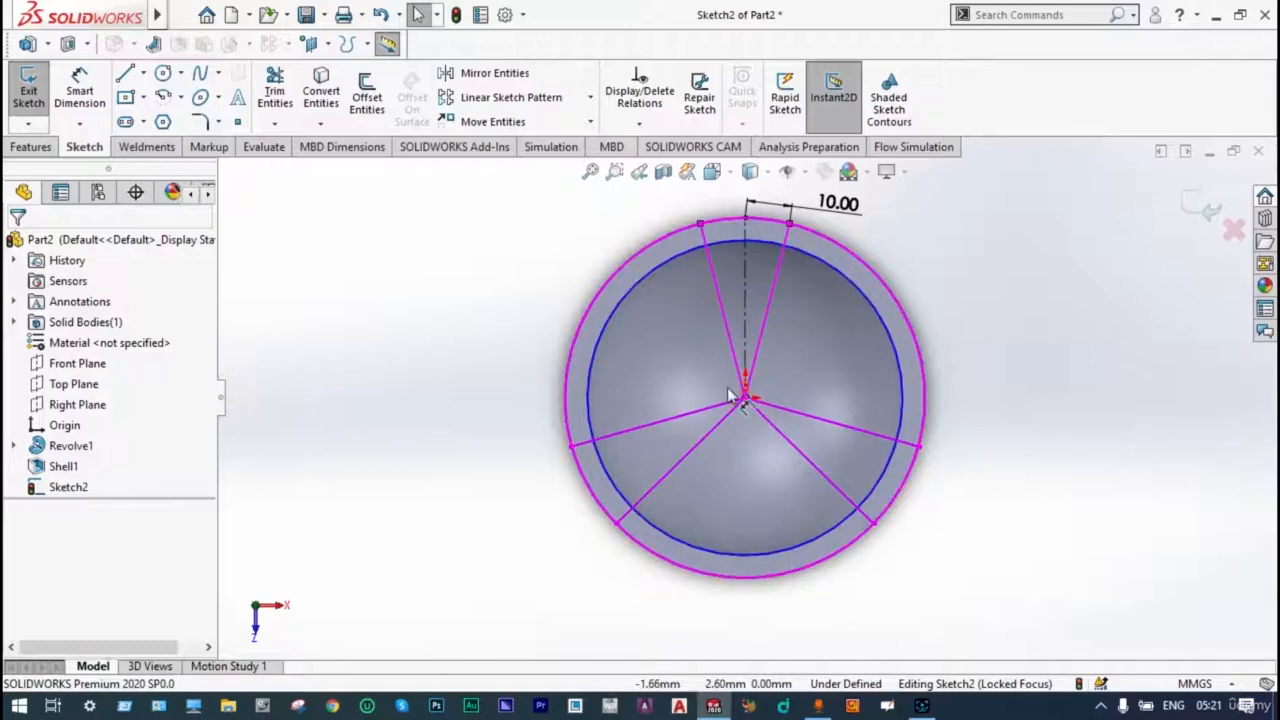
Step: Trim the excess lines and arcs, leaving one closed ring segment on the upper-right part of the rim
{"action": "left_click", "coordinate": [276, 90]}
{"action": "left_click_drag", "start_coordinate": [708, 440], "coordinate": [521, 464]}
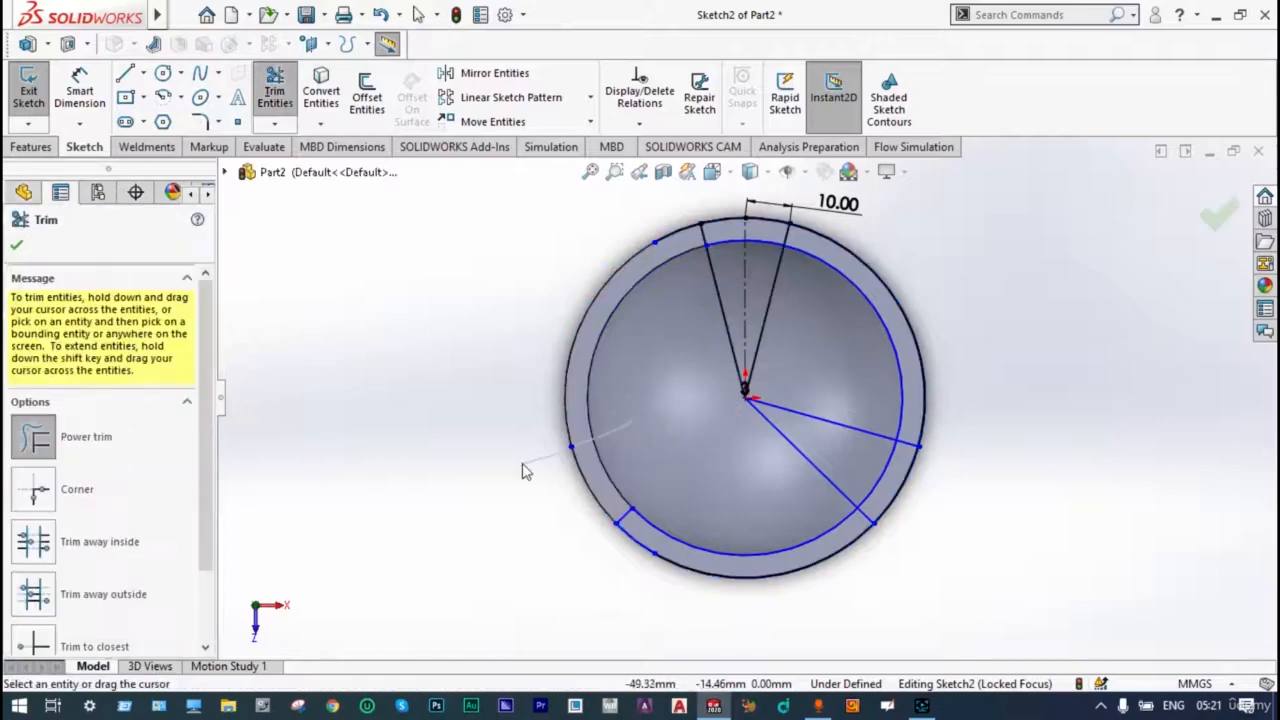
{"action": "left_click_drag", "start_coordinate": [692, 442], "coordinate": [633, 535]}
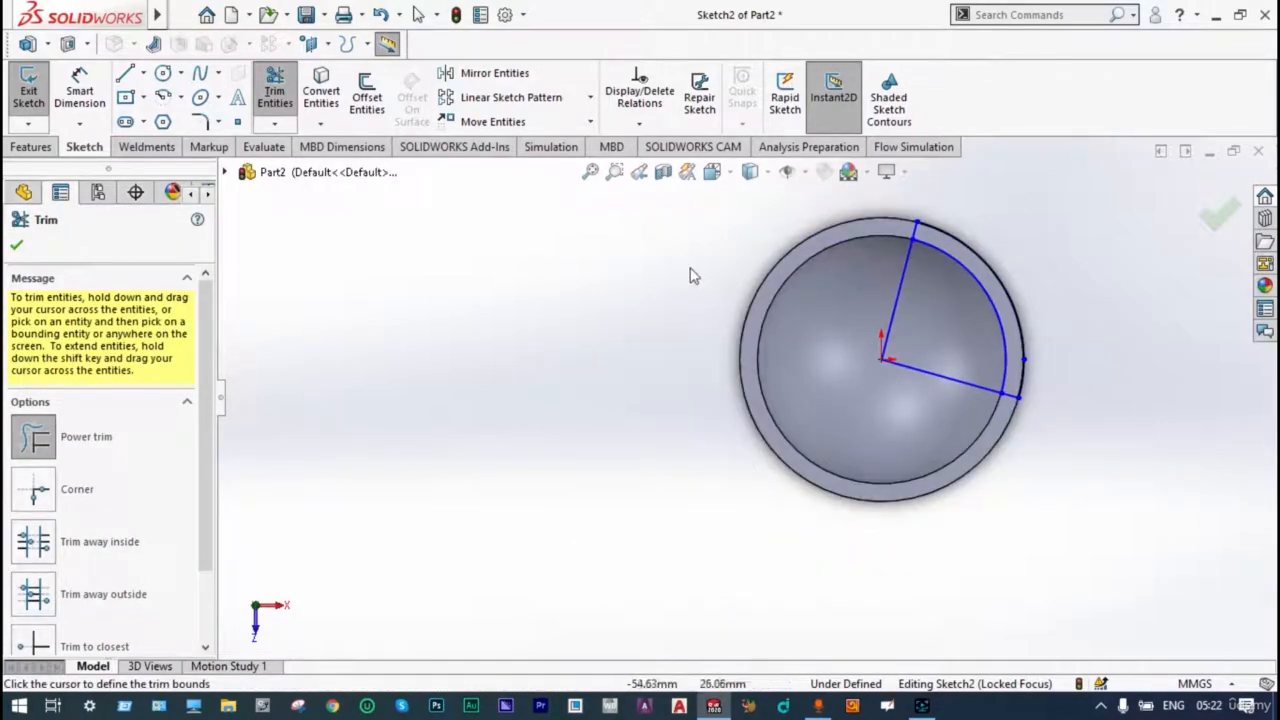
{"action": "left_click_drag", "start_coordinate": [848, 289], "coordinate": [913, 370]}
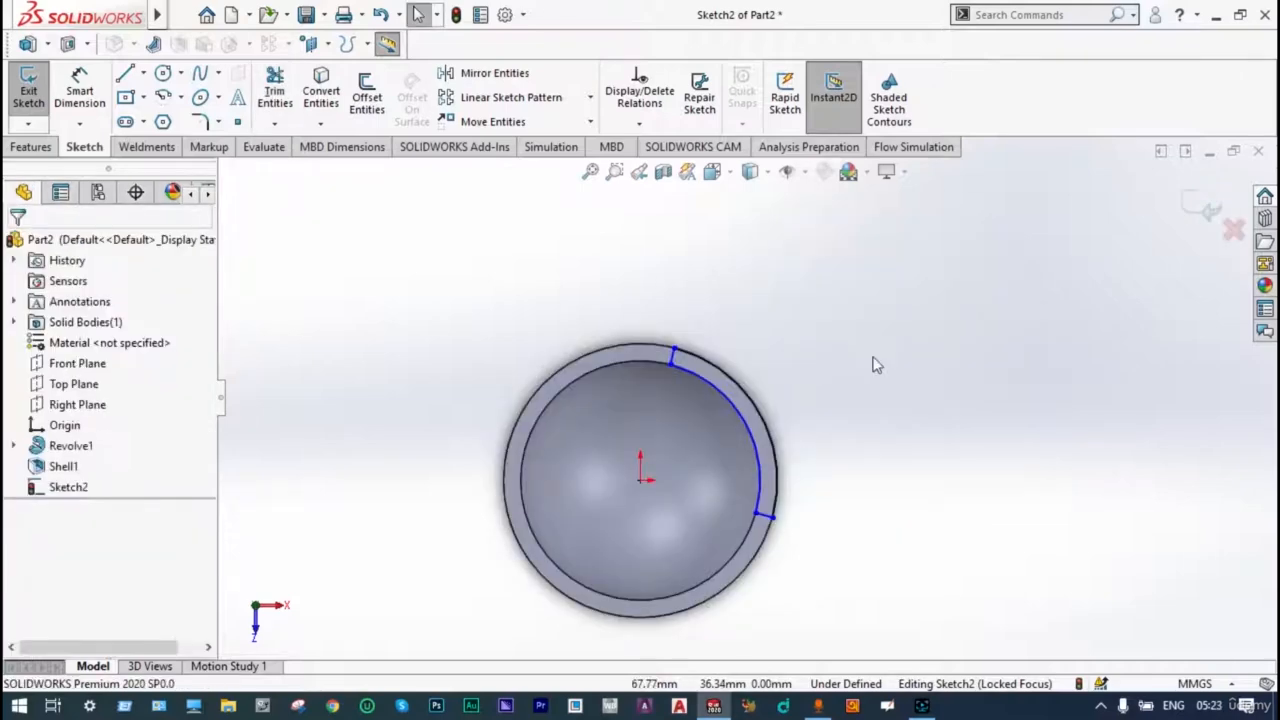
Step: Start a boss extrude of the ring-segment sketch from an offset 2.5 mm below the sketch plane
{"action": "right_click", "coordinate": [929, 375]}
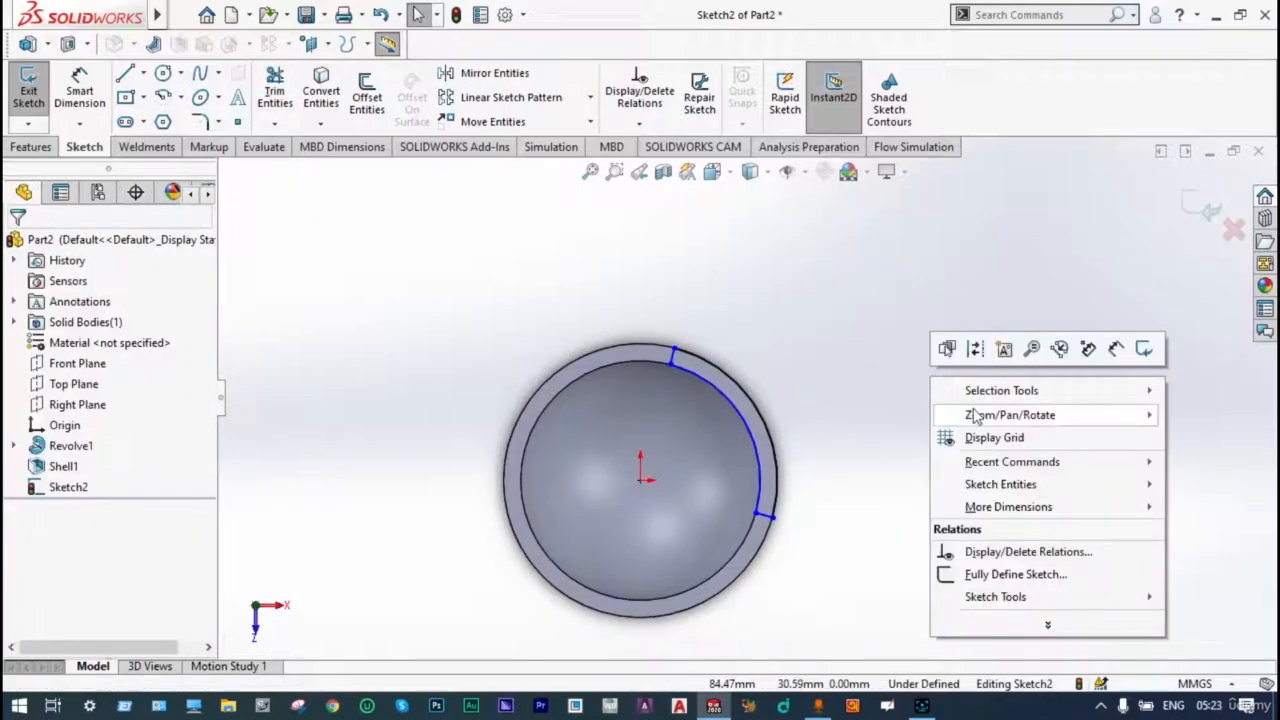
{"action": "mouse_move", "coordinate": [1008, 416]}
{"action": "left_click", "coordinate": [849, 483]}
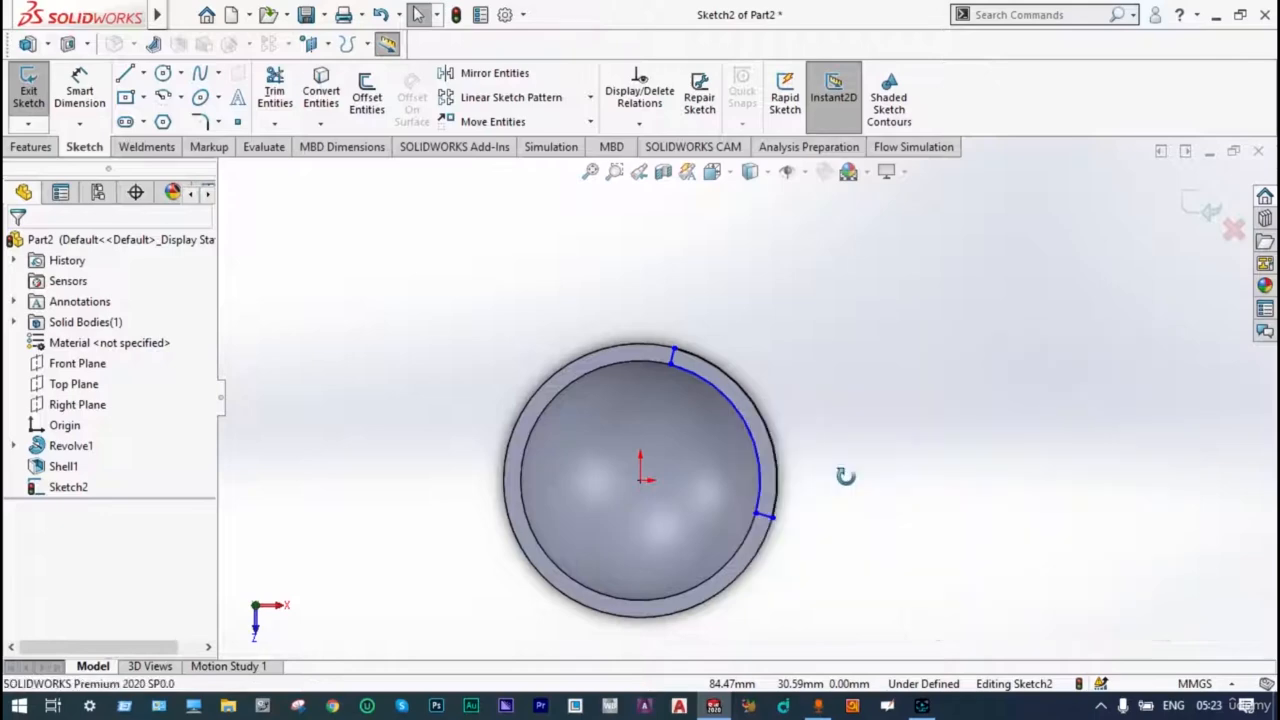
{"action": "left_click_drag", "start_coordinate": [846, 474], "coordinate": [885, 330]}
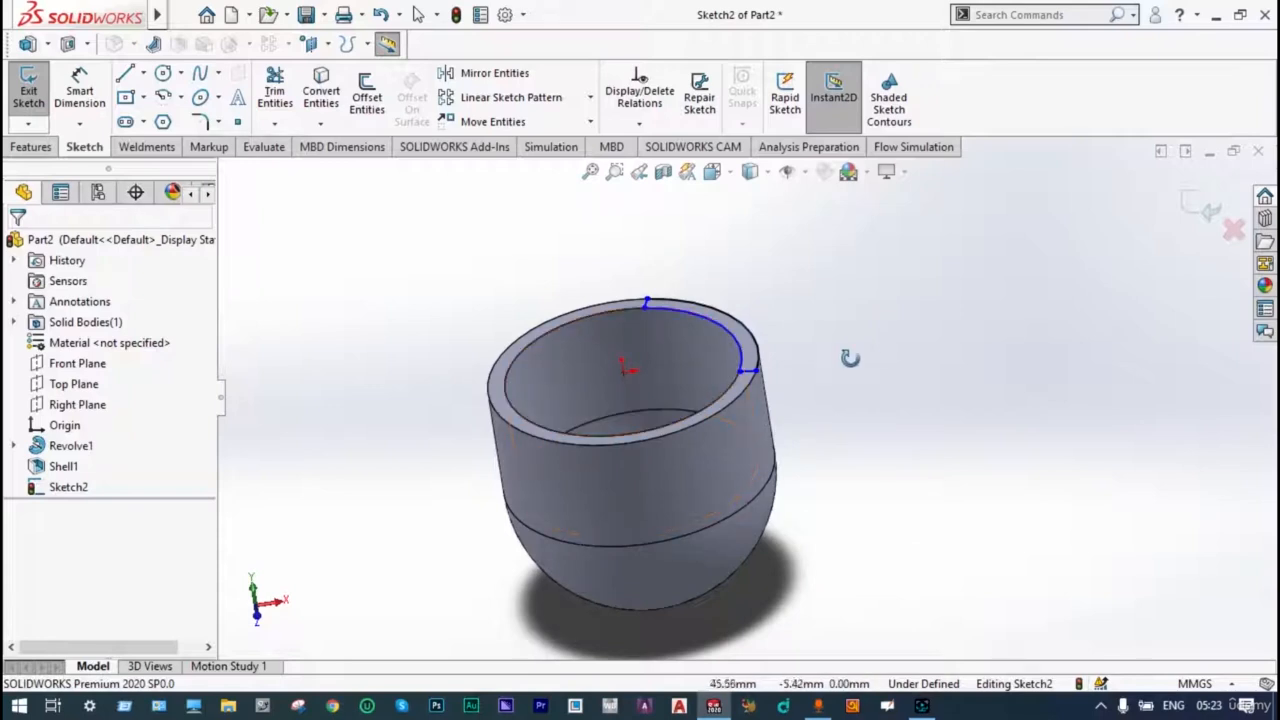
{"action": "right_click", "coordinate": [533, 267]}
{"action": "left_click", "coordinate": [551, 286]}
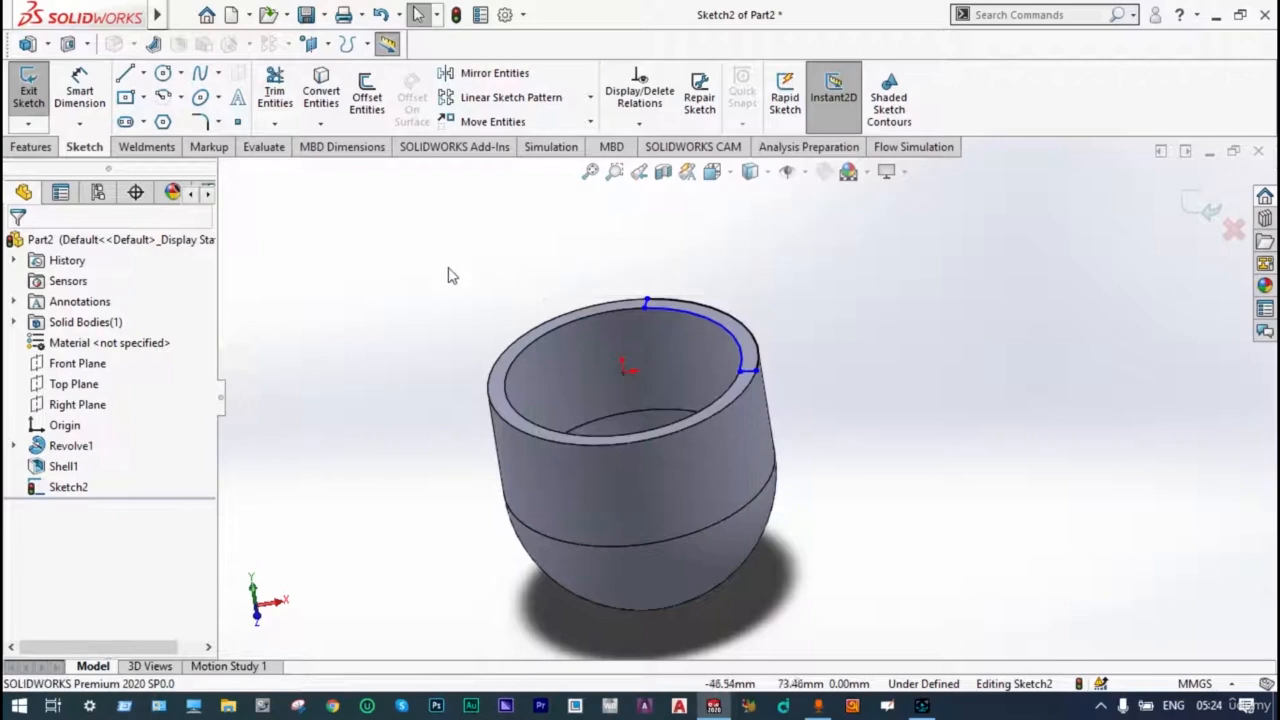
{"action": "left_click", "coordinate": [45, 148]}
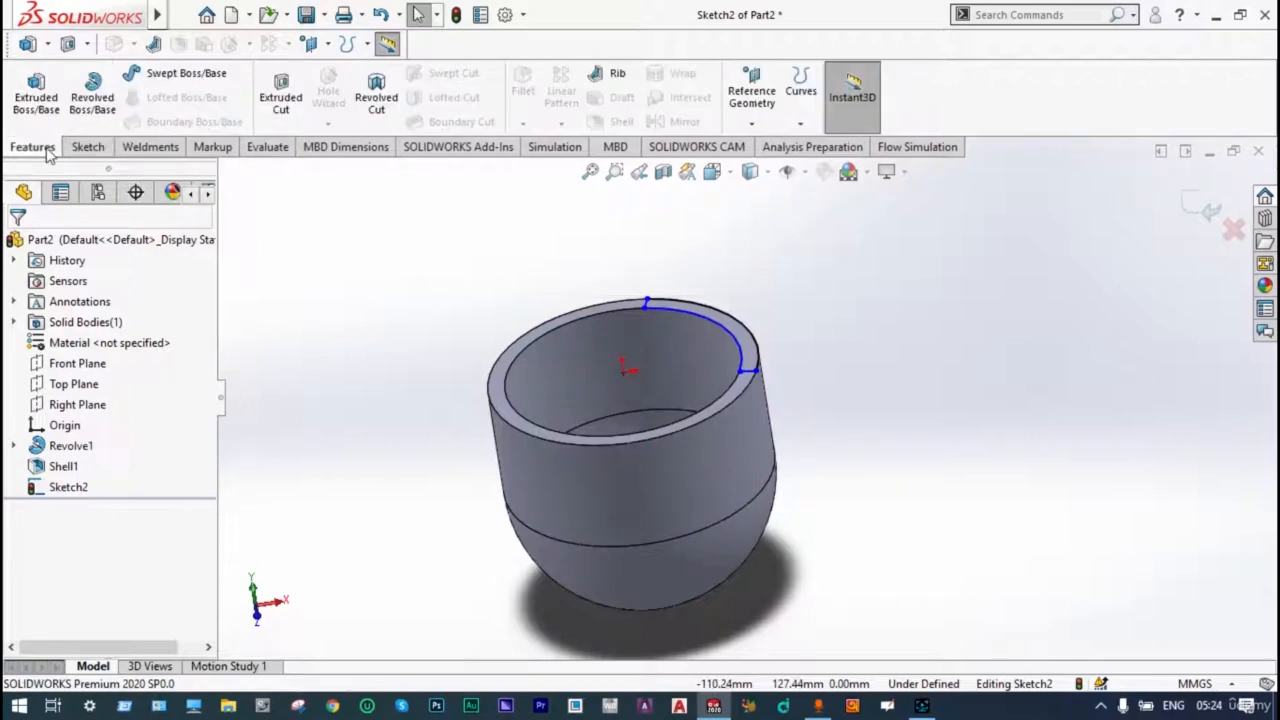
{"action": "left_click", "coordinate": [36, 92]}
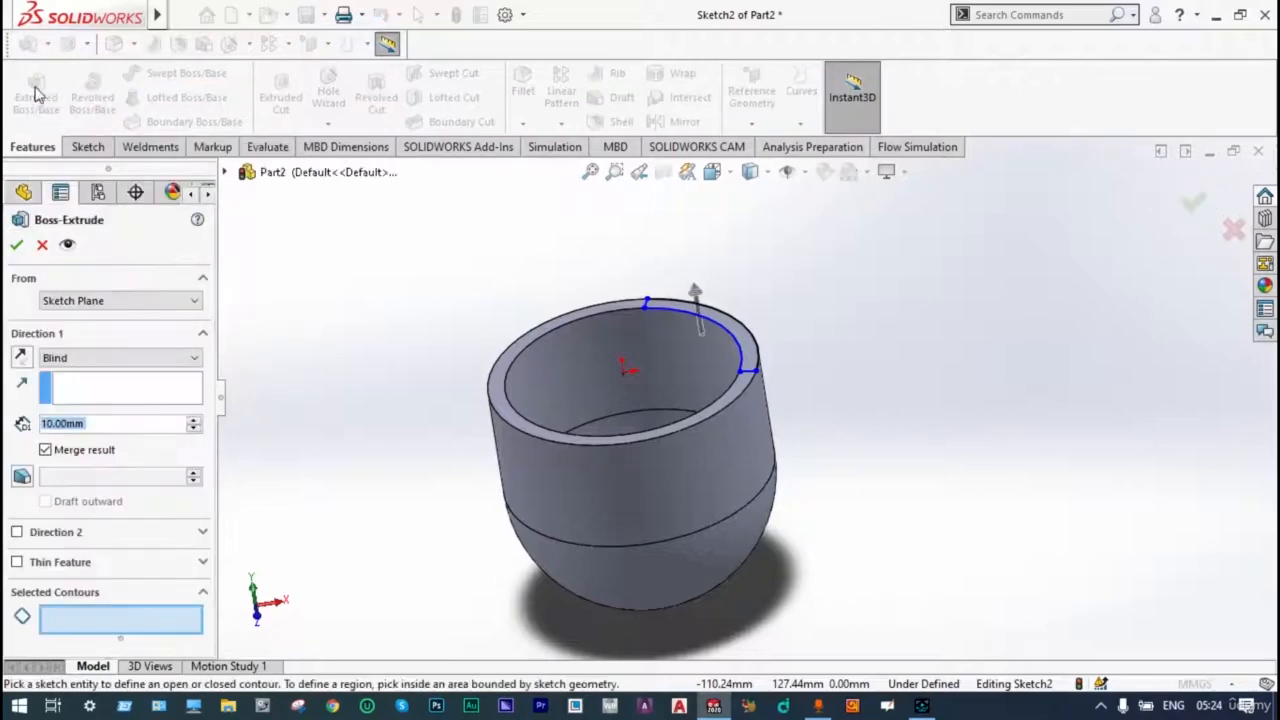
{"action": "left_click", "coordinate": [196, 301]}
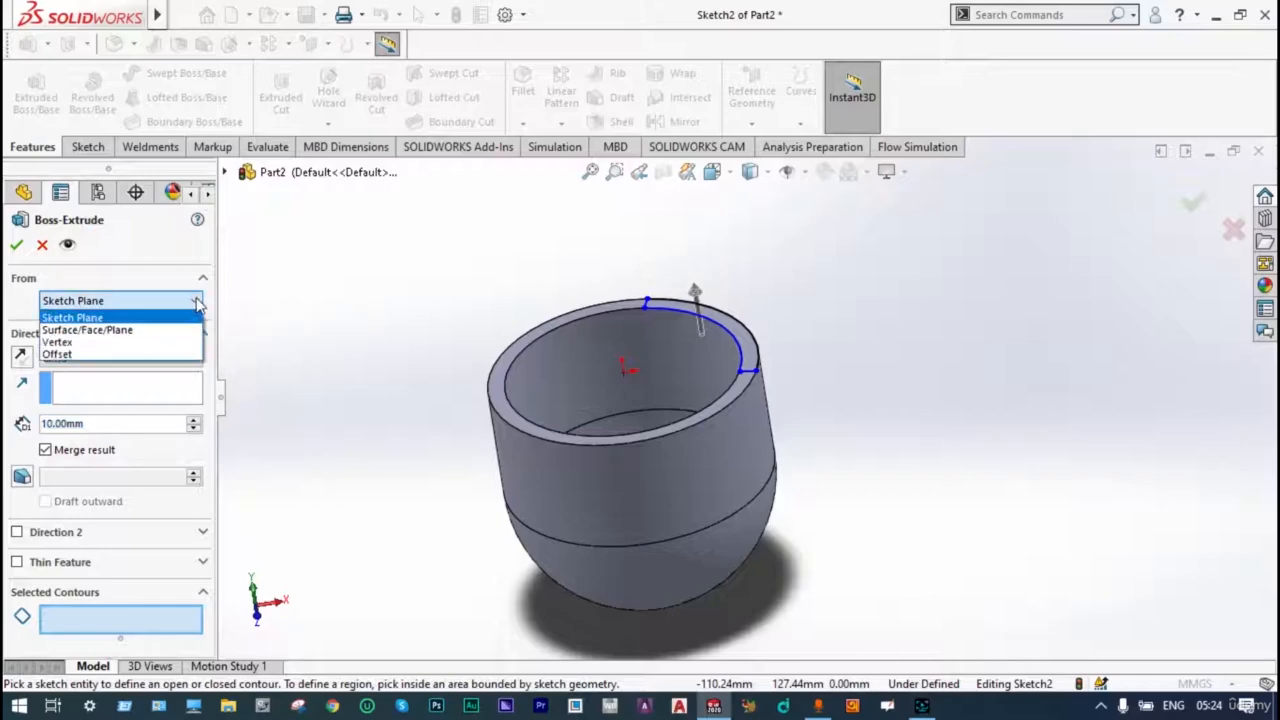
{"action": "left_click", "coordinate": [117, 355]}
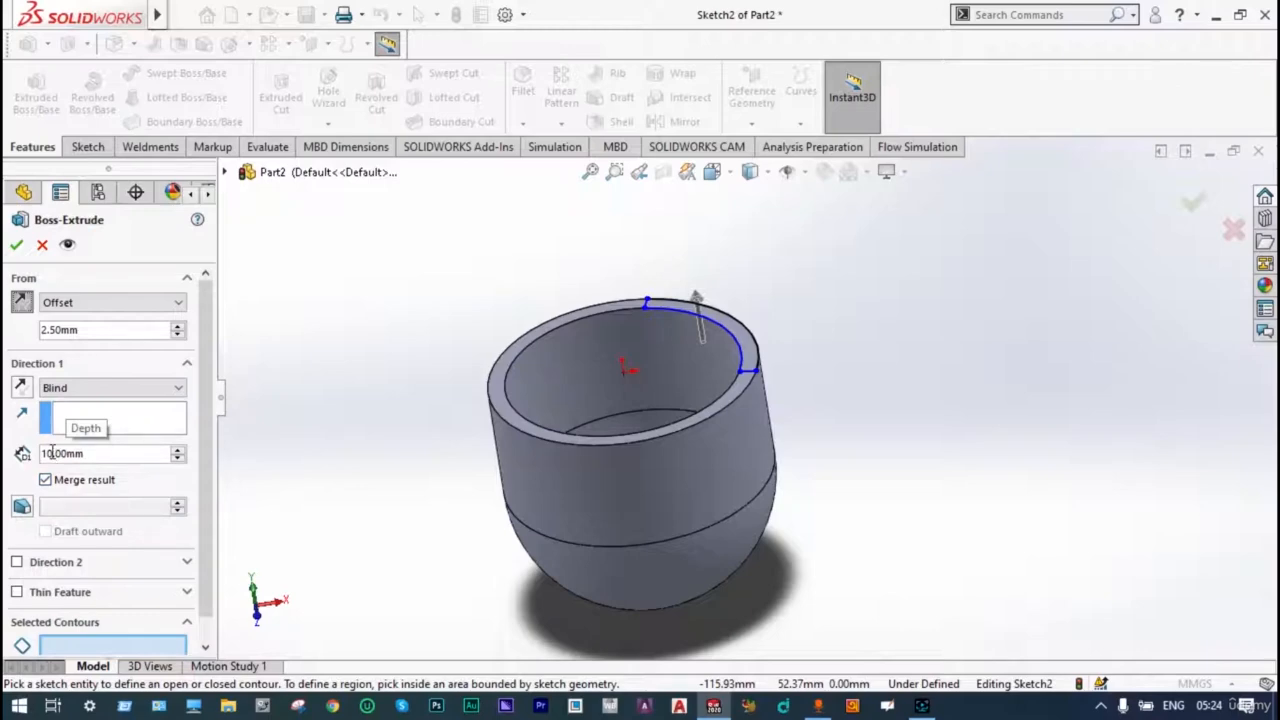
Step: Set the blind extrusion depth to 2.5 mm
{"action": "left_click", "coordinate": [52, 453]}
{"action": "key", "text": "BackSpace"}
{"action": "key", "text": "BackSpace"}
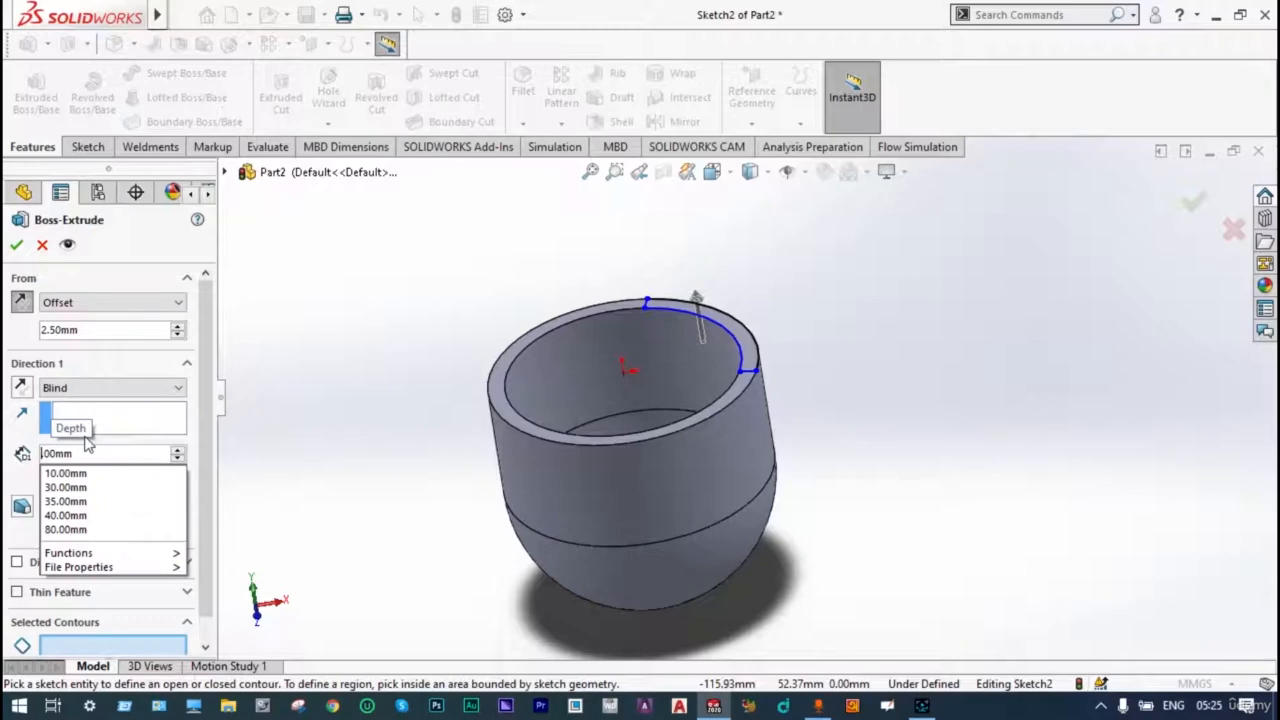
{"action": "type", "text": "2."}
{"action": "key", "text": "Right"}
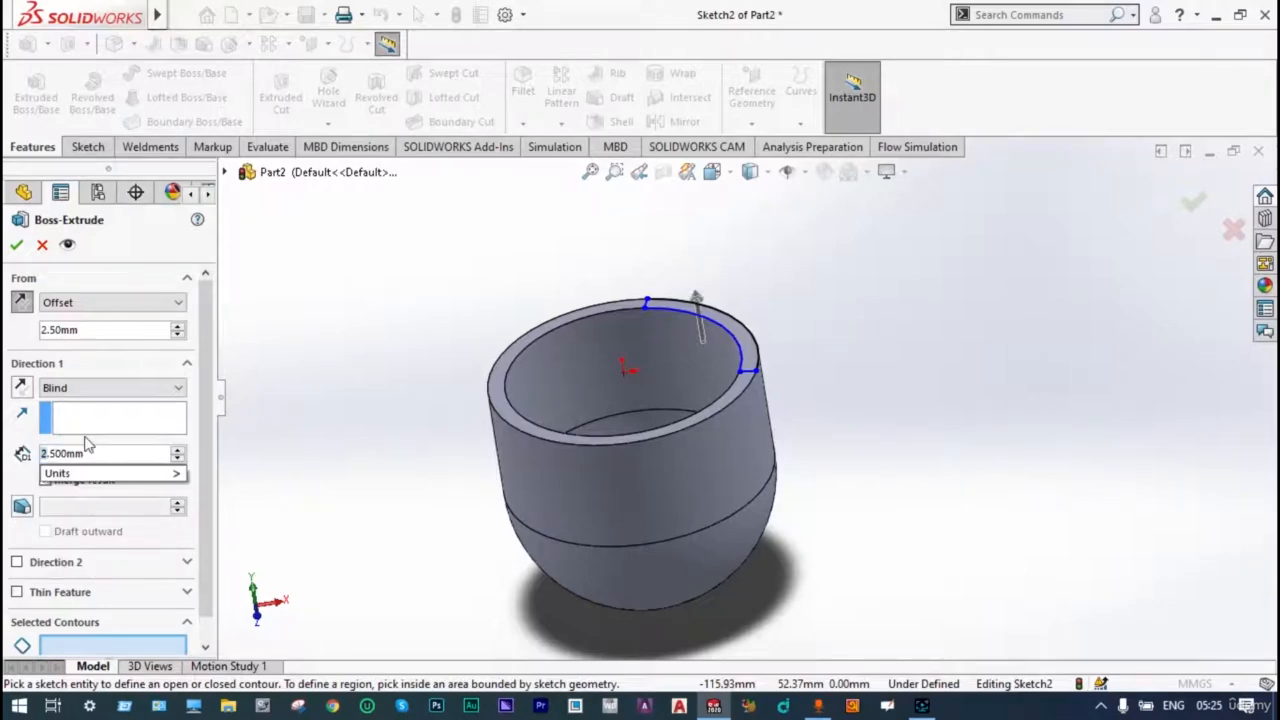
{"action": "type", "text": "5"}
{"action": "key", "text": "Return"}
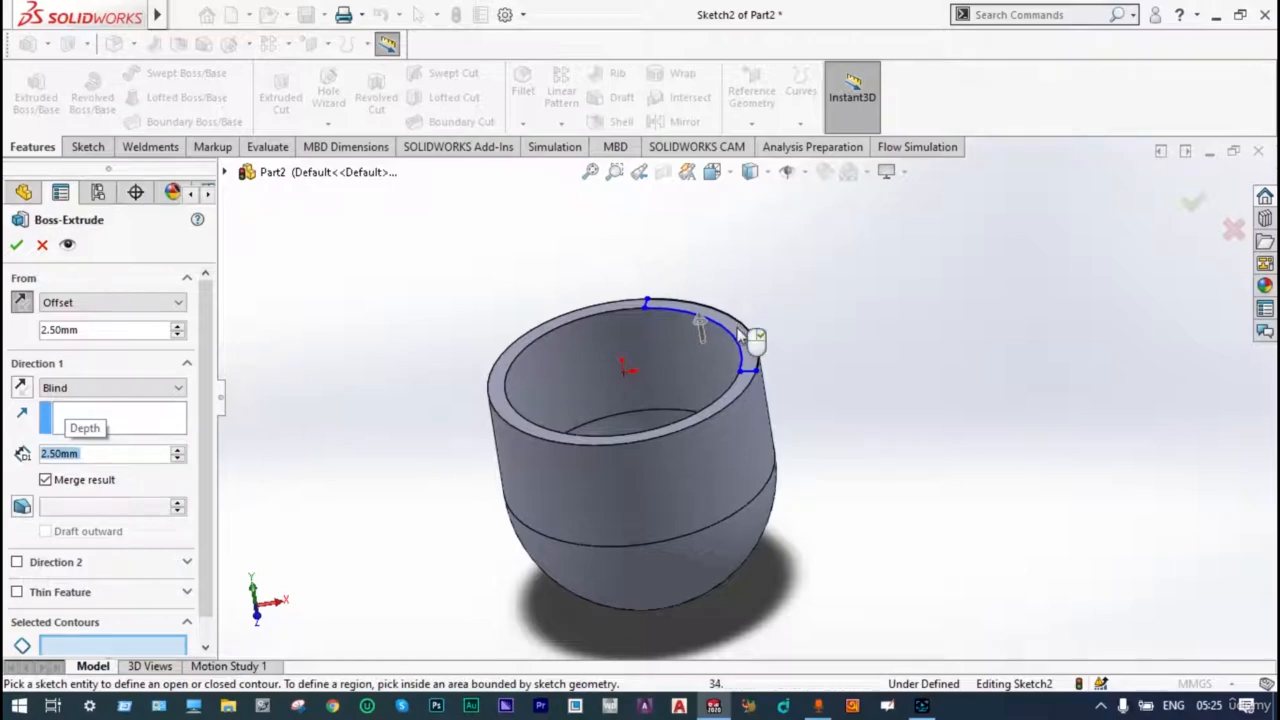
Step: Select the ring-segment region as the extrusion contour and turn off Merge result
{"action": "left_click", "coordinate": [741, 341]}
{"action": "left_click", "coordinate": [741, 341]}
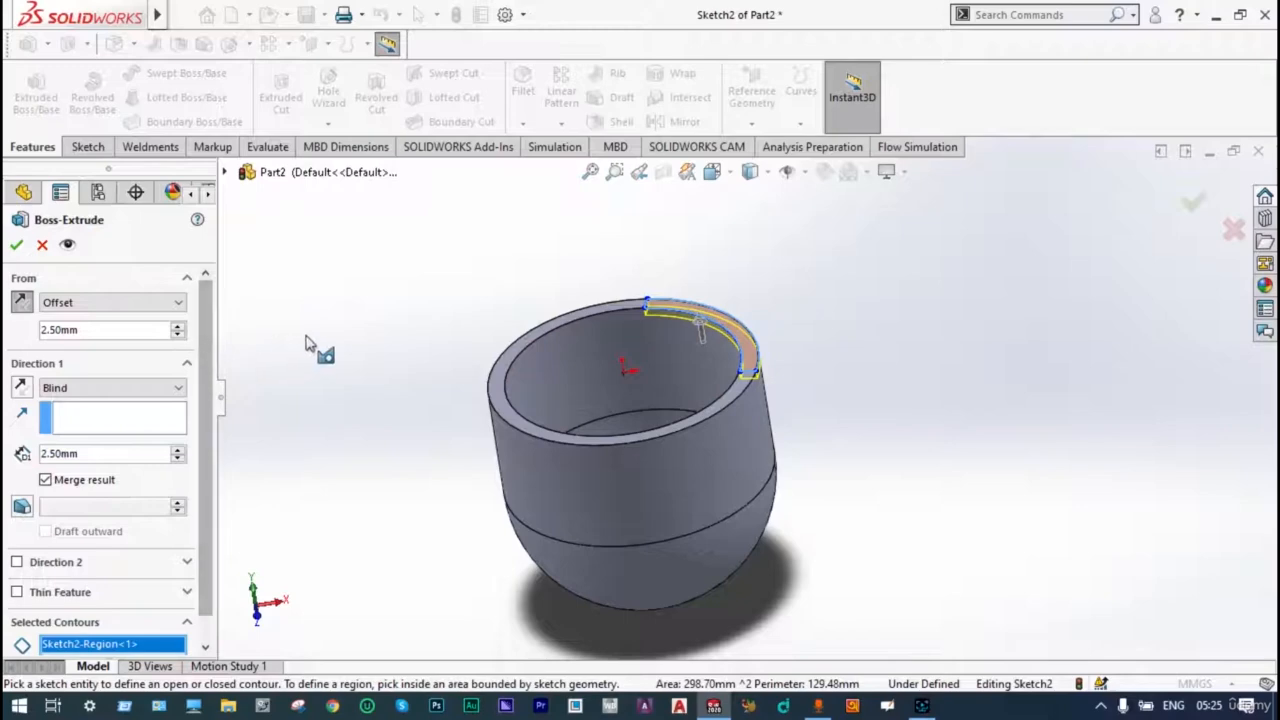
{"action": "scroll", "coordinate": [420, 388], "scroll_direction": "down", "scroll_amount": 3}
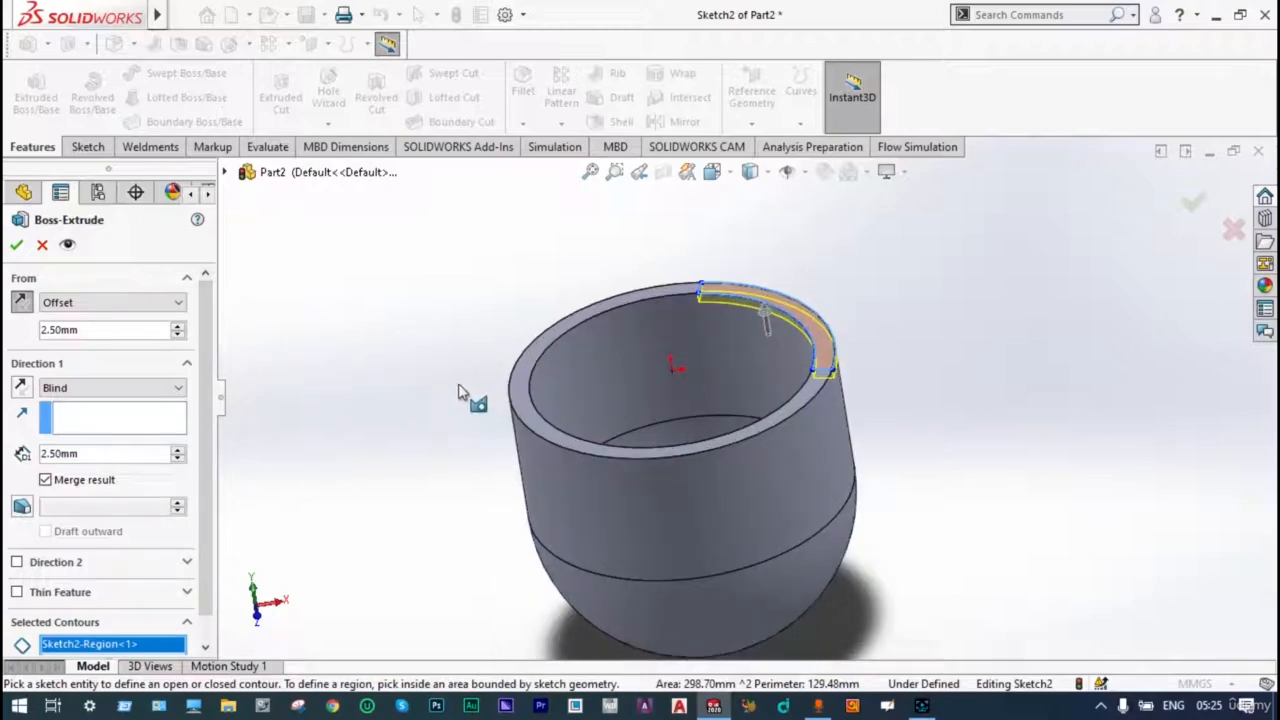
{"action": "left_click", "coordinate": [45, 480]}
{"action": "scroll", "coordinate": [840, 300], "scroll_direction": "down", "scroll_amount": 4}
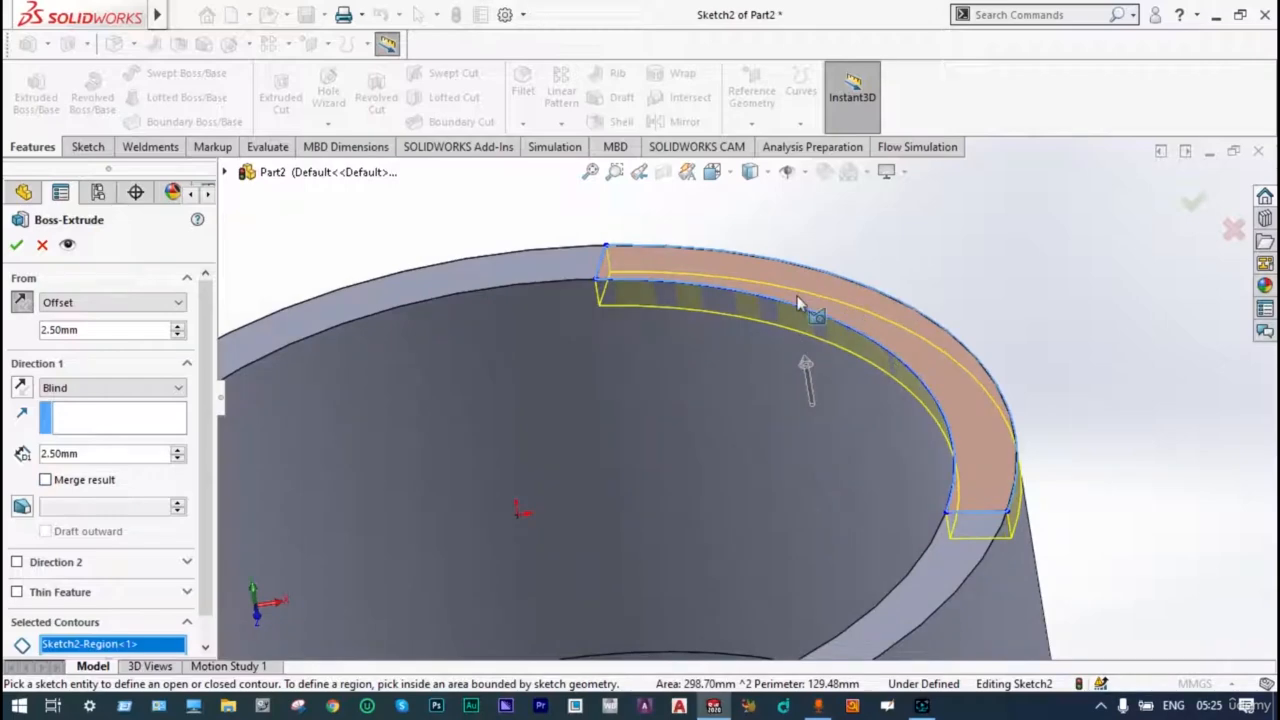
{"action": "scroll", "coordinate": [785, 308], "scroll_direction": "down", "scroll_amount": 1}
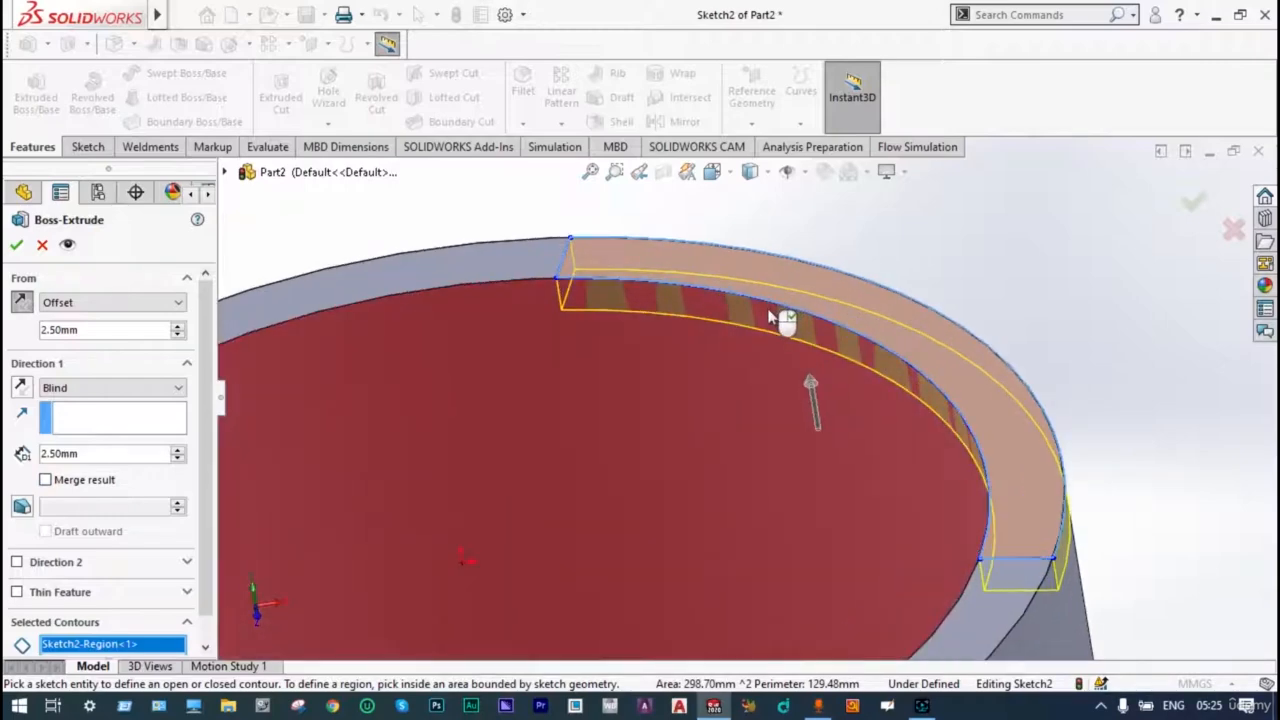
{"action": "scroll", "coordinate": [786, 317], "scroll_direction": "up", "scroll_amount": 4}
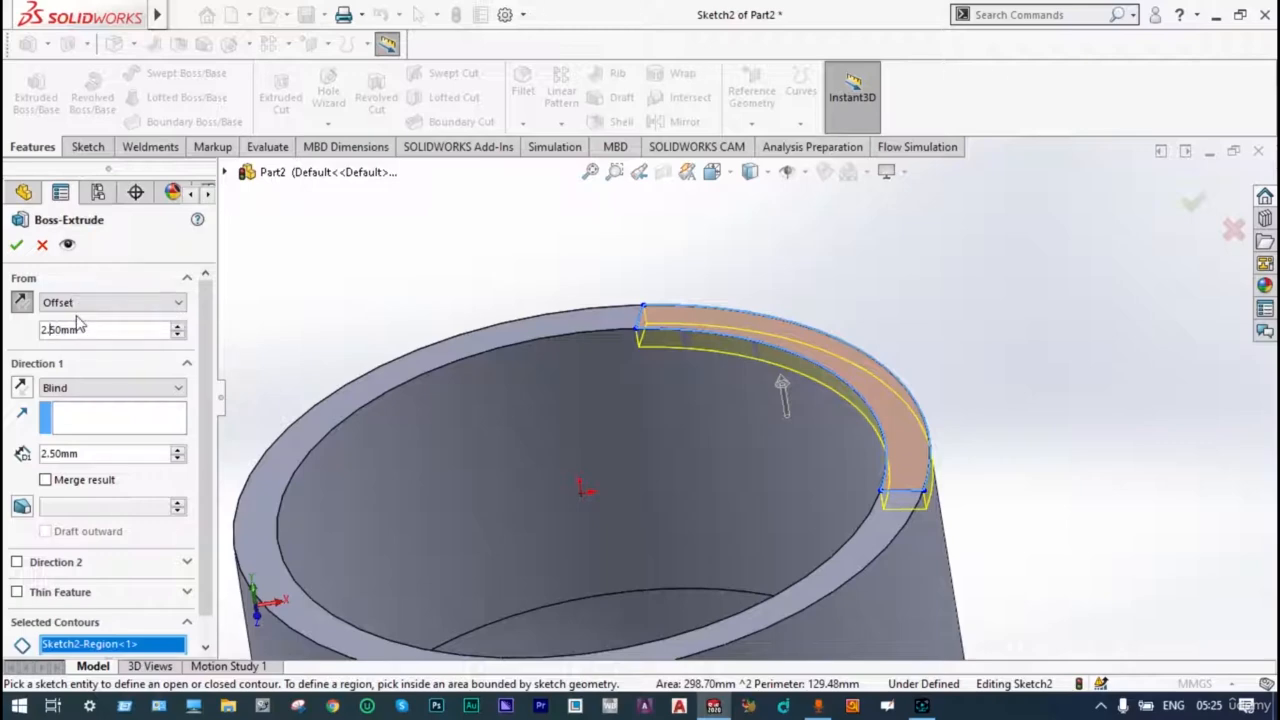
Step: Set the extrusion's start offset to 5 mm and finish the boss extrude
{"action": "key", "text": "BackSpace"}
{"action": "key", "text": "BackSpace"}
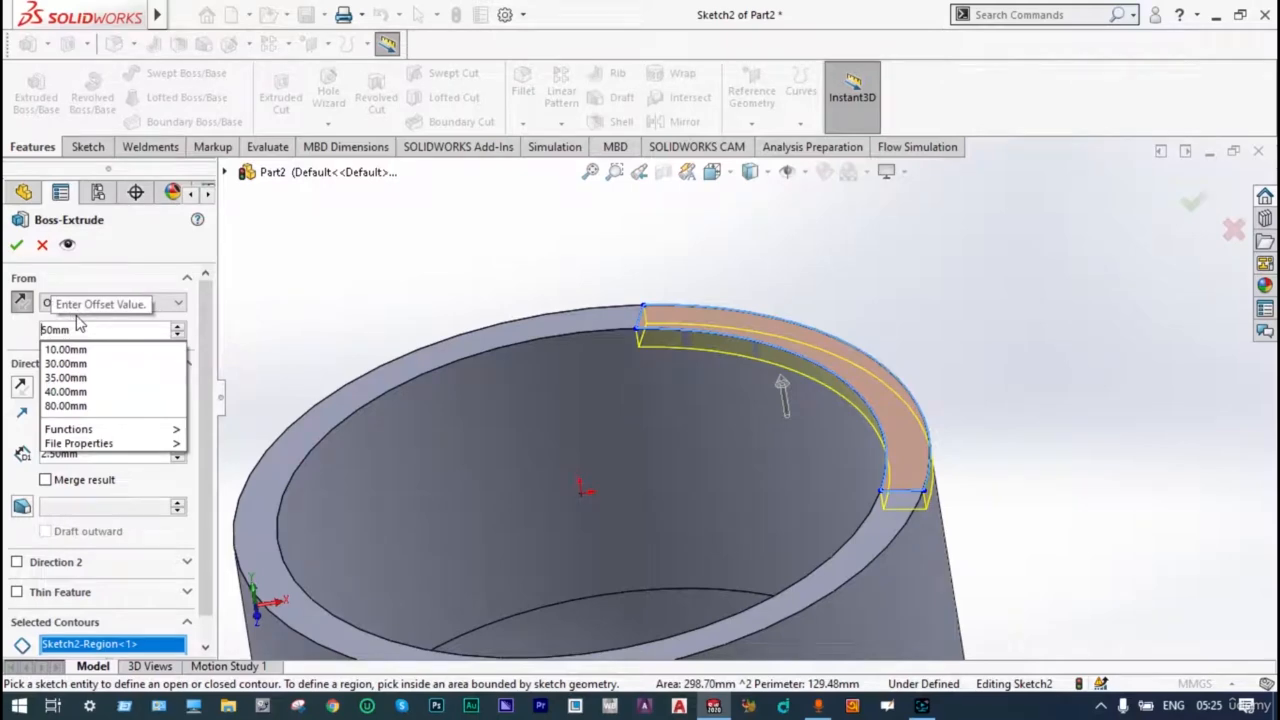
{"action": "key", "text": "Right"}
{"action": "type", "text": "."}
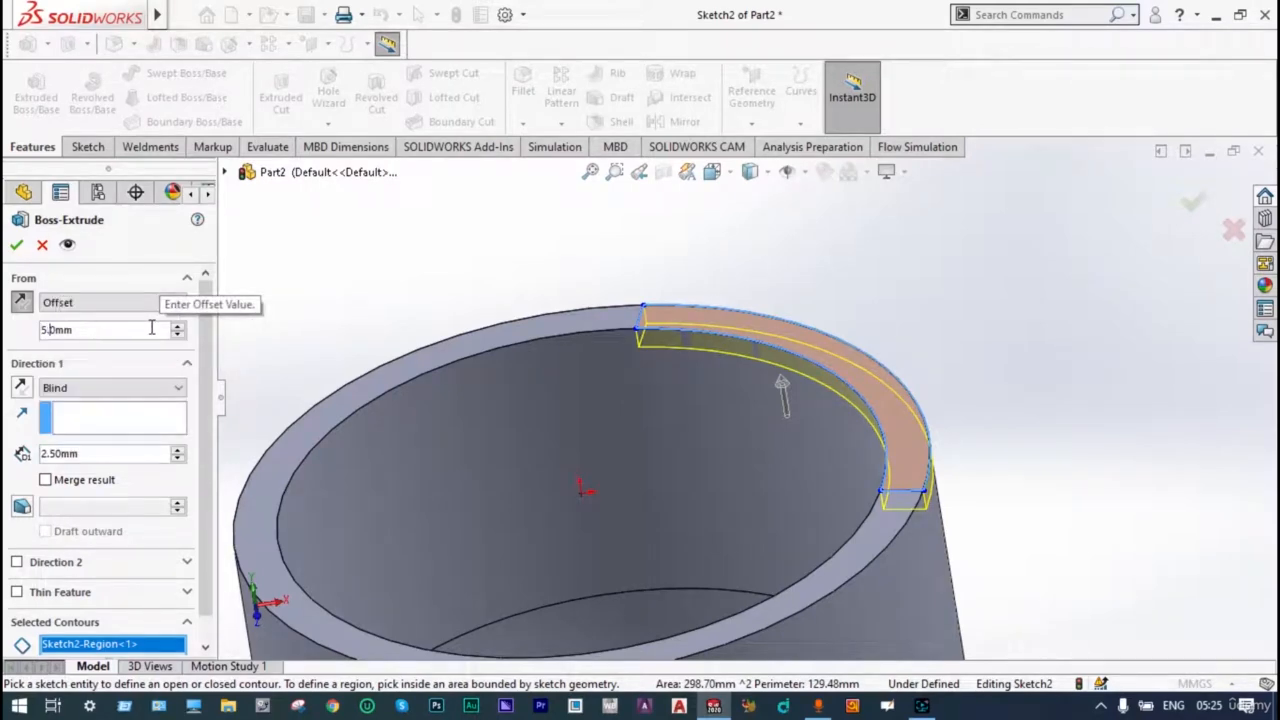
{"action": "key", "text": "Return"}
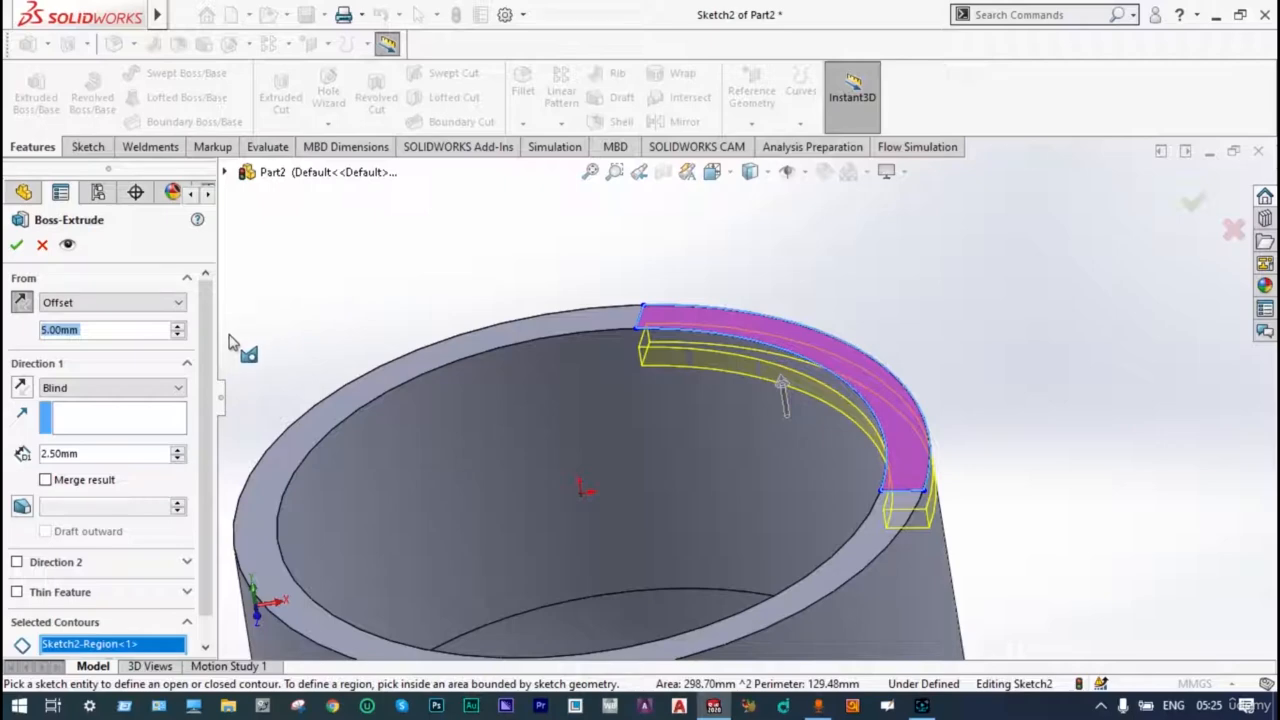
{"action": "left_click", "coordinate": [16, 245]}
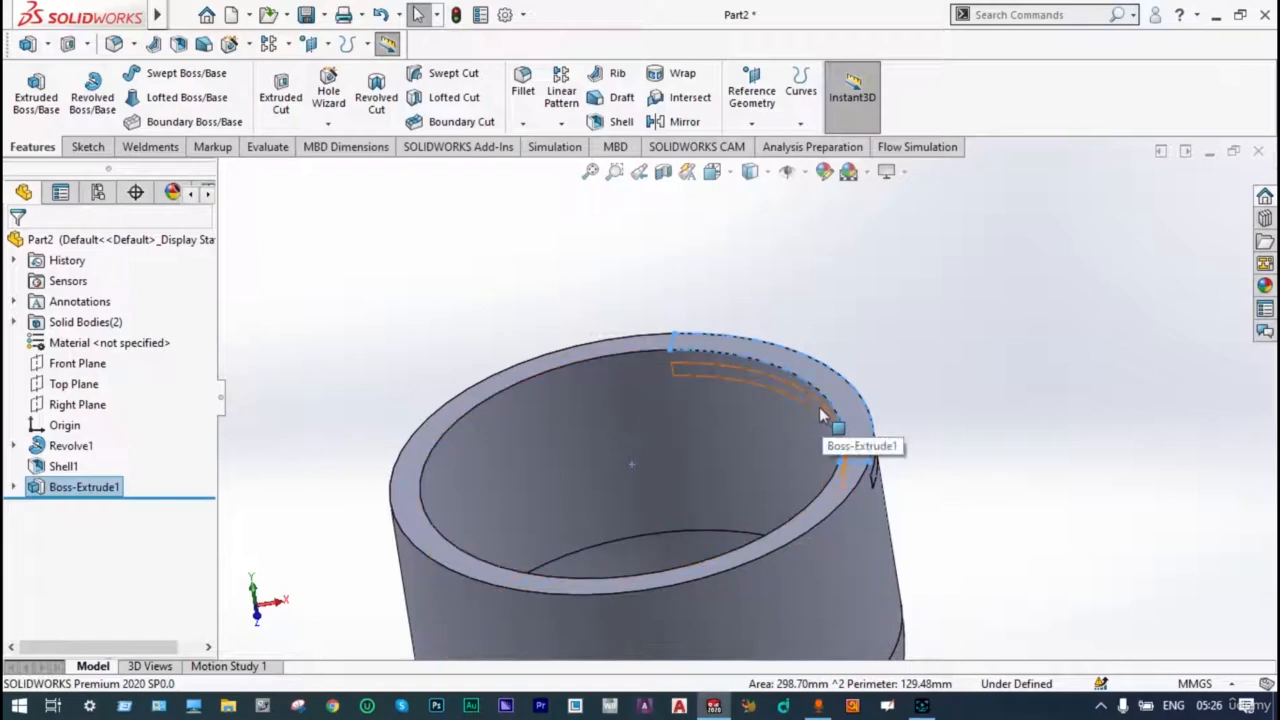
Step: Hide the cup body so that only the extruded ring segment is shown
{"action": "right_click", "coordinate": [589, 381]}
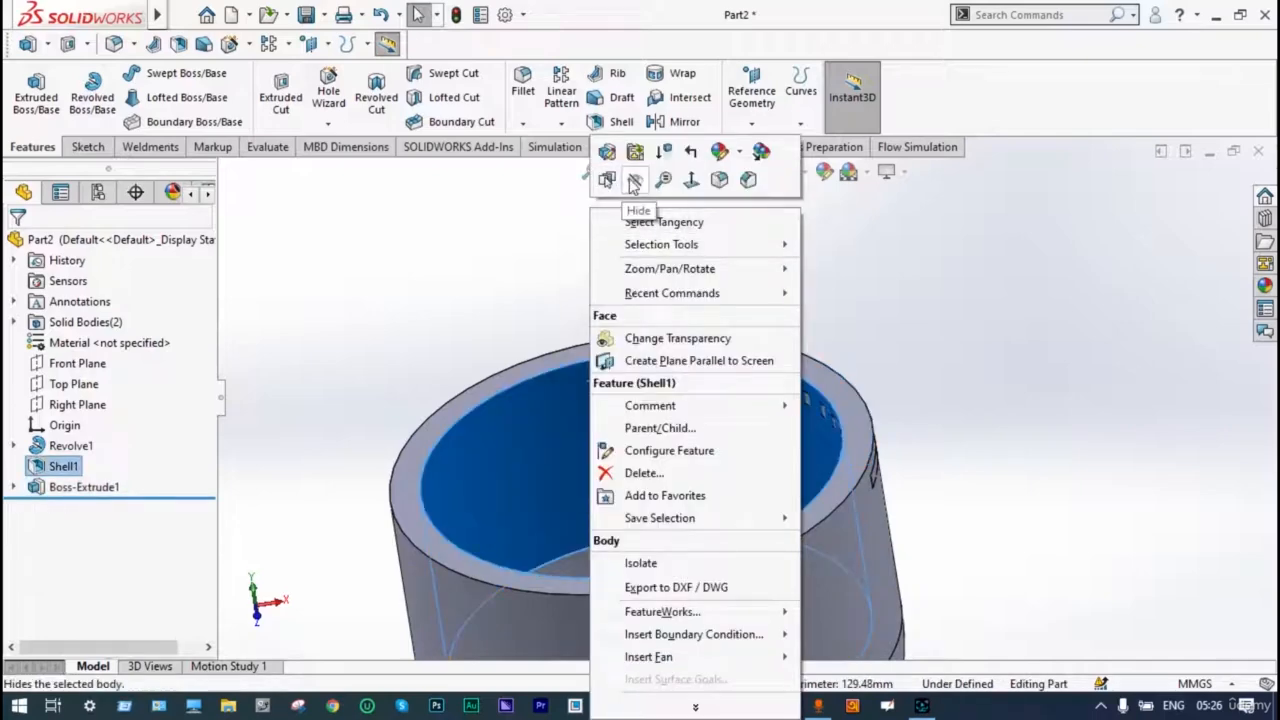
{"action": "left_click", "coordinate": [634, 181]}
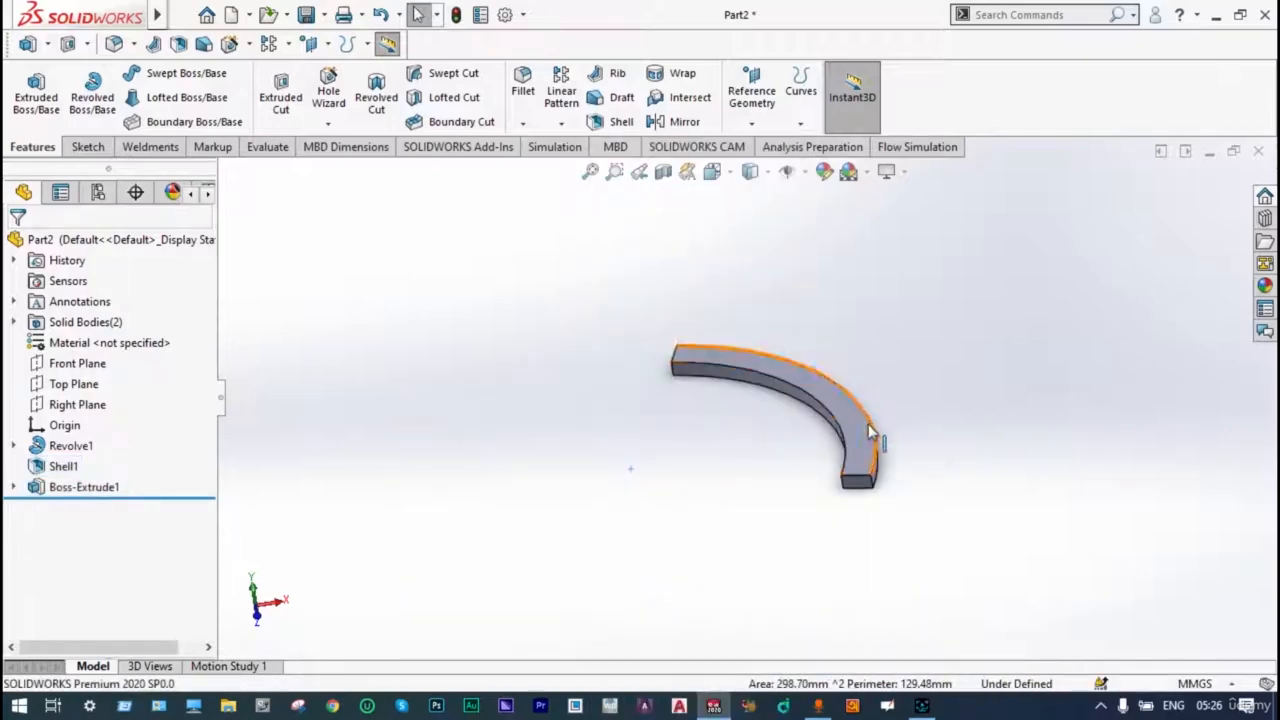
{"action": "scroll", "coordinate": [870, 432], "scroll_direction": "down", "scroll_amount": 5}
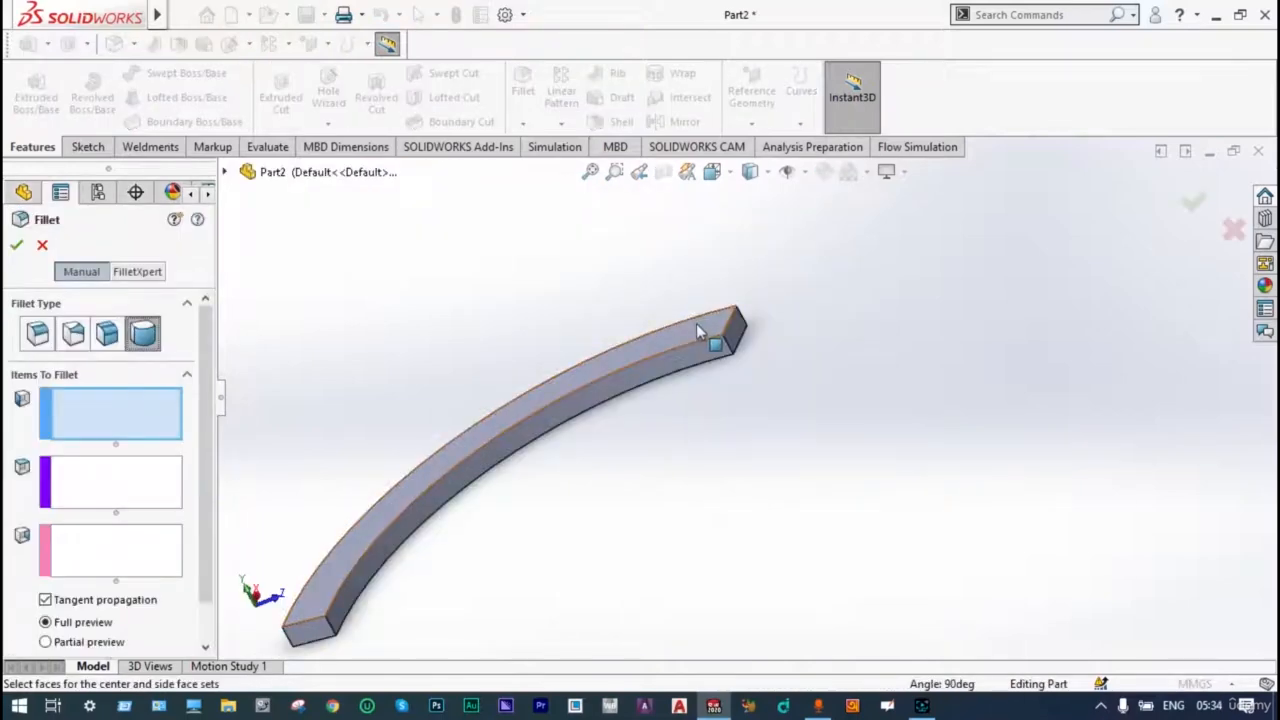
Step: Round one end of the ring segment with a full round fillet, using its upper and lower faces as sides and the end face as centre
{"action": "left_click", "coordinate": [703, 328]}
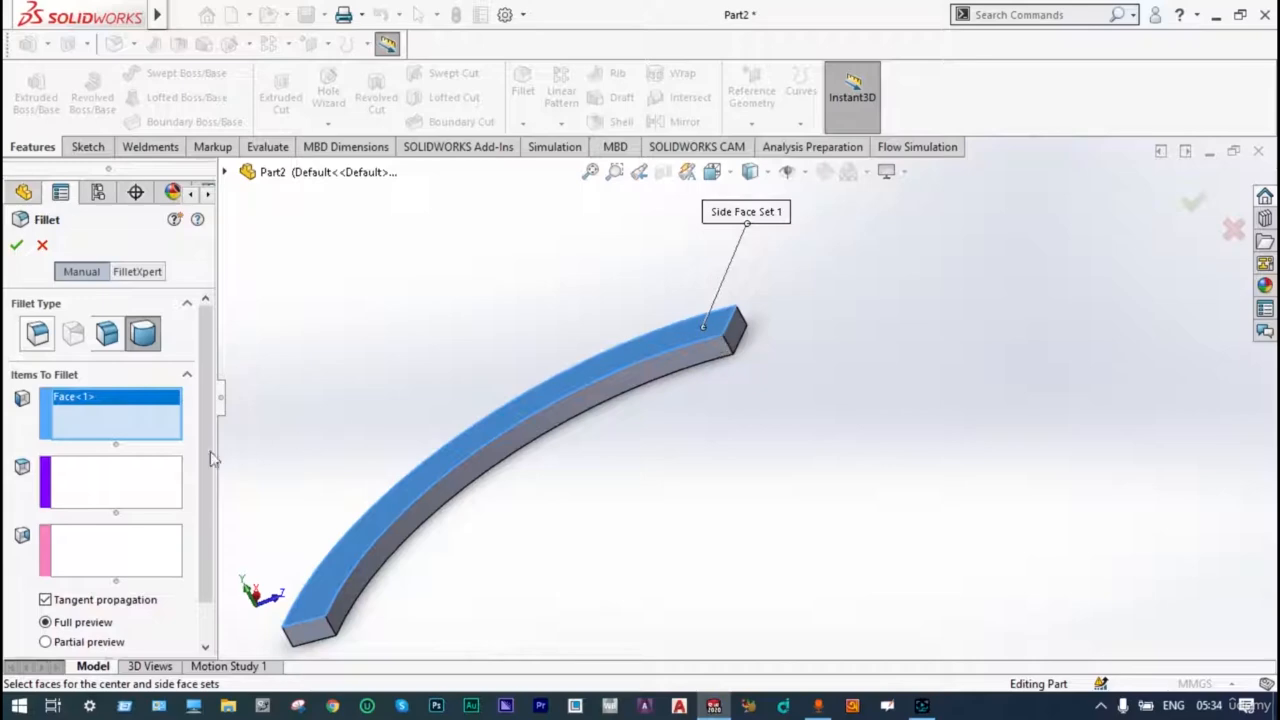
{"action": "left_click", "coordinate": [147, 480]}
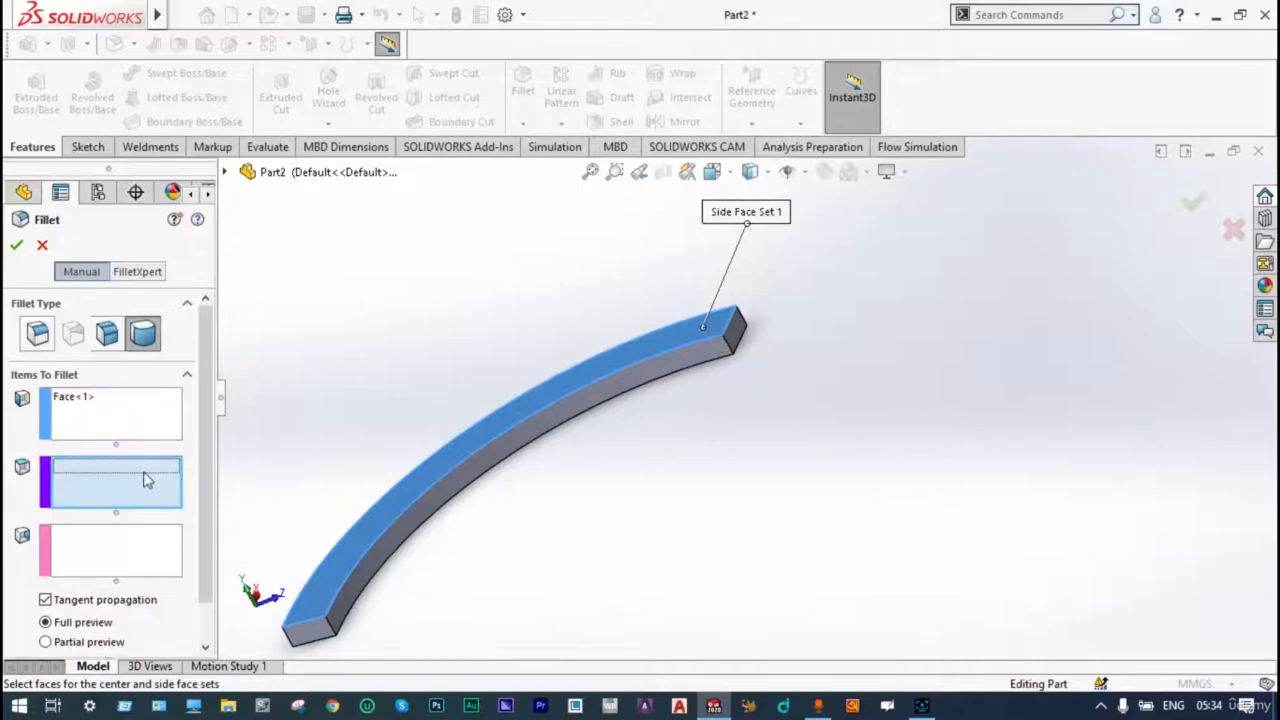
{"action": "left_click", "coordinate": [736, 333]}
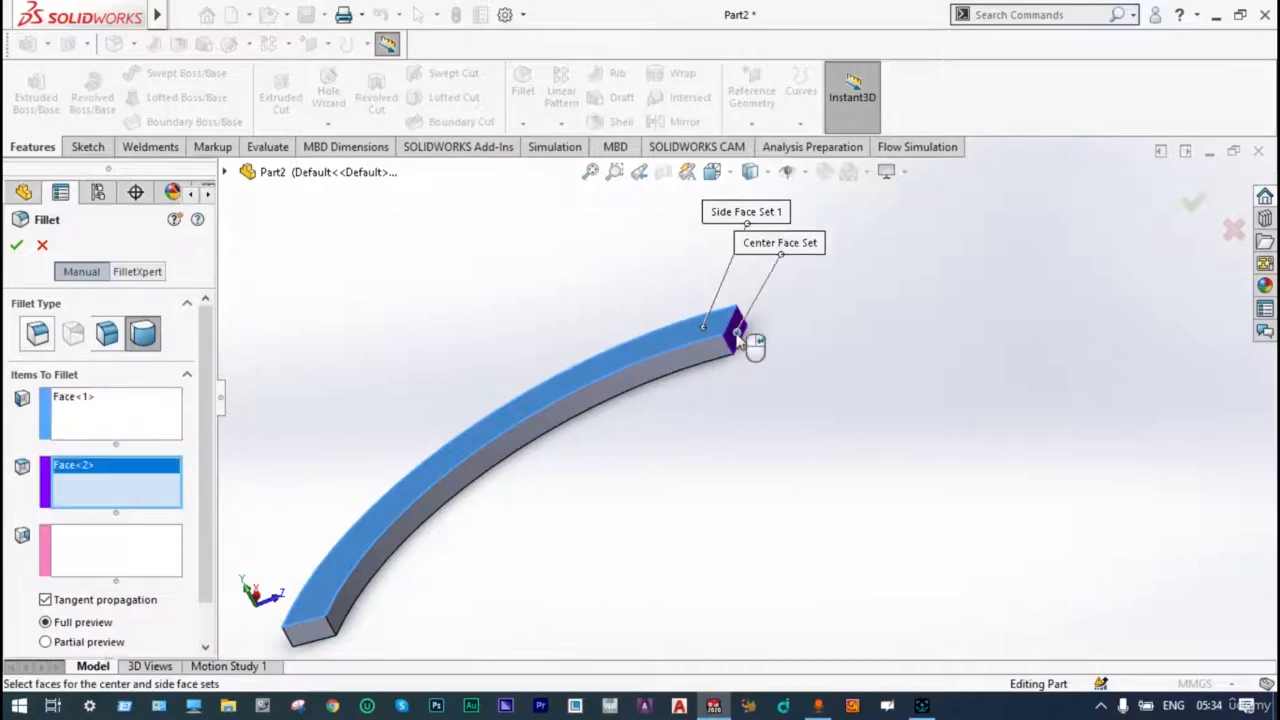
{"action": "left_click", "coordinate": [146, 540]}
{"action": "middle_click_drag", "start_coordinate": [683, 500], "coordinate": [640, 263]}
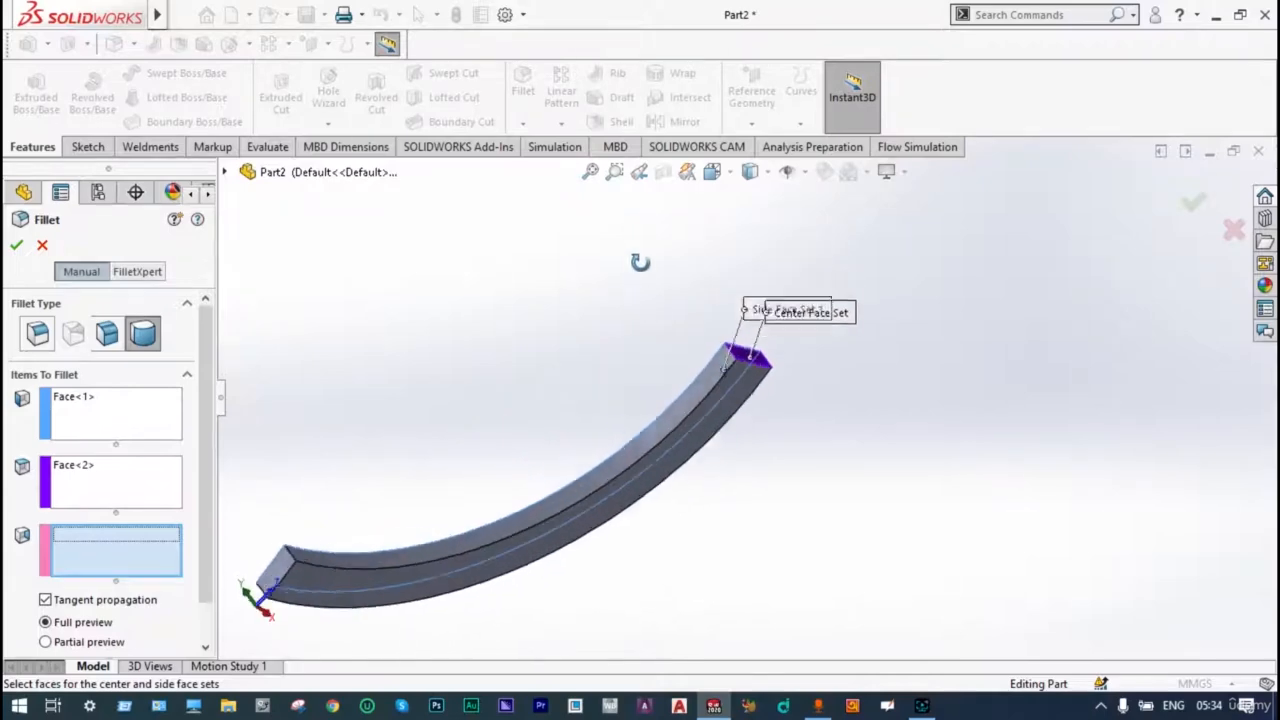
{"action": "scroll", "coordinate": [732, 396], "scroll_direction": "down", "scroll_amount": 3}
{"action": "left_click", "coordinate": [741, 391]}
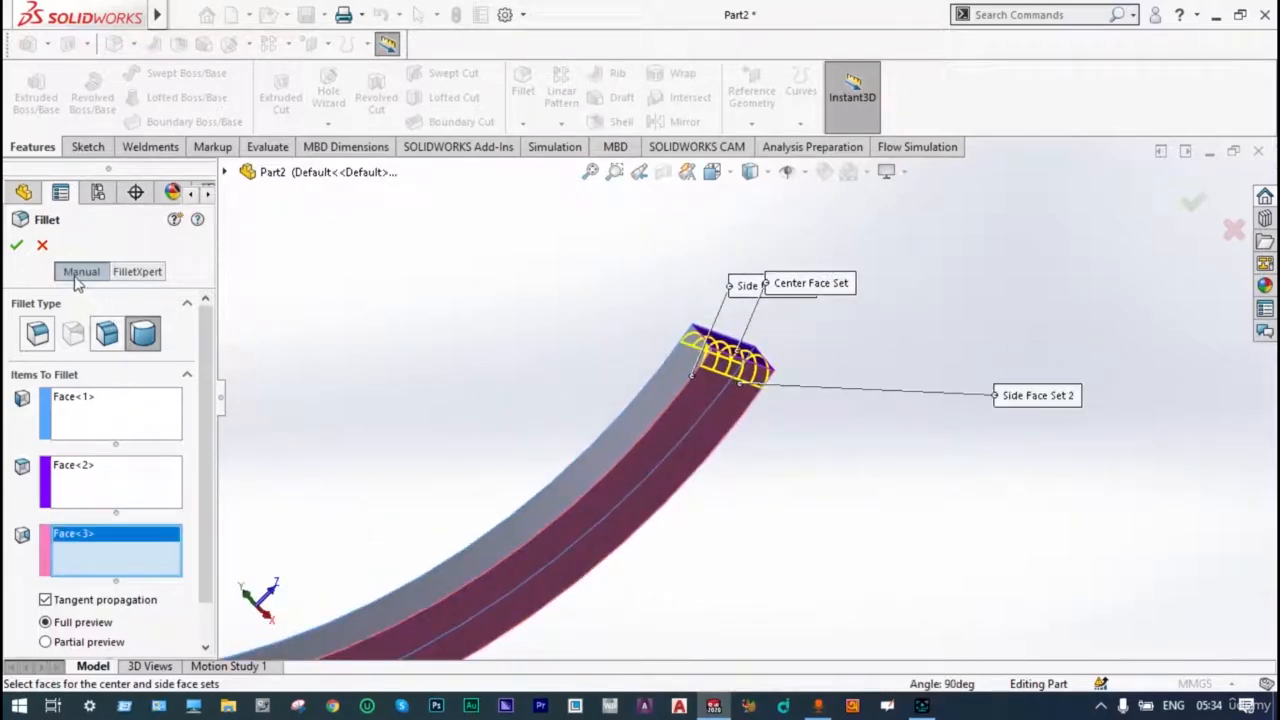
{"action": "left_click", "coordinate": [17, 246]}
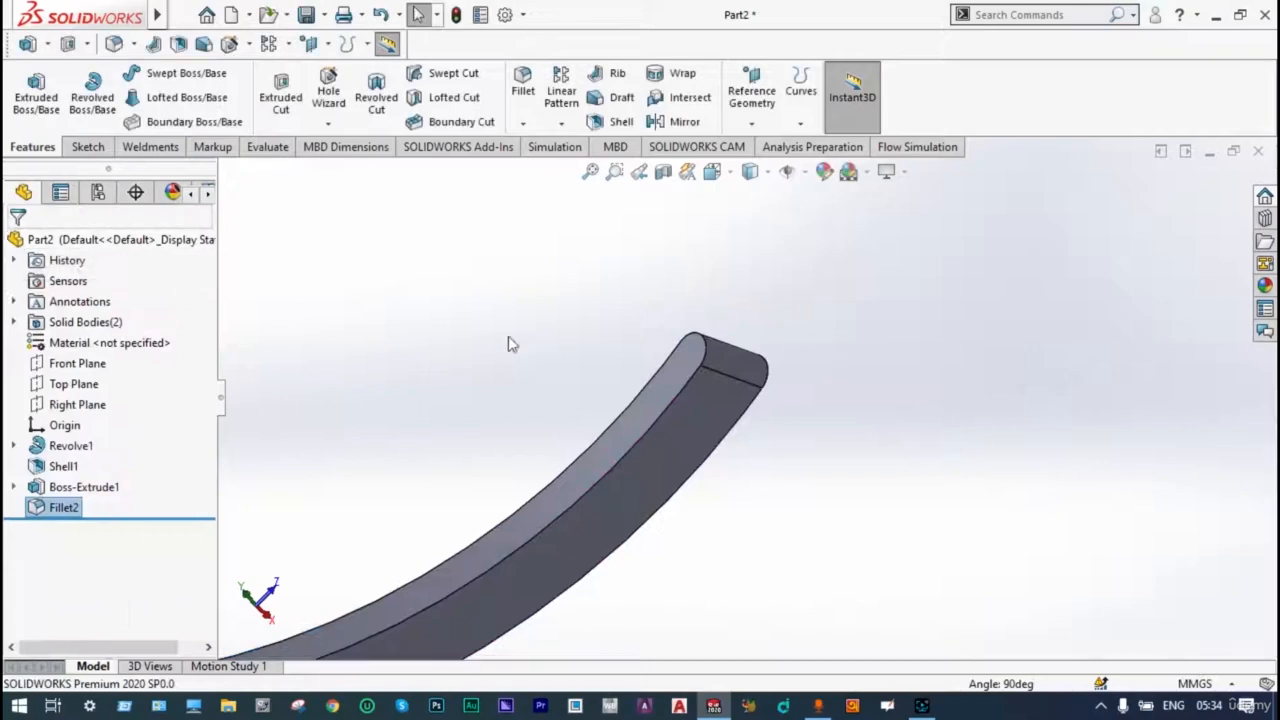
Step: Apply a matching full round fillet to the ring segment's remaining square end, with that end face as the centre face set
{"action": "scroll", "coordinate": [536, 348], "scroll_direction": "up", "scroll_amount": 3}
{"action": "middle_click_drag", "start_coordinate": [531, 343], "coordinate": [652, 428]}
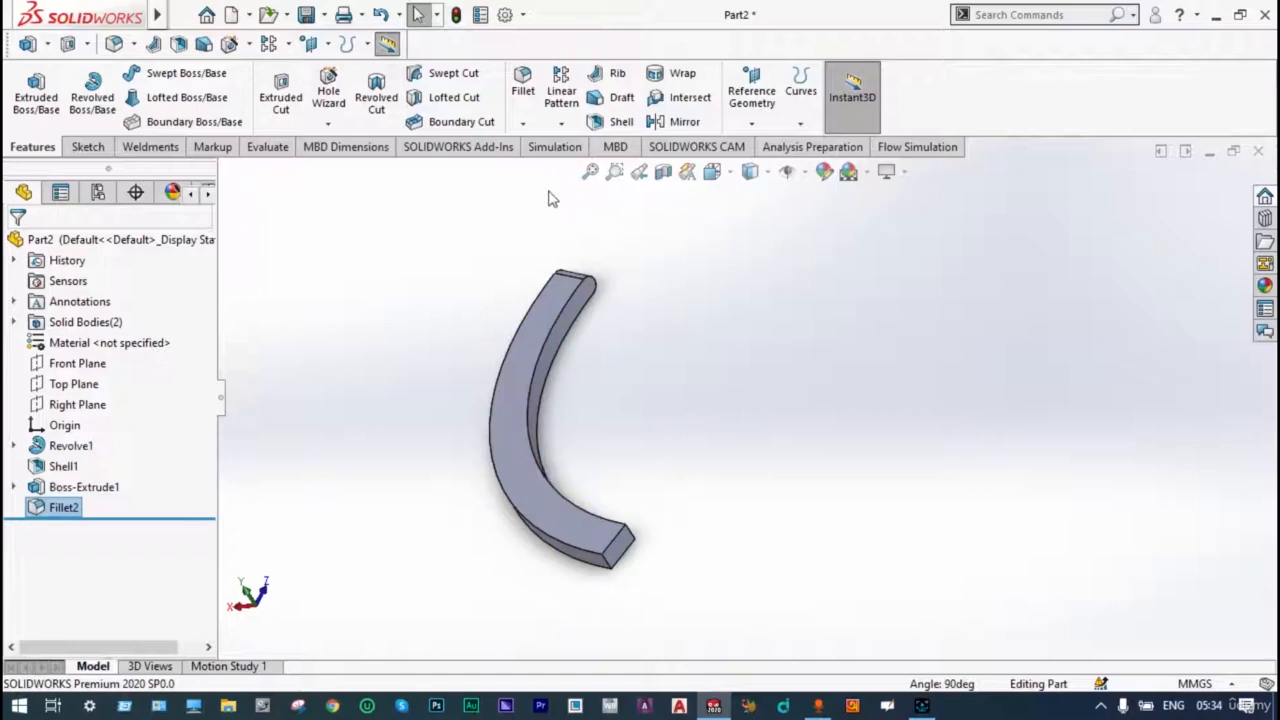
{"action": "left_click", "coordinate": [530, 98]}
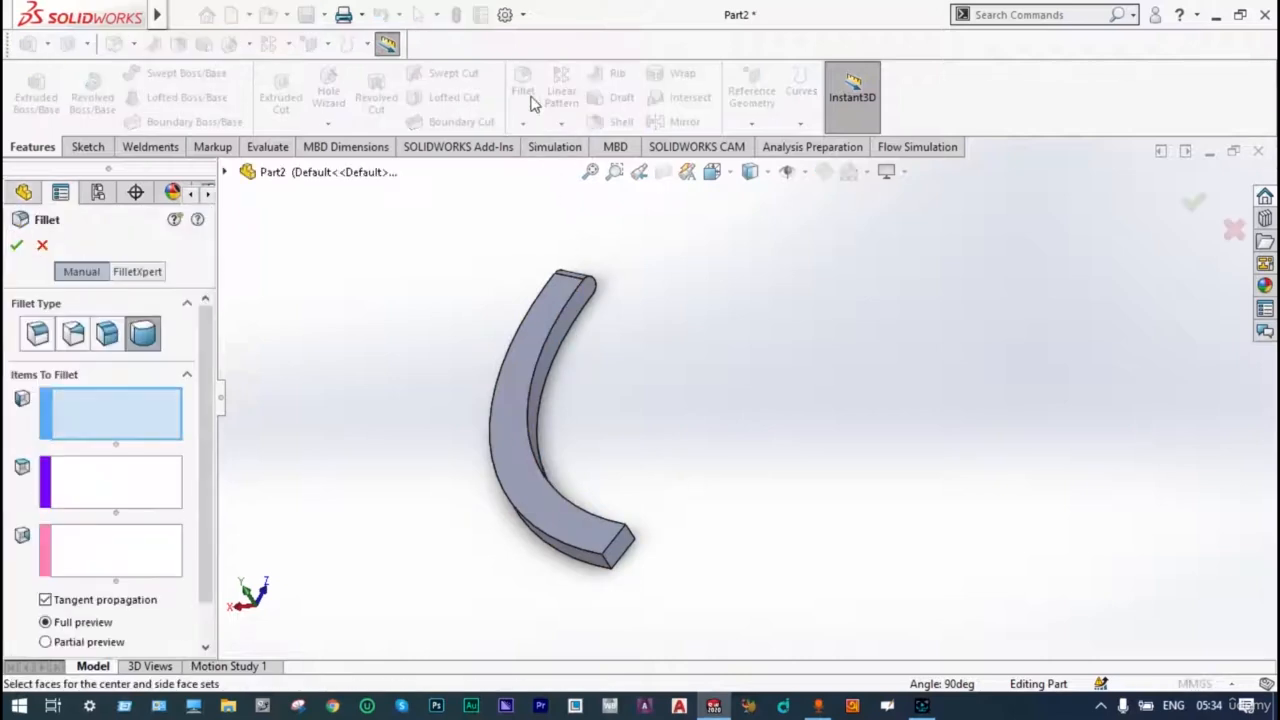
{"action": "left_click", "coordinate": [603, 540]}
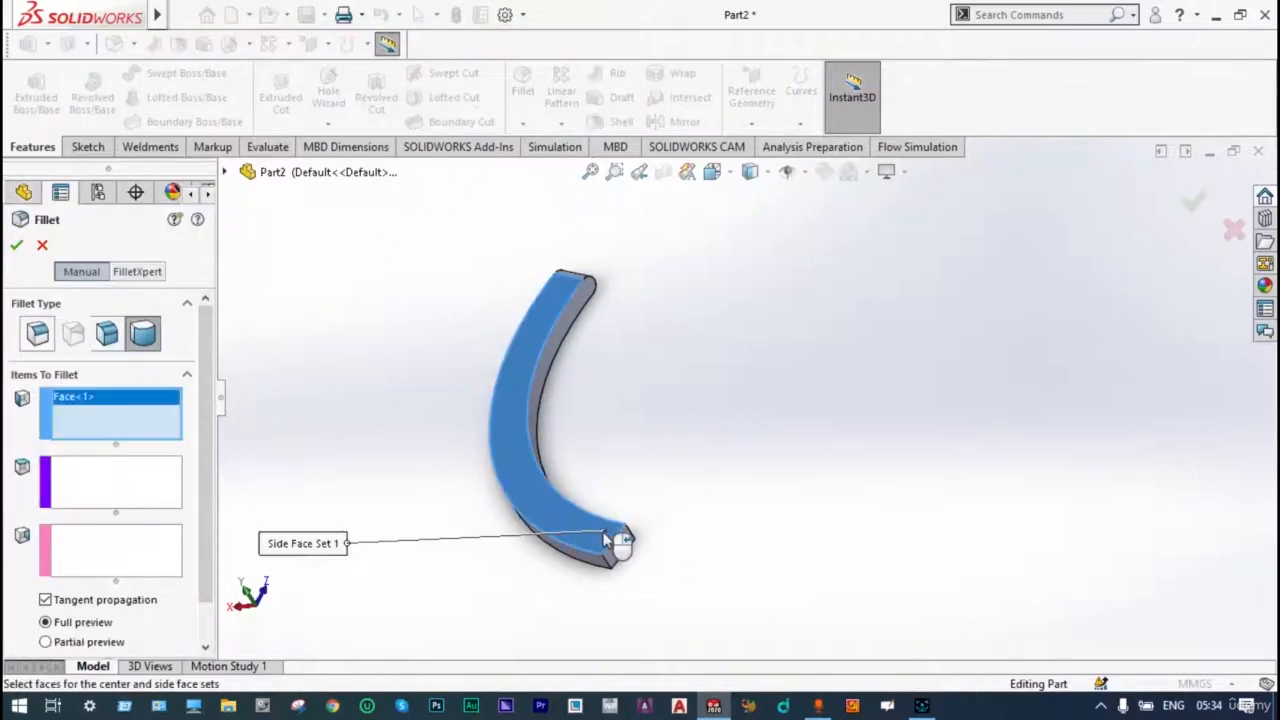
{"action": "left_click", "coordinate": [163, 488]}
{"action": "scroll", "coordinate": [612, 540], "scroll_direction": "down", "scroll_amount": 4}
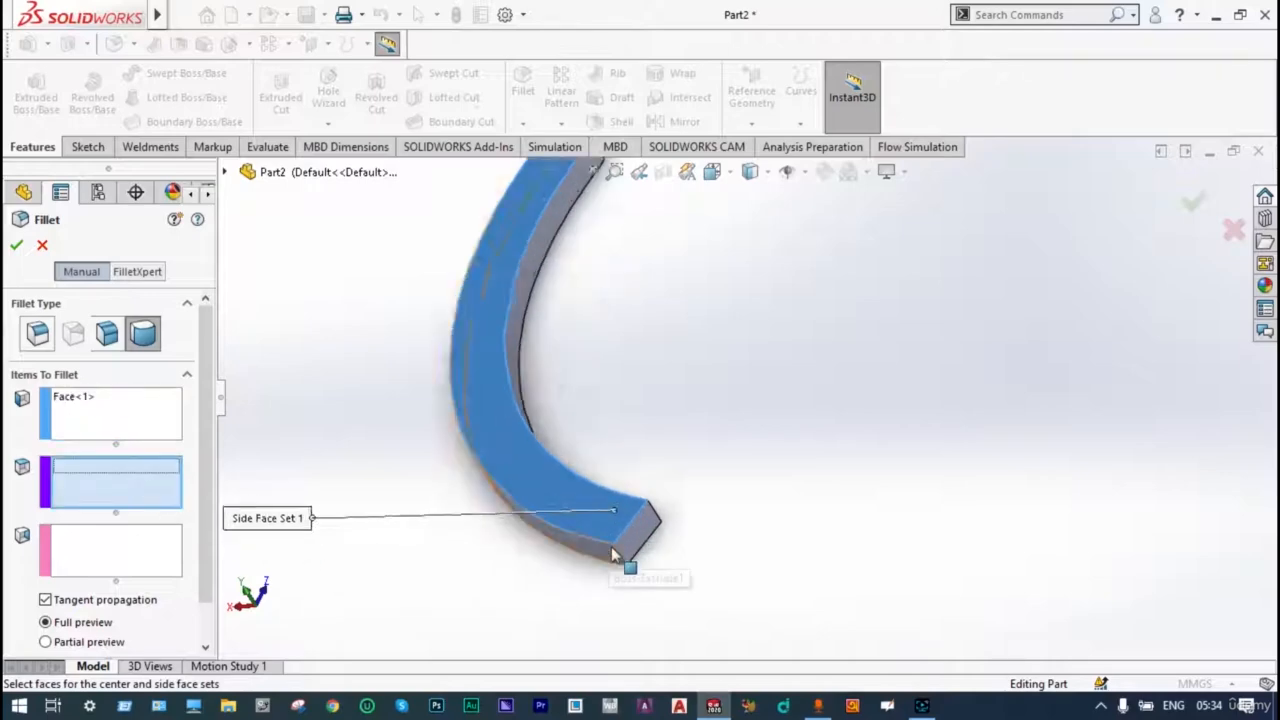
{"action": "left_click", "coordinate": [665, 520]}
{"action": "left_click", "coordinate": [158, 556]}
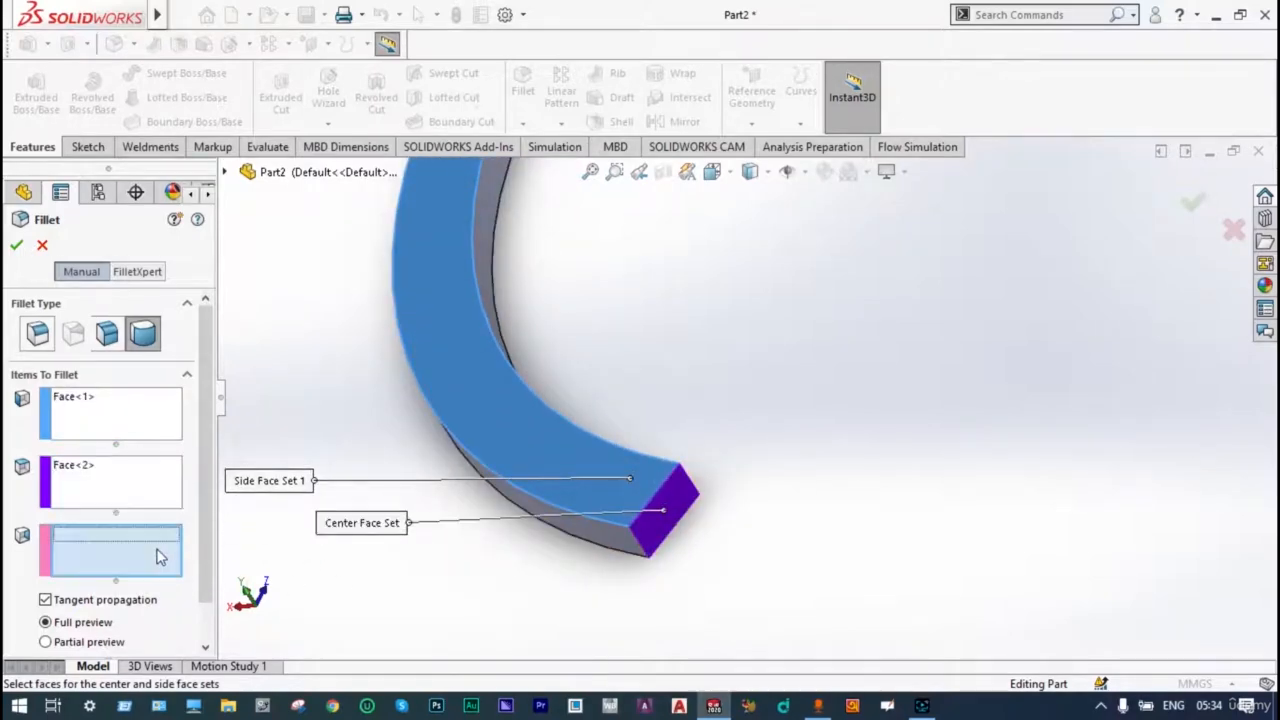
{"action": "middle_click_drag", "start_coordinate": [767, 526], "coordinate": [687, 459]}
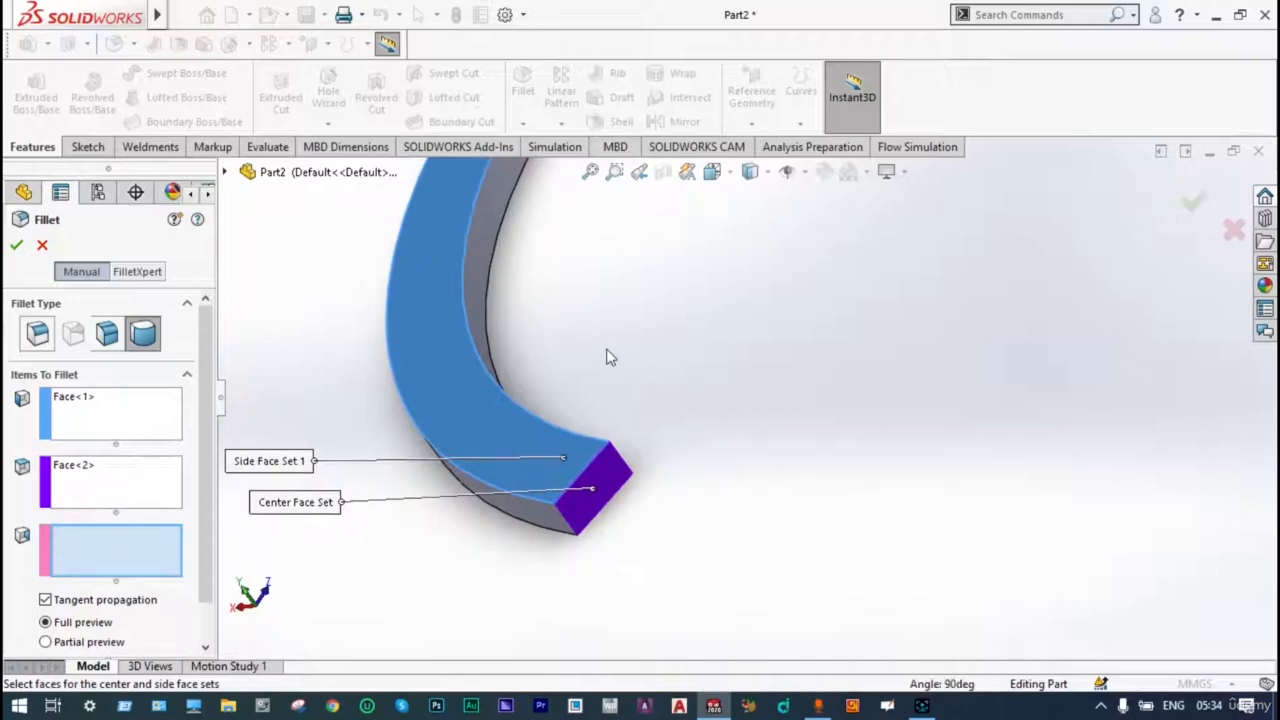
{"action": "middle_click_drag", "start_coordinate": [649, 517], "coordinate": [555, 353]}
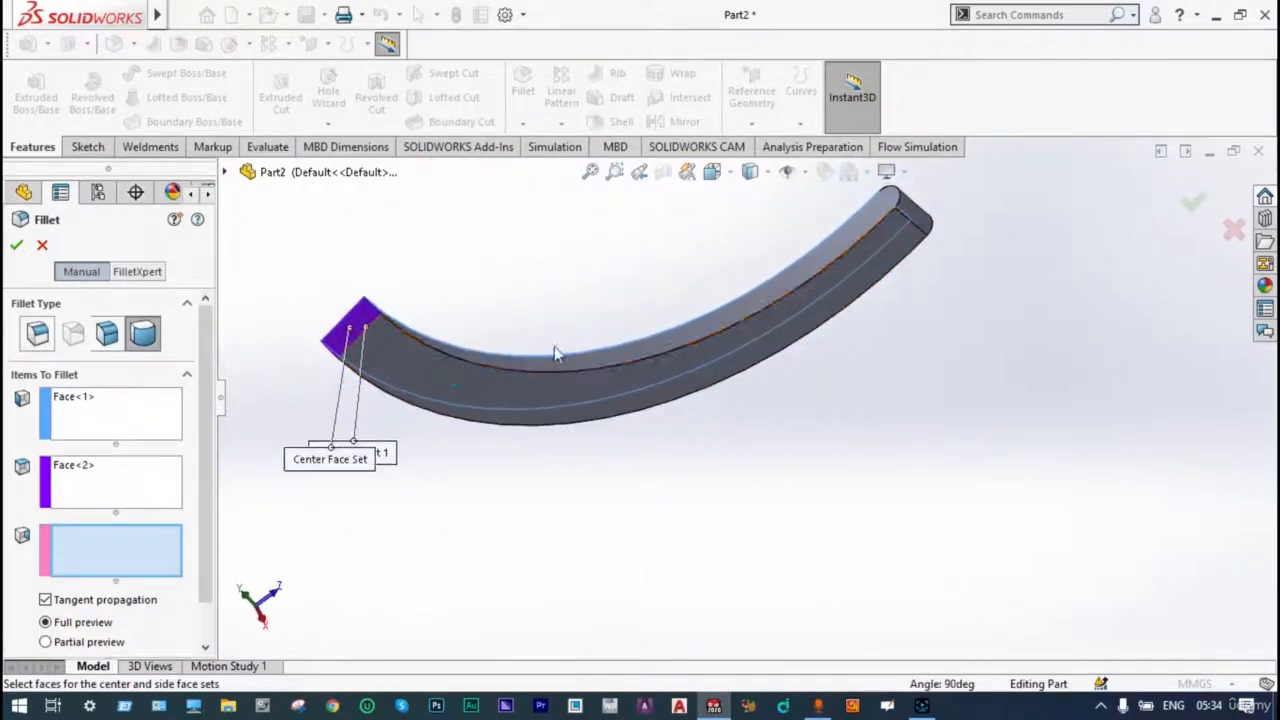
{"action": "left_click", "coordinate": [399, 368]}
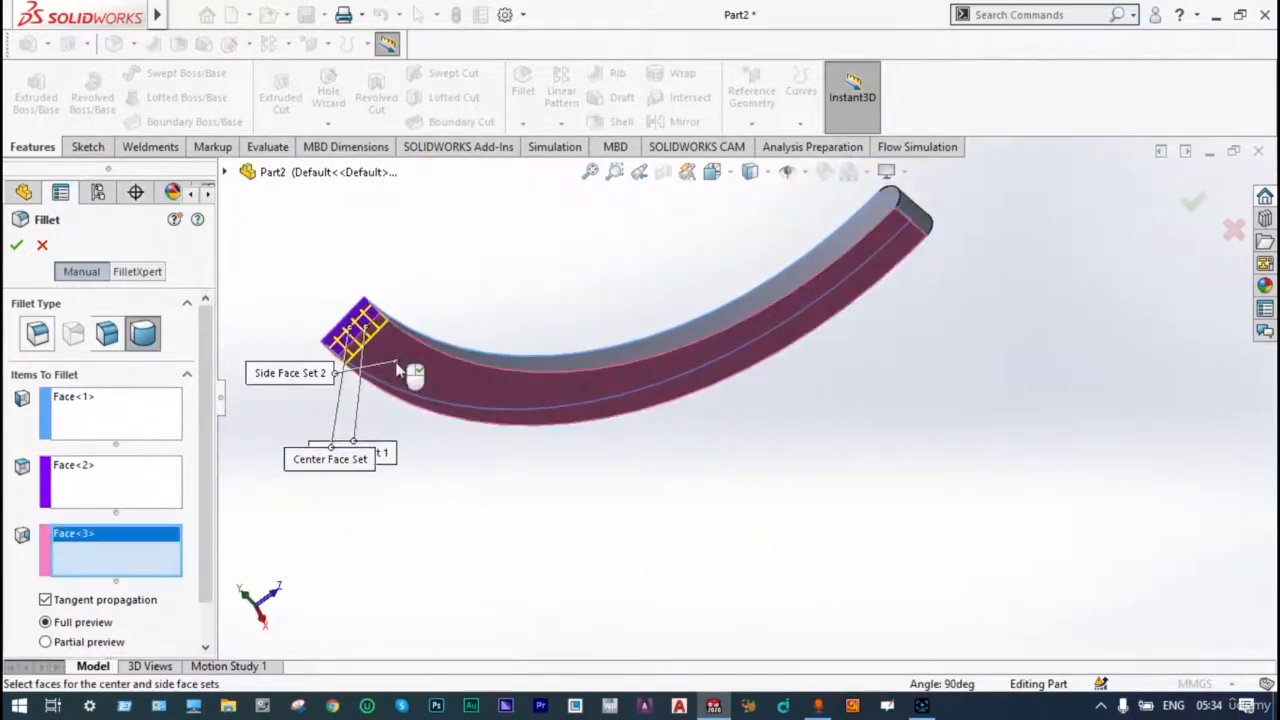
{"action": "left_click", "coordinate": [16, 249]}
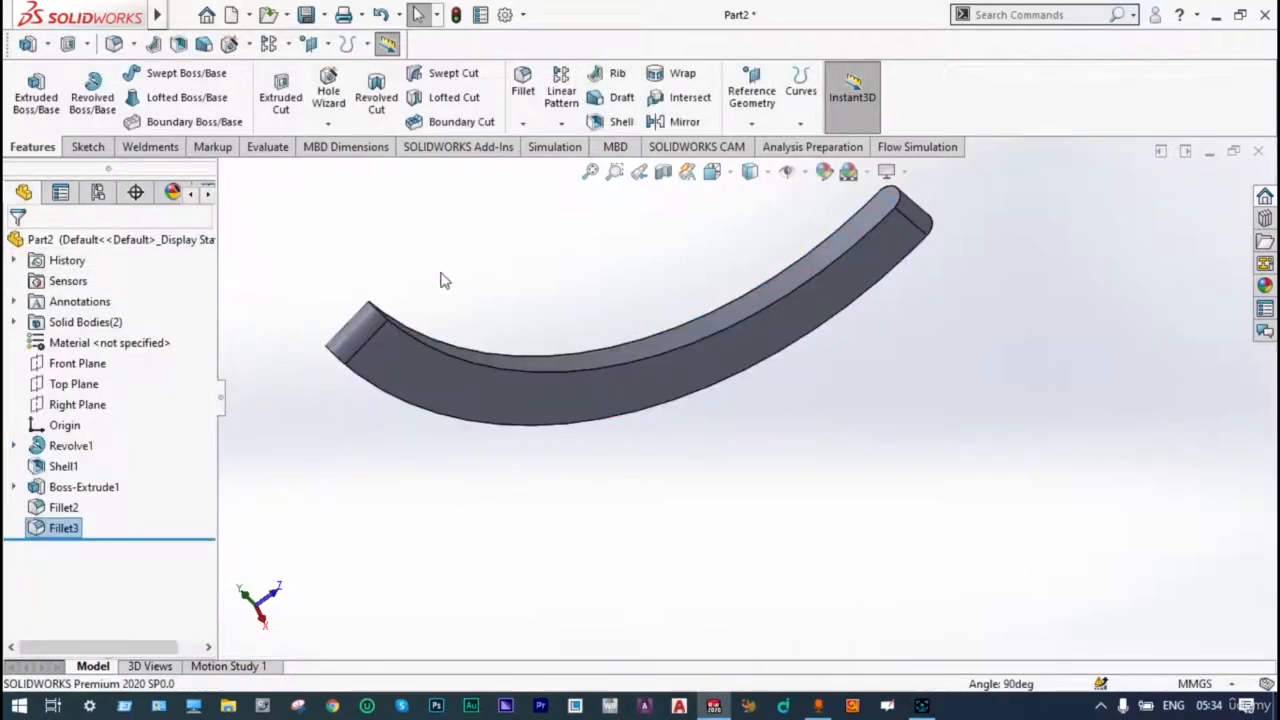
Step: Show the hidden cup body again and clear the selection
{"action": "middle_click_drag", "start_coordinate": [745, 290], "coordinate": [811, 374]}
{"action": "right_click", "coordinate": [817, 372]}
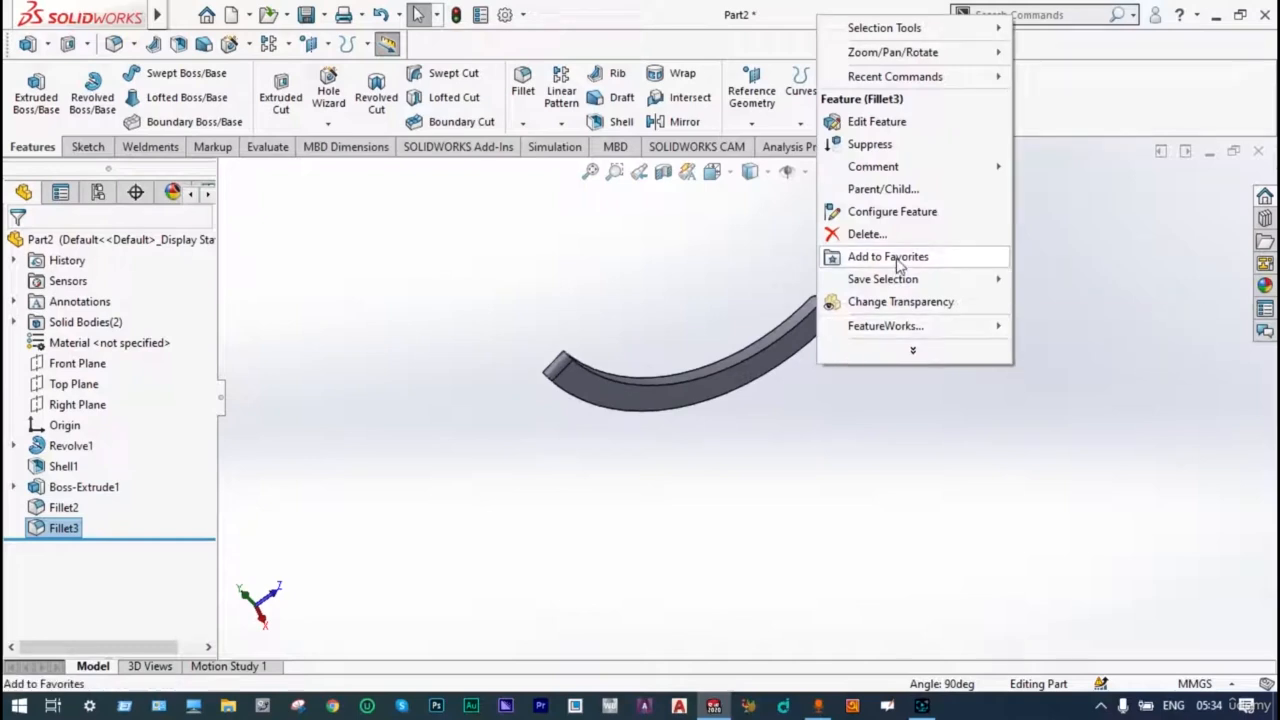
{"action": "mouse_move", "coordinate": [899, 58]}
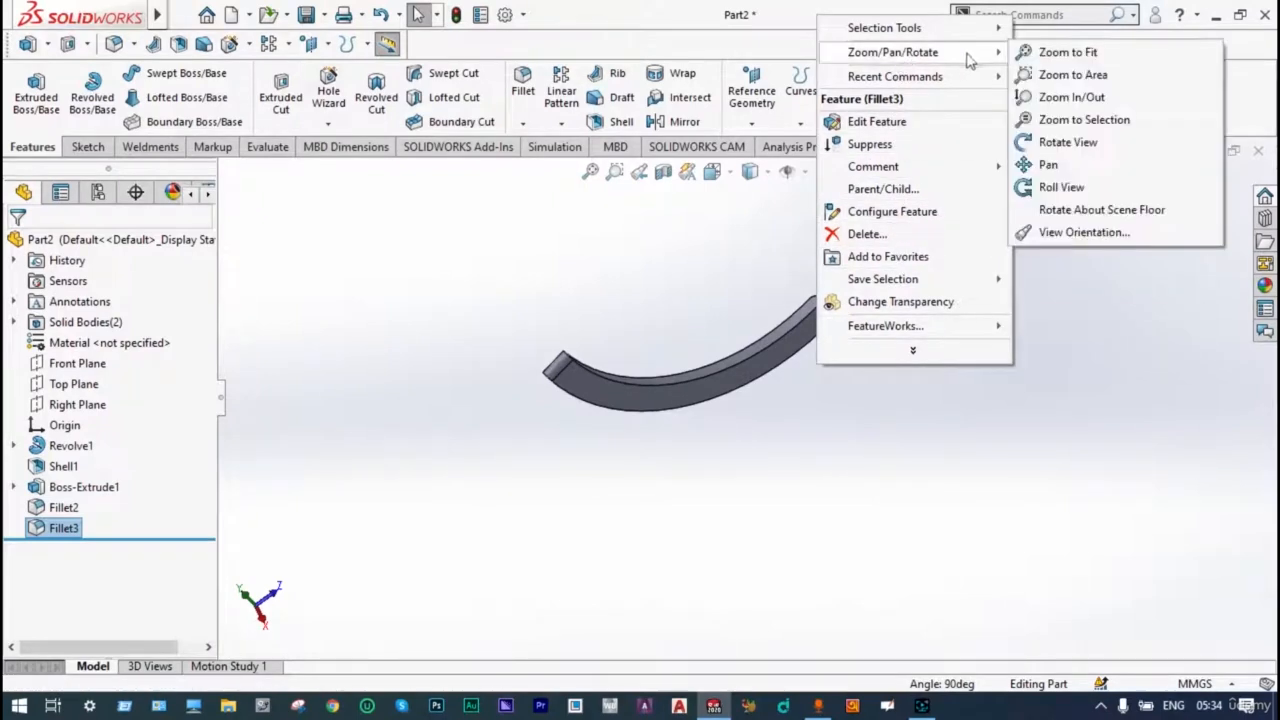
{"action": "left_click", "coordinate": [1065, 143]}
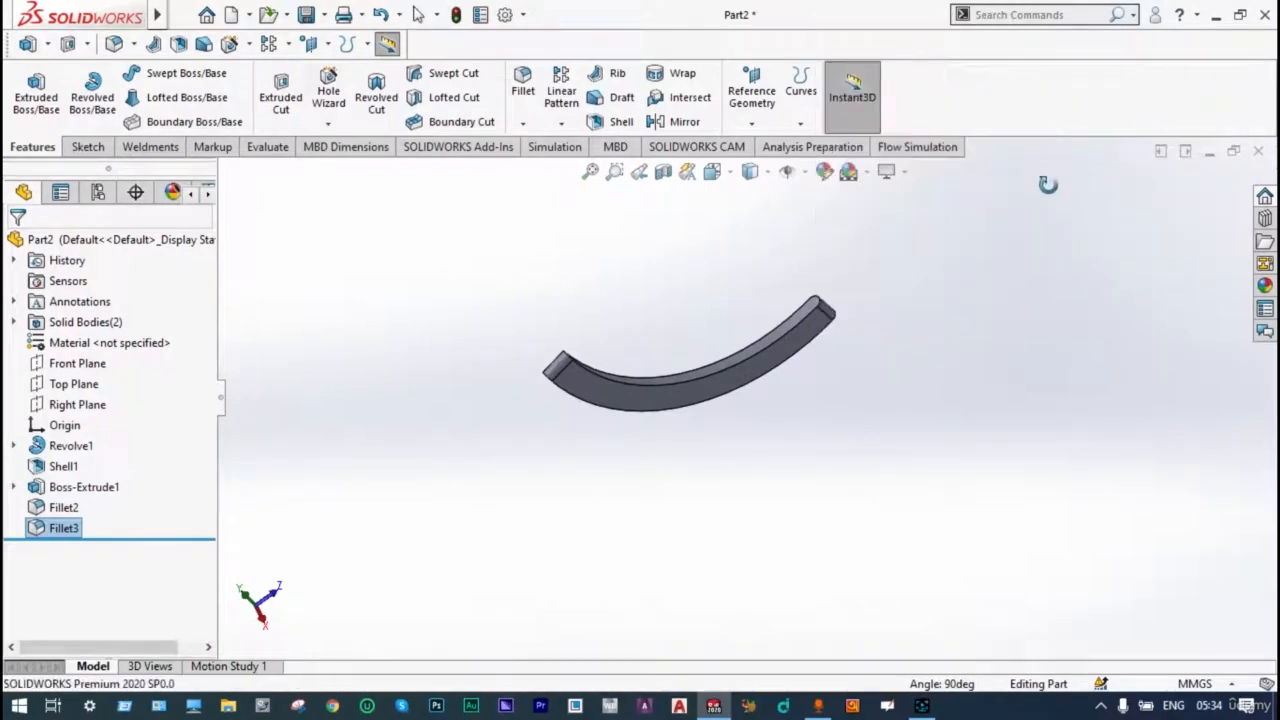
{"action": "left_click_drag", "start_coordinate": [994, 240], "coordinate": [740, 314]}
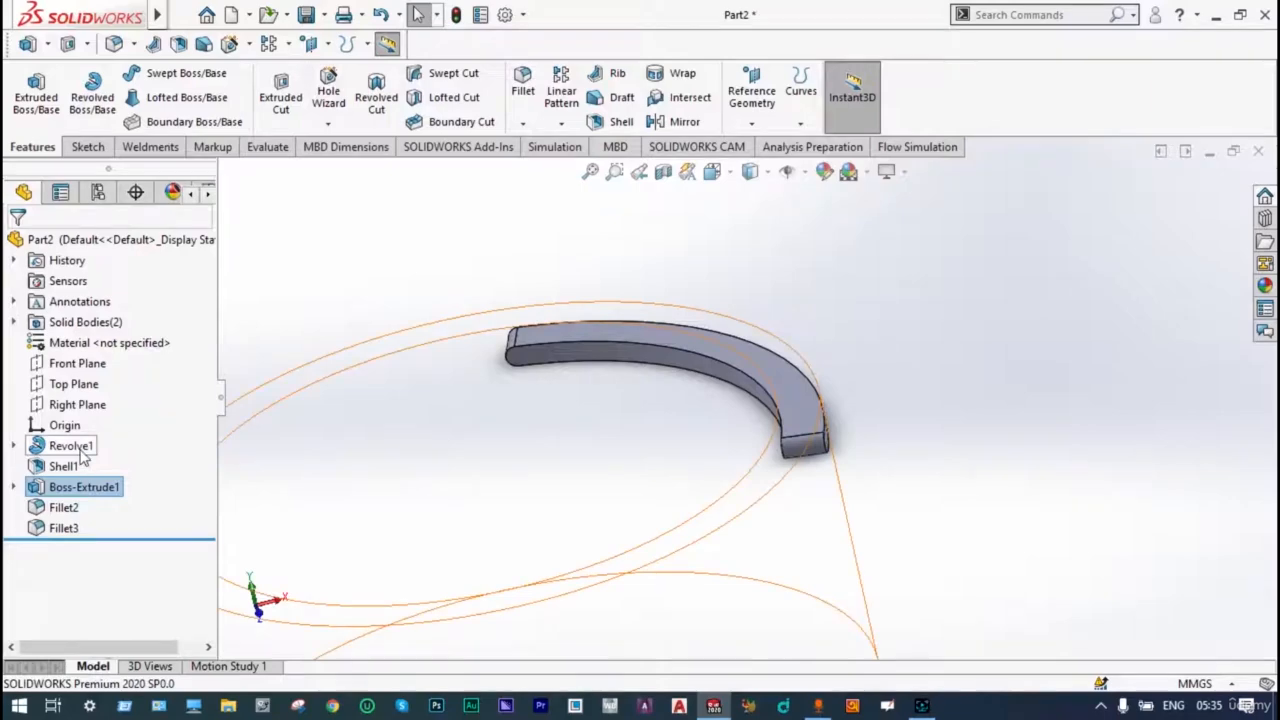
{"action": "right_click", "coordinate": [83, 455]}
{"action": "left_click", "coordinate": [97, 299]}
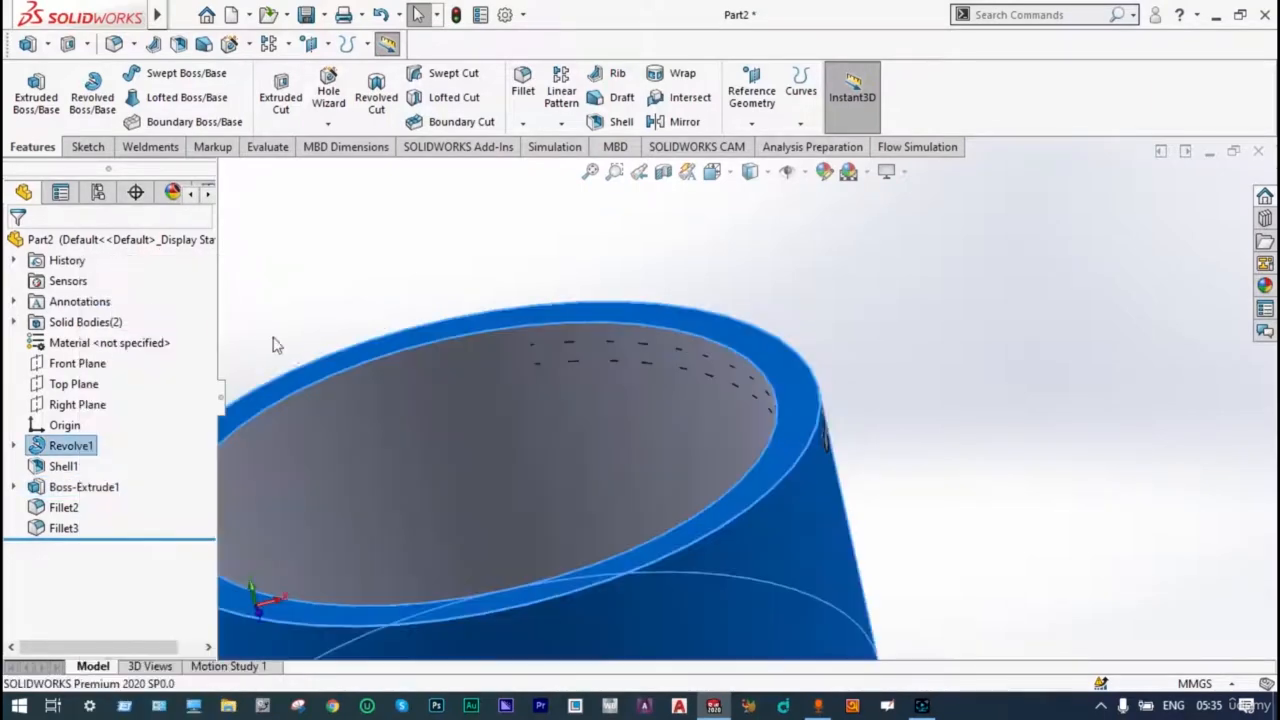
{"action": "scroll", "coordinate": [490, 432], "scroll_direction": "up", "scroll_amount": 5}
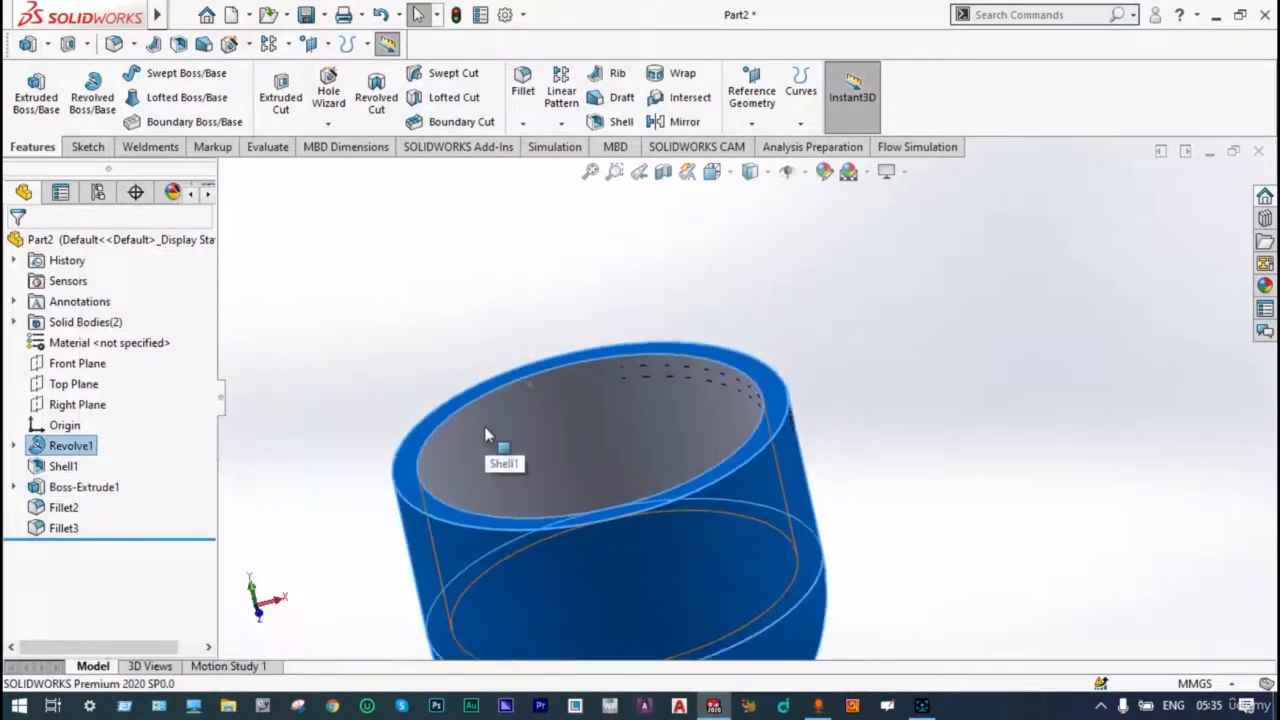
{"action": "left_click", "coordinate": [389, 402]}
{"action": "scroll", "coordinate": [705, 395], "scroll_direction": "down", "scroll_amount": 3}
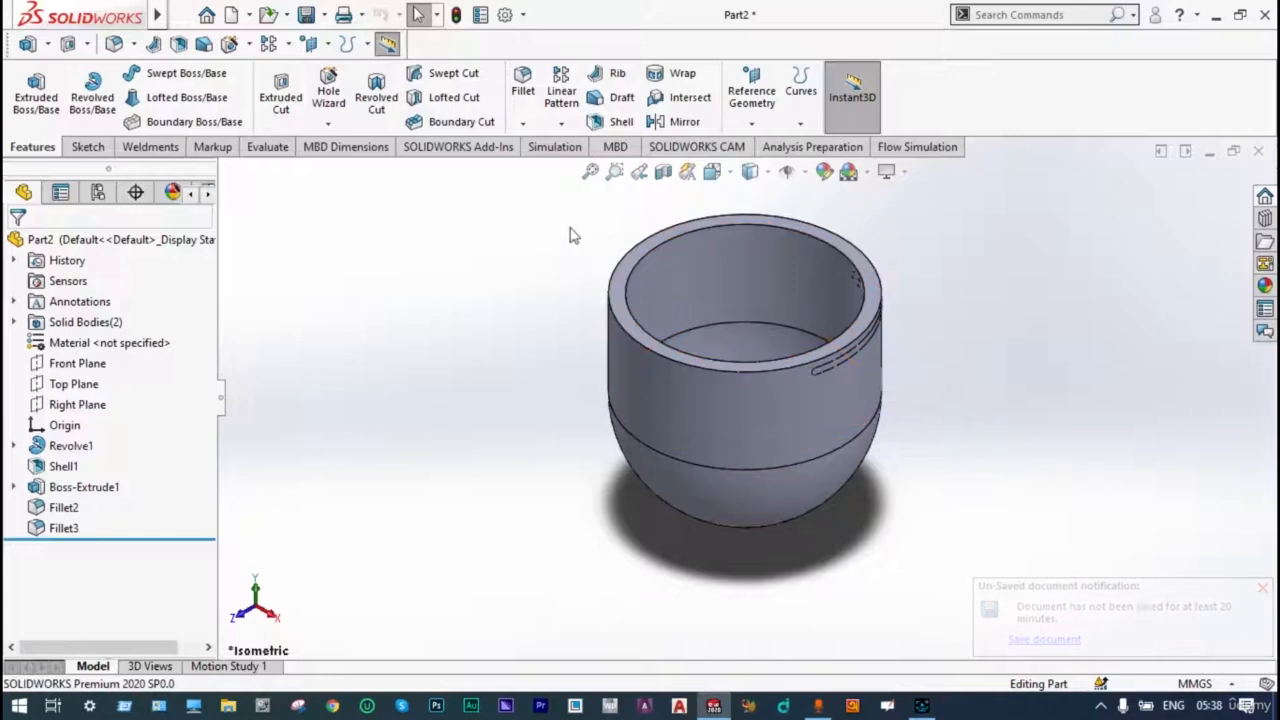
Step: Start a linear pattern with the cup revolve's Sketch1 as the Direction 1 reference
{"action": "left_click", "coordinate": [563, 95]}
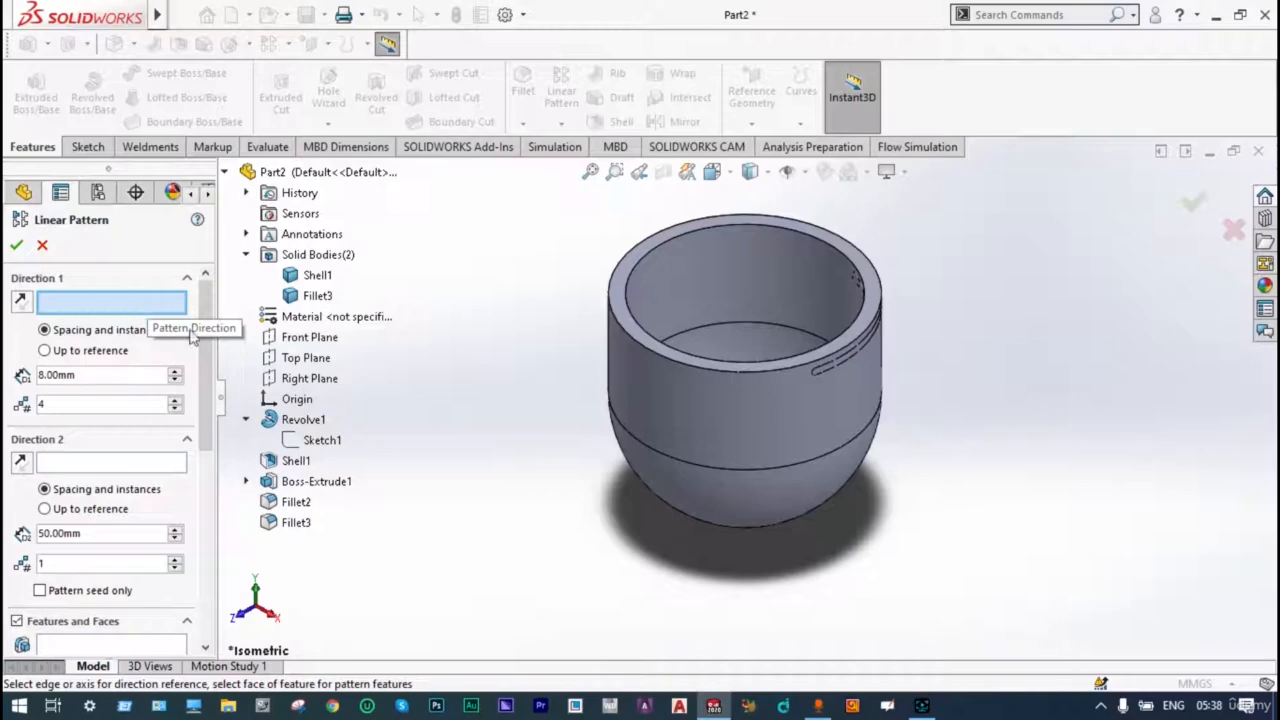
{"action": "left_click", "coordinate": [315, 441]}
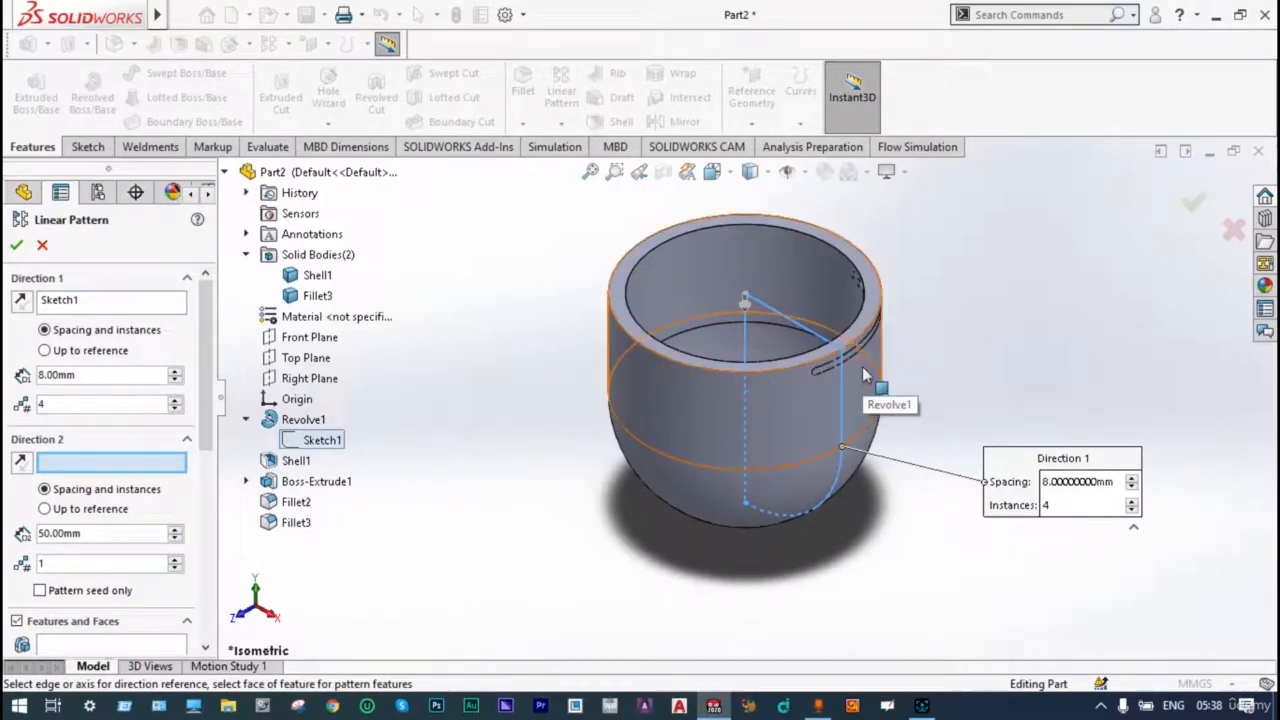
{"action": "left_click", "coordinate": [100, 301]}
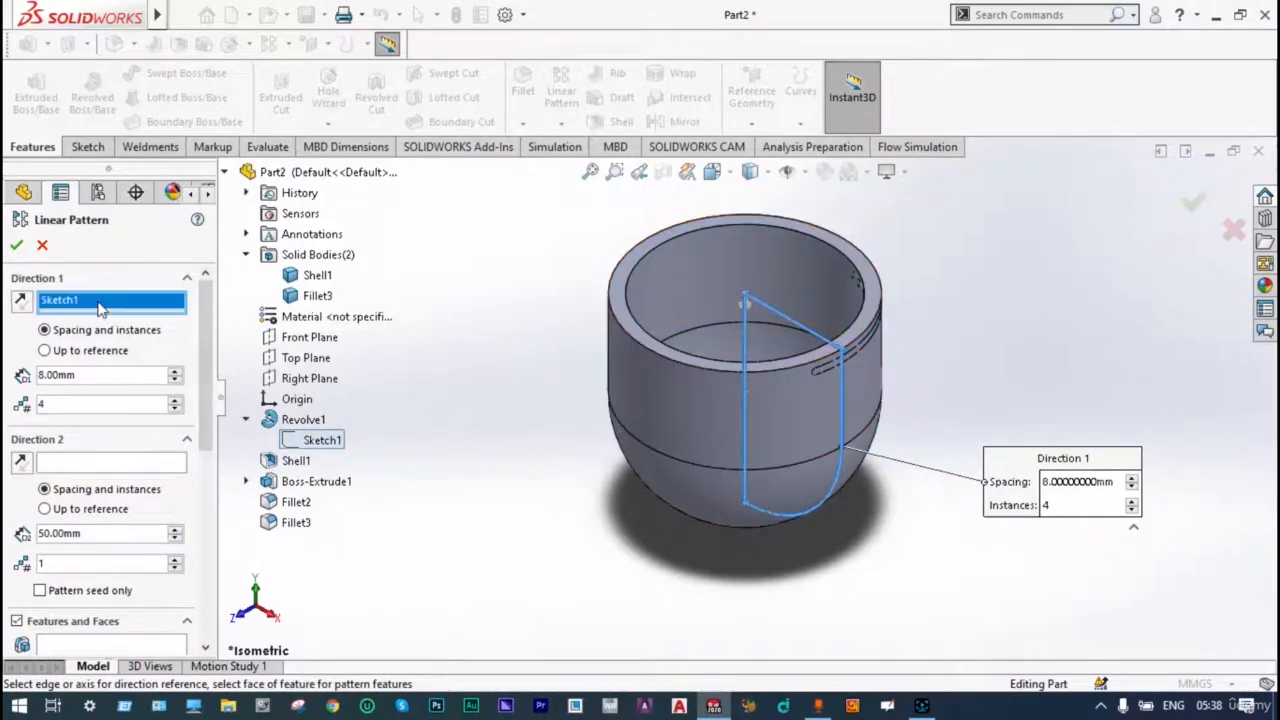
Step: Try a spacing of 5 mm for Direction 1 of the linear pattern
{"action": "left_click", "coordinate": [44, 375]}
{"action": "key", "text": "BackSpace"}
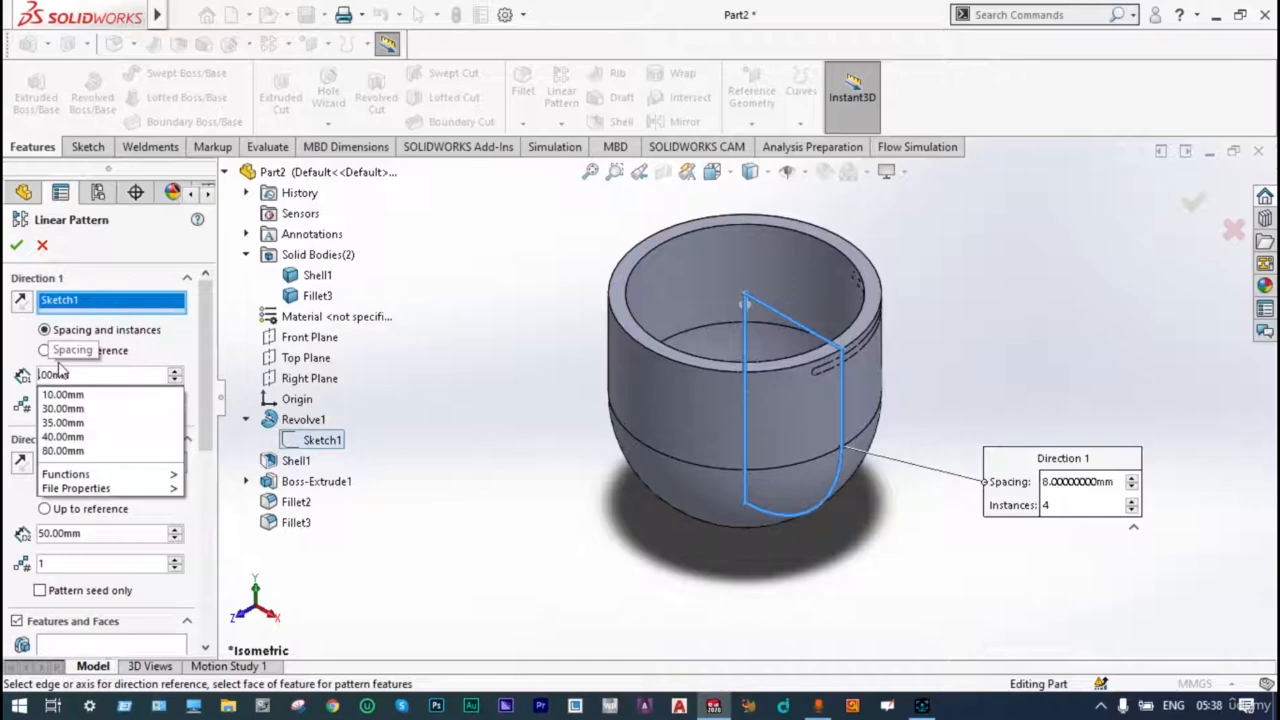
{"action": "type", "text": "5"}
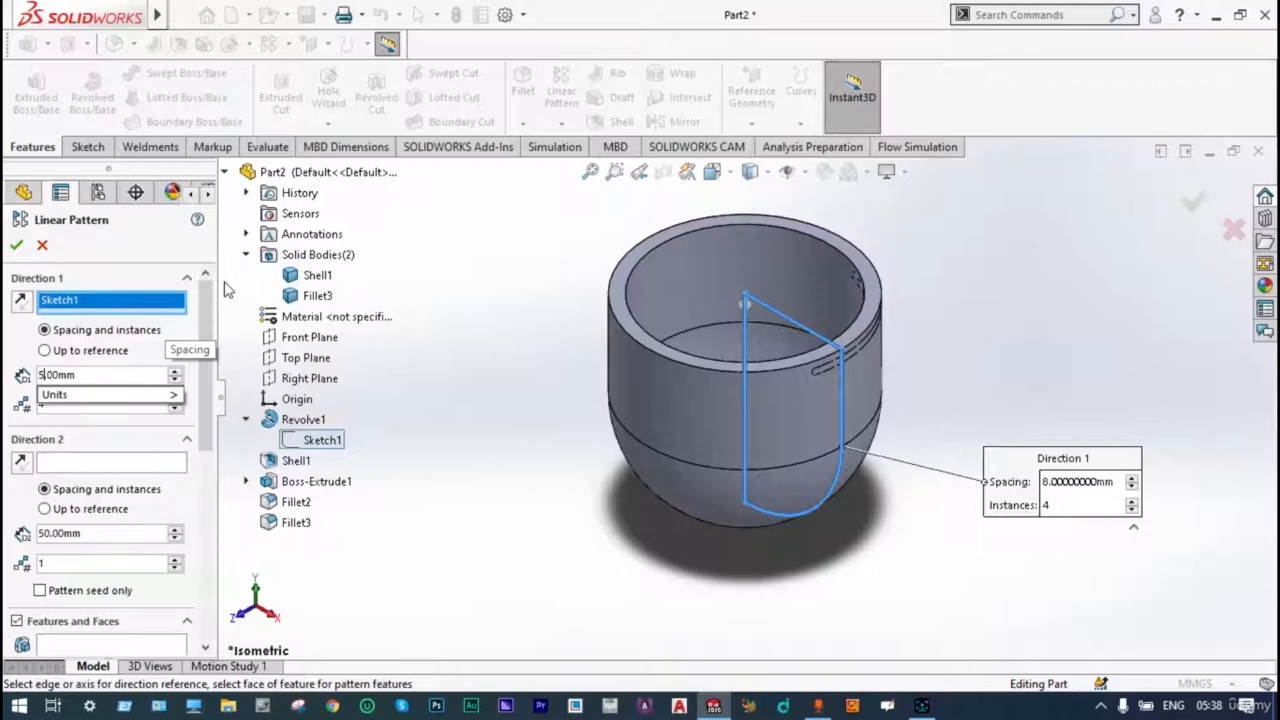
{"action": "key", "text": "Return"}
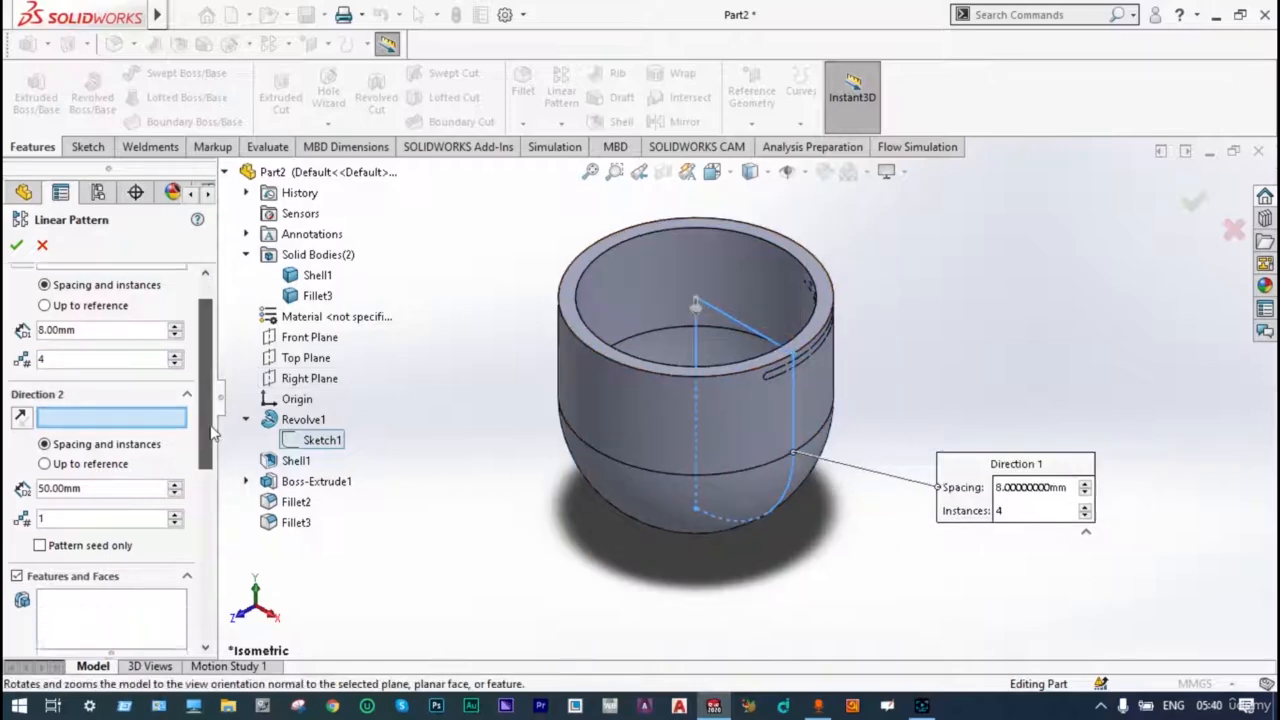
Step: Switch the linear pattern to pattern bodies and select the Fillet3 ring-segment body
{"action": "left_click_drag", "start_coordinate": [211, 432], "coordinate": [213, 520]}
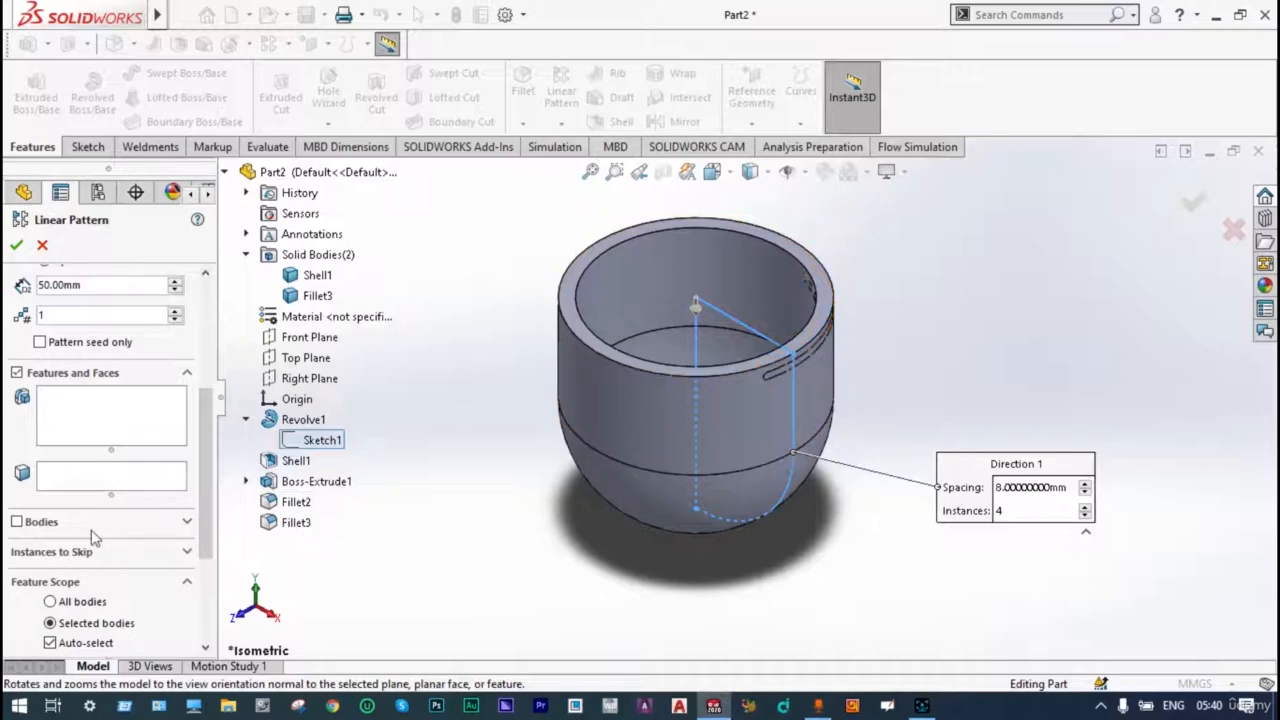
{"action": "left_click", "coordinate": [16, 523]}
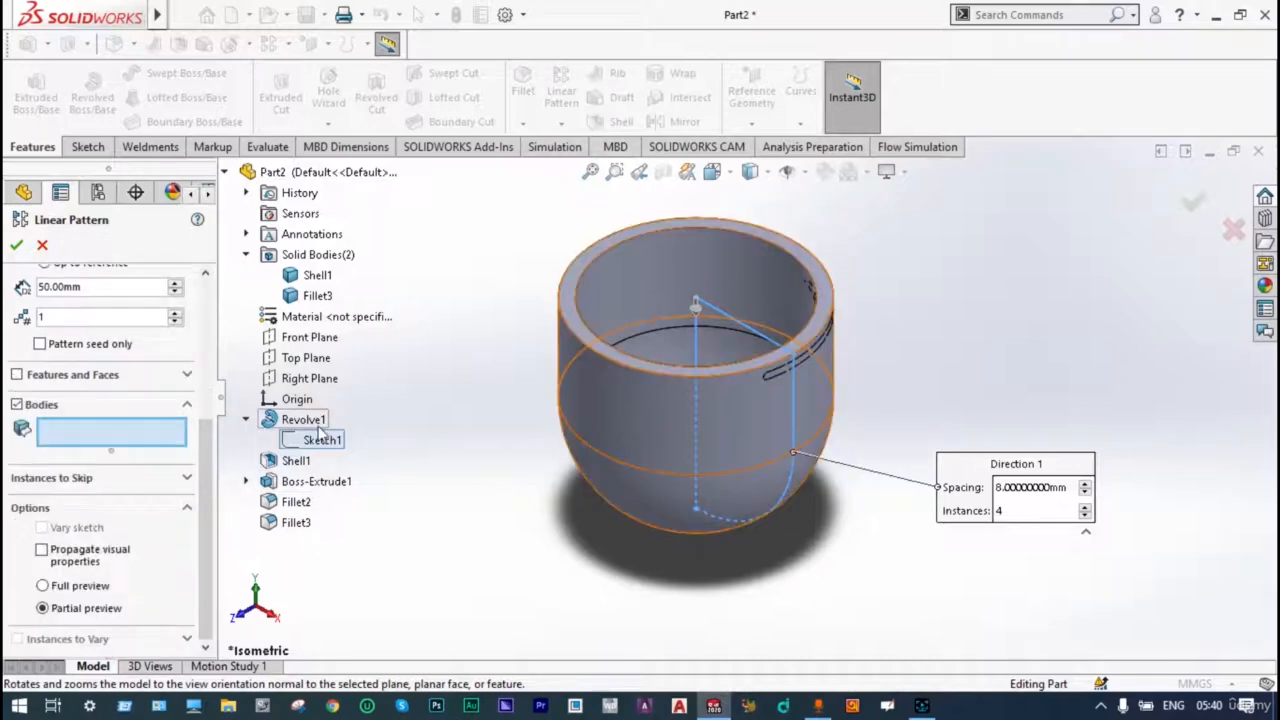
{"action": "left_click", "coordinate": [318, 297]}
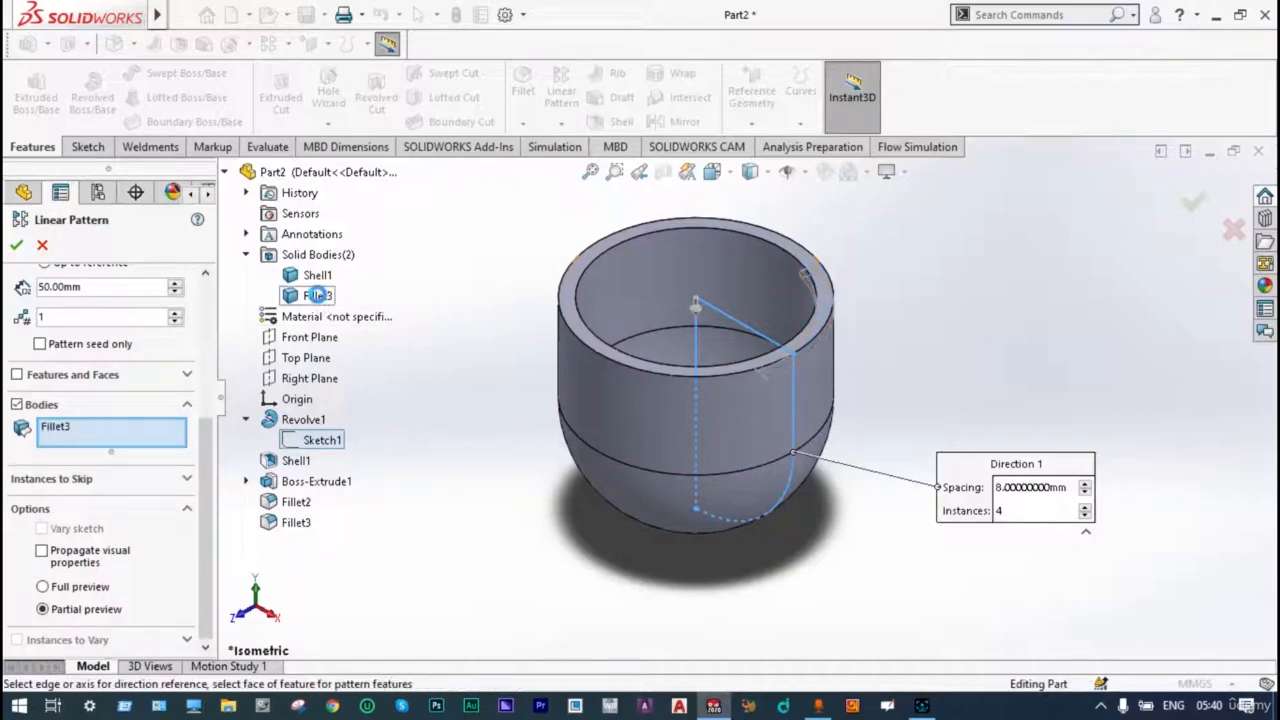
Step: Set Direction 1 of the linear pattern to 5 instances with a spacing of 6 mm
{"action": "left_click", "coordinate": [712, 172]}
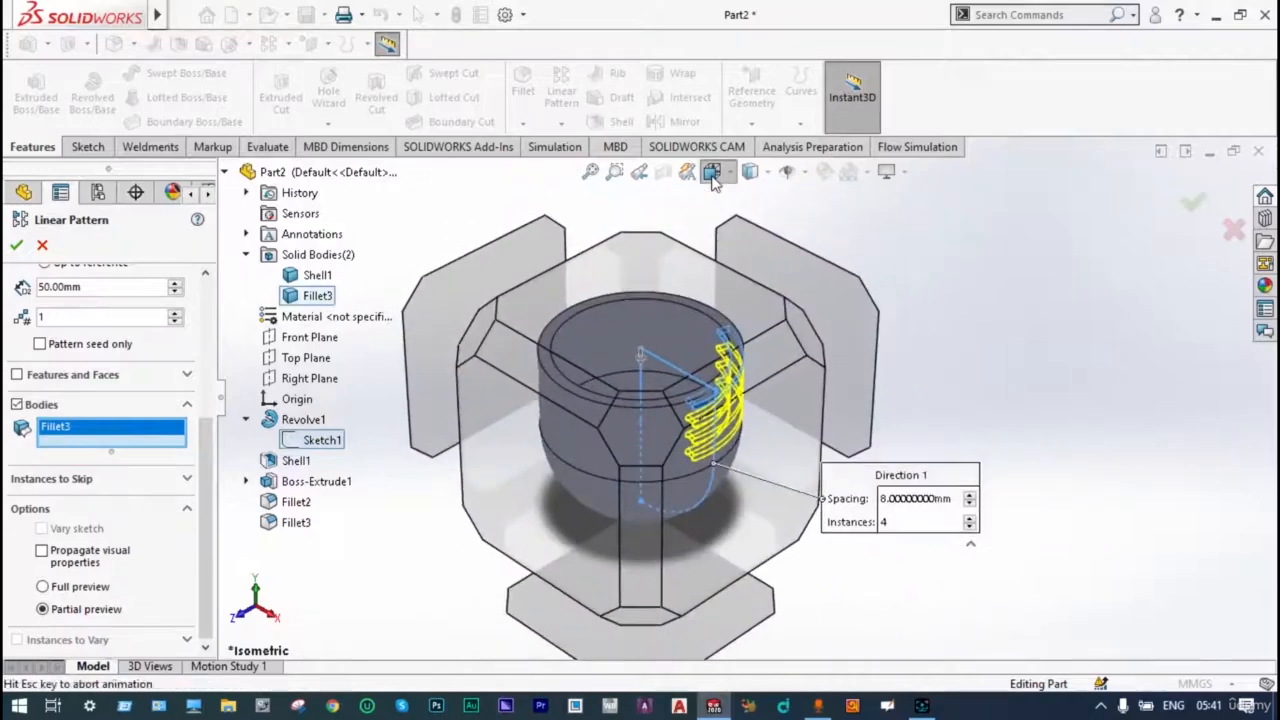
{"action": "left_click", "coordinate": [738, 250]}
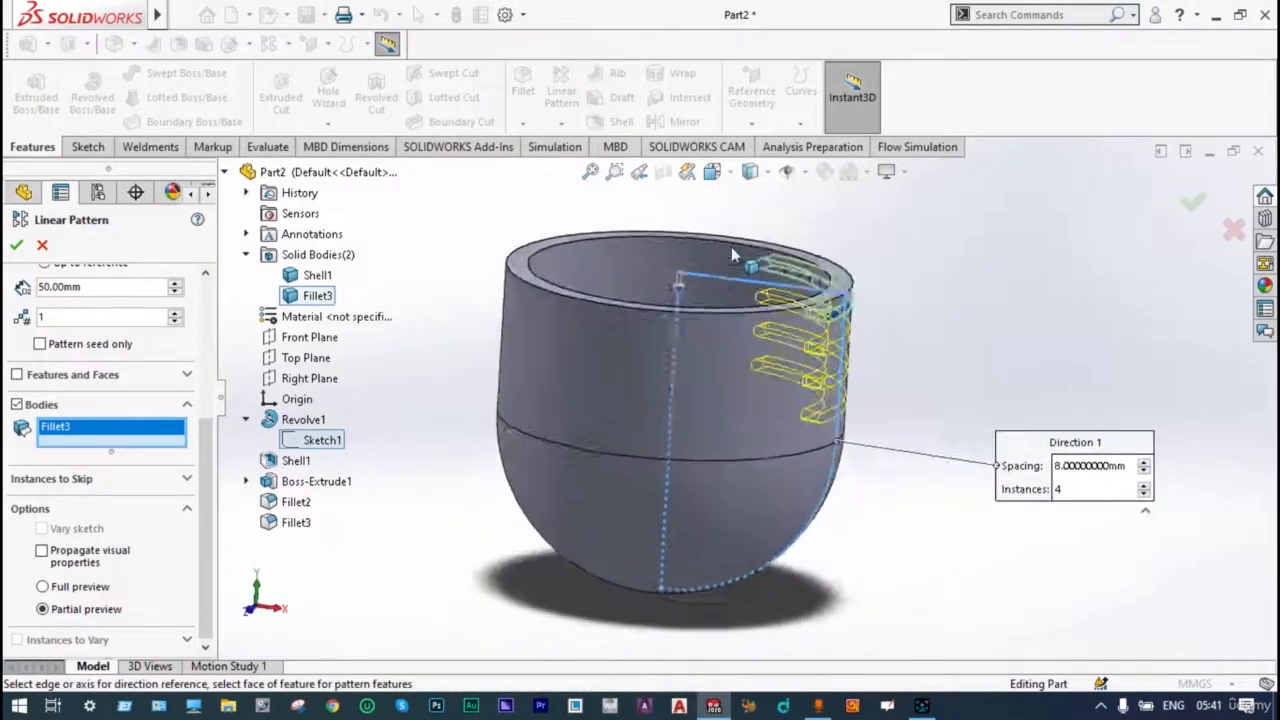
{"action": "scroll", "coordinate": [197, 418], "scroll_direction": "up", "scroll_amount": 3}
{"action": "left_click", "coordinate": [176, 403]}
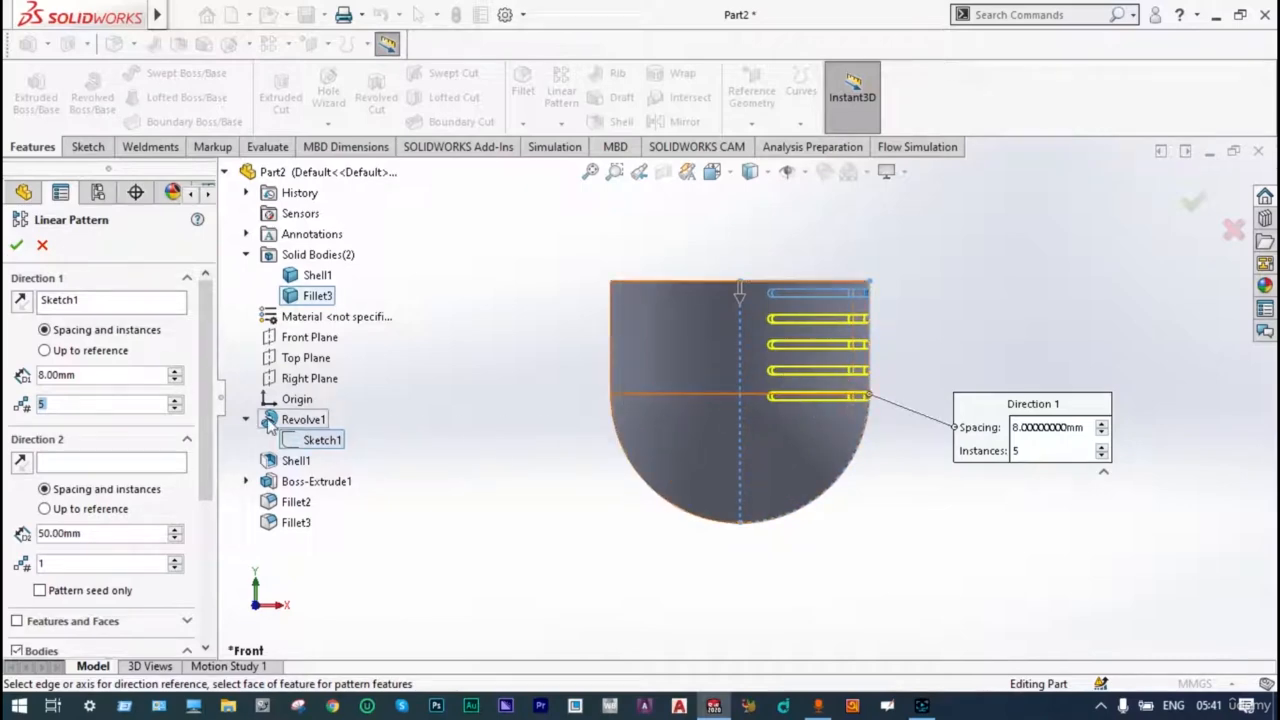
{"action": "left_click", "coordinate": [45, 376]}
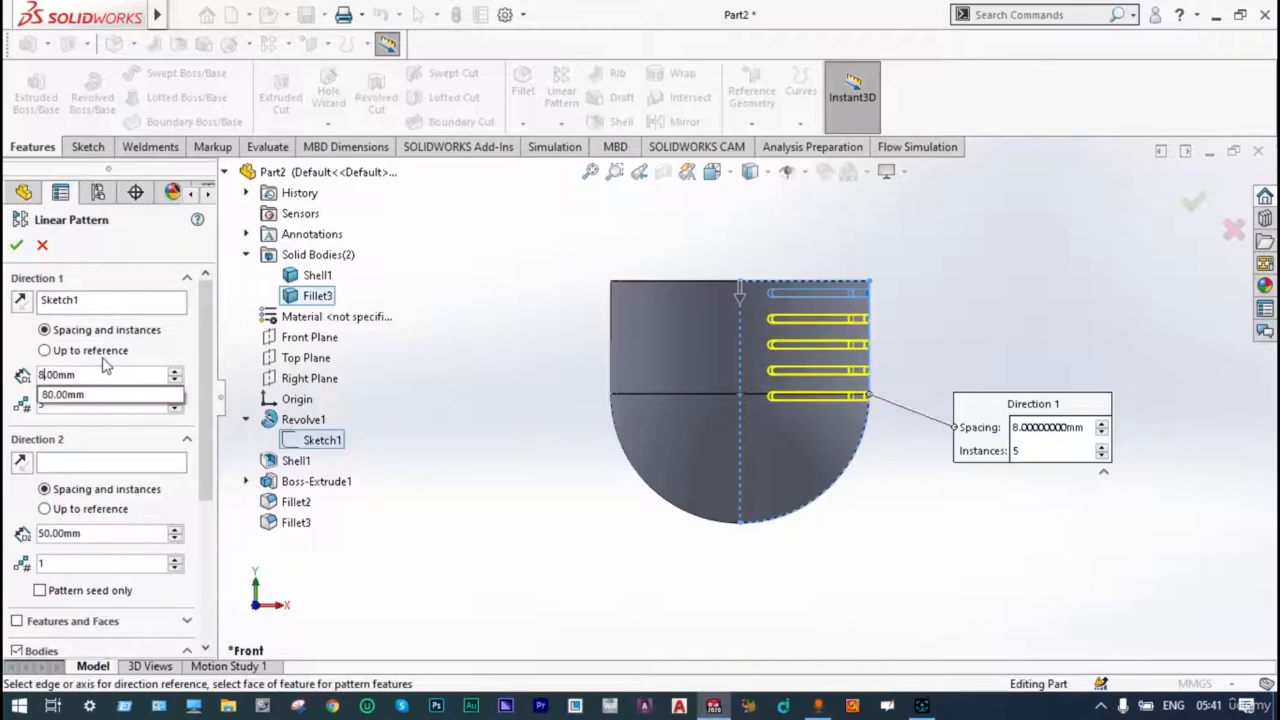
{"action": "key", "text": "BackSpace"}
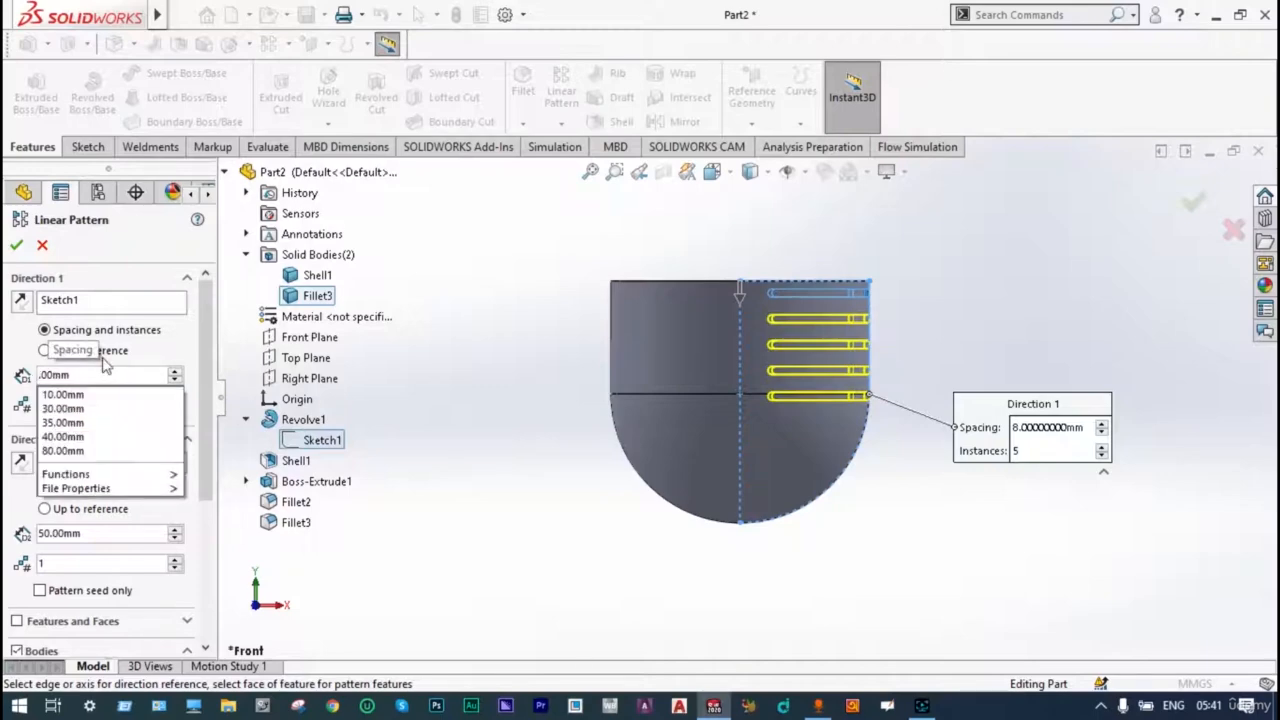
{"action": "type", "text": "6"}
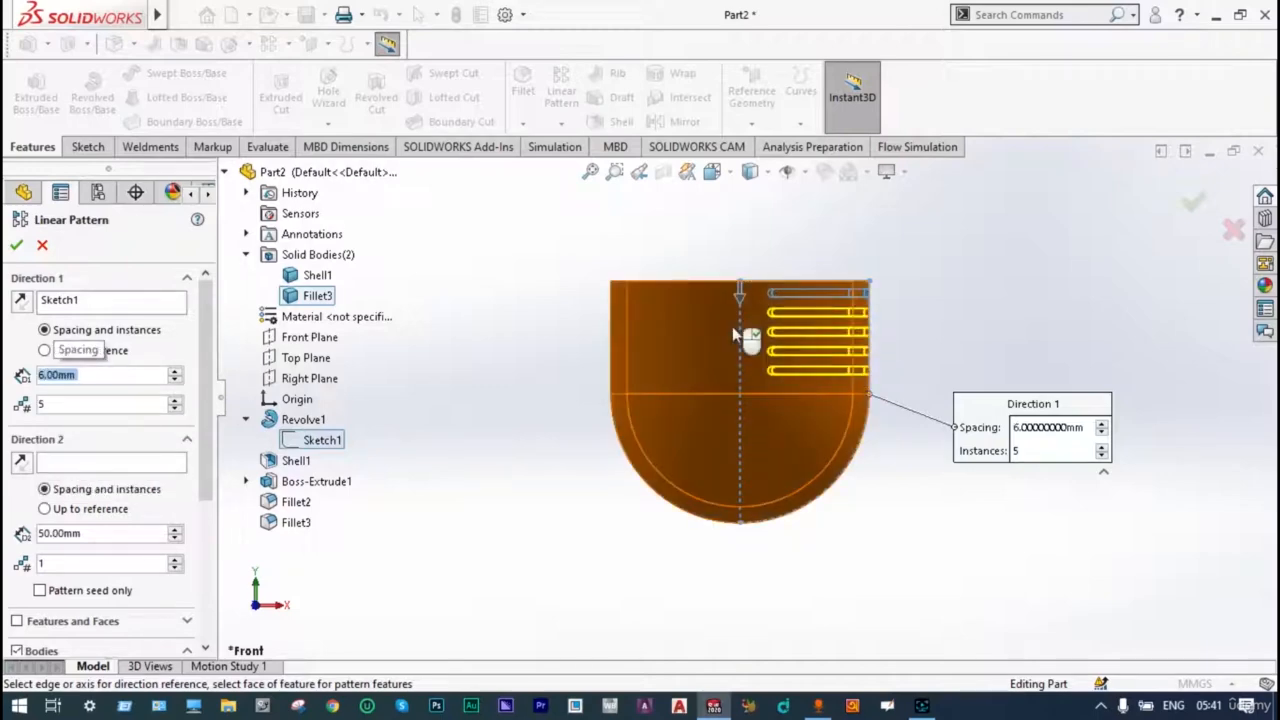
Step: Increase the Direction 1 instances to 6 and complete the linear pattern of the ring-segment body
{"action": "left_click", "coordinate": [176, 401]}
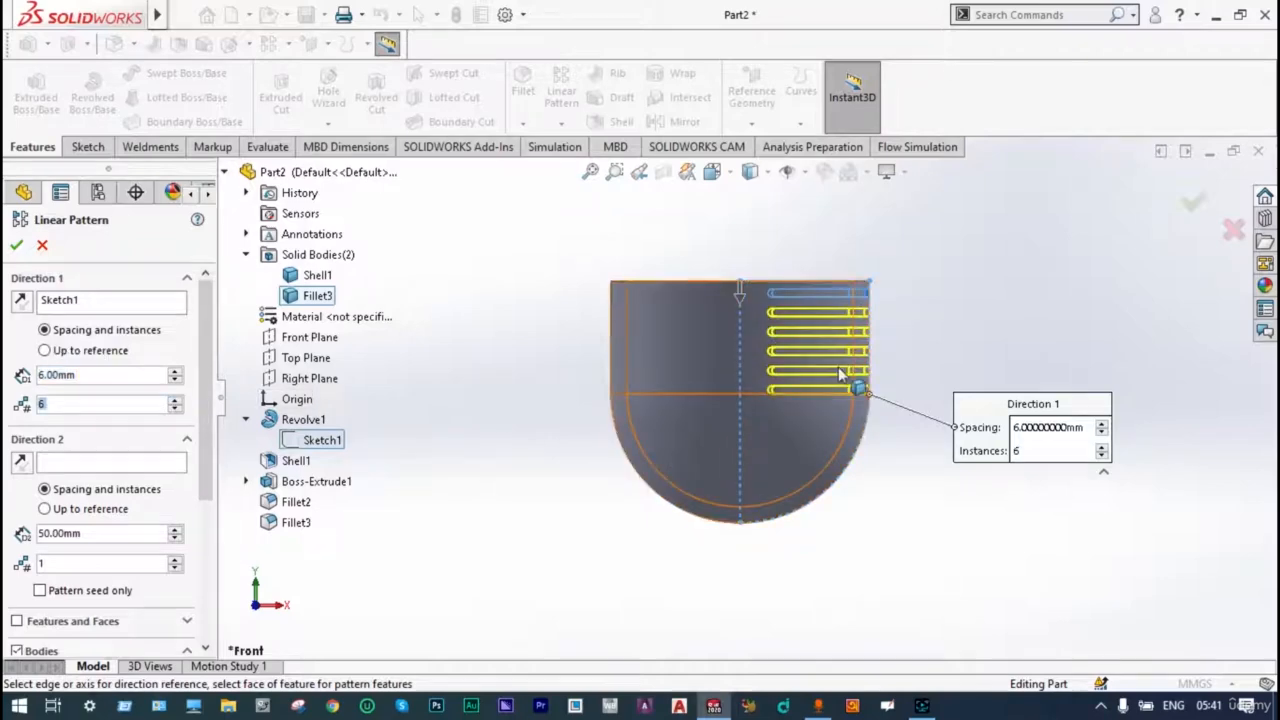
{"action": "scroll", "coordinate": [840, 378], "scroll_direction": "down", "scroll_amount": 5}
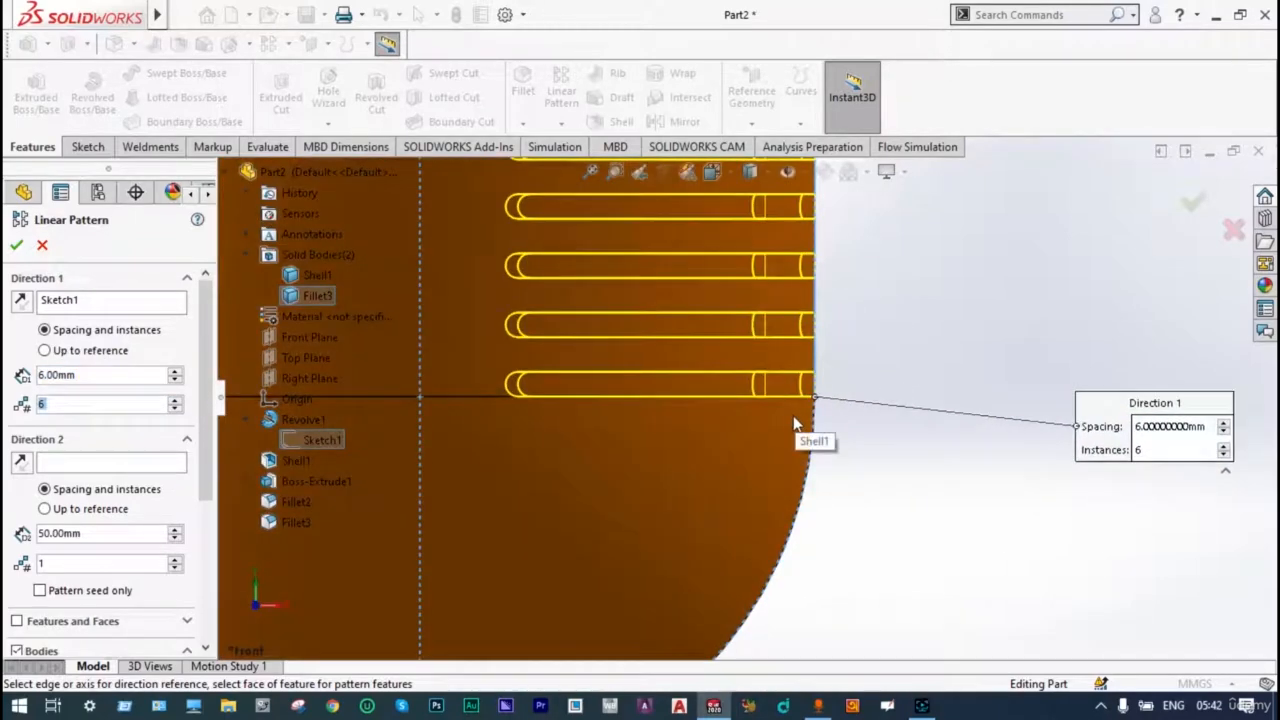
{"action": "scroll", "coordinate": [794, 420], "scroll_direction": "up", "scroll_amount": 5}
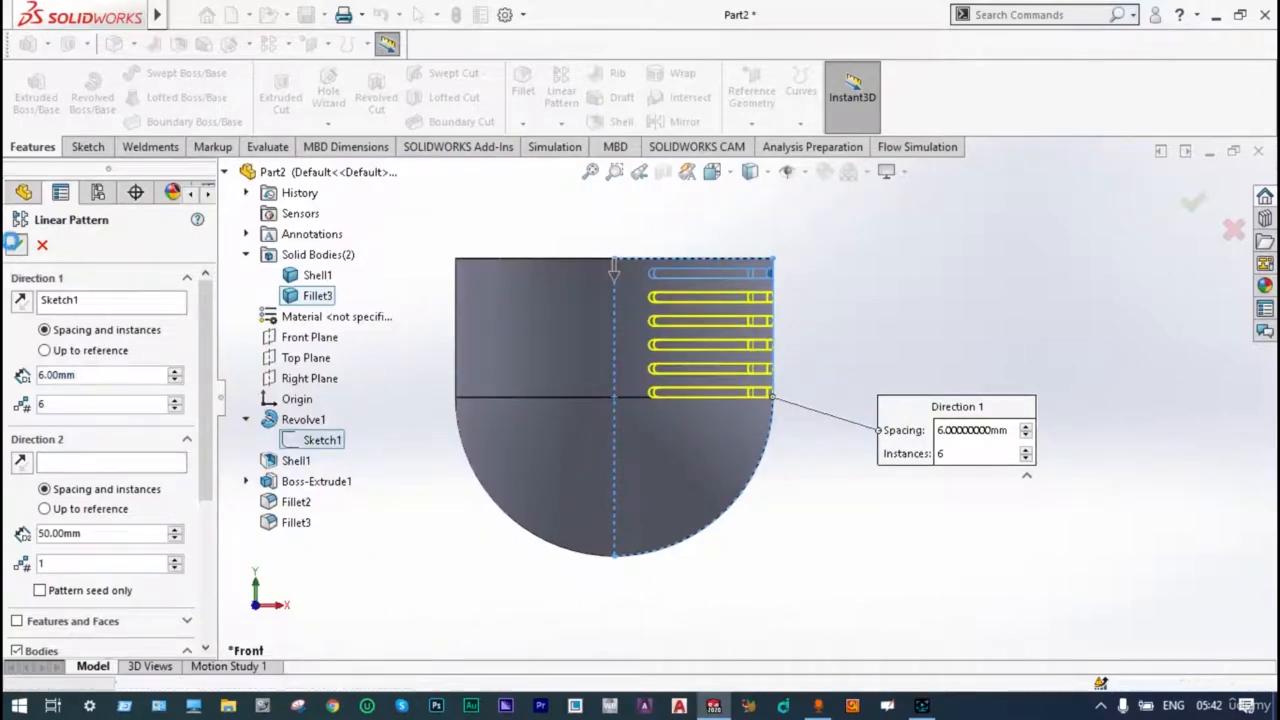
{"action": "left_click", "coordinate": [16, 245]}
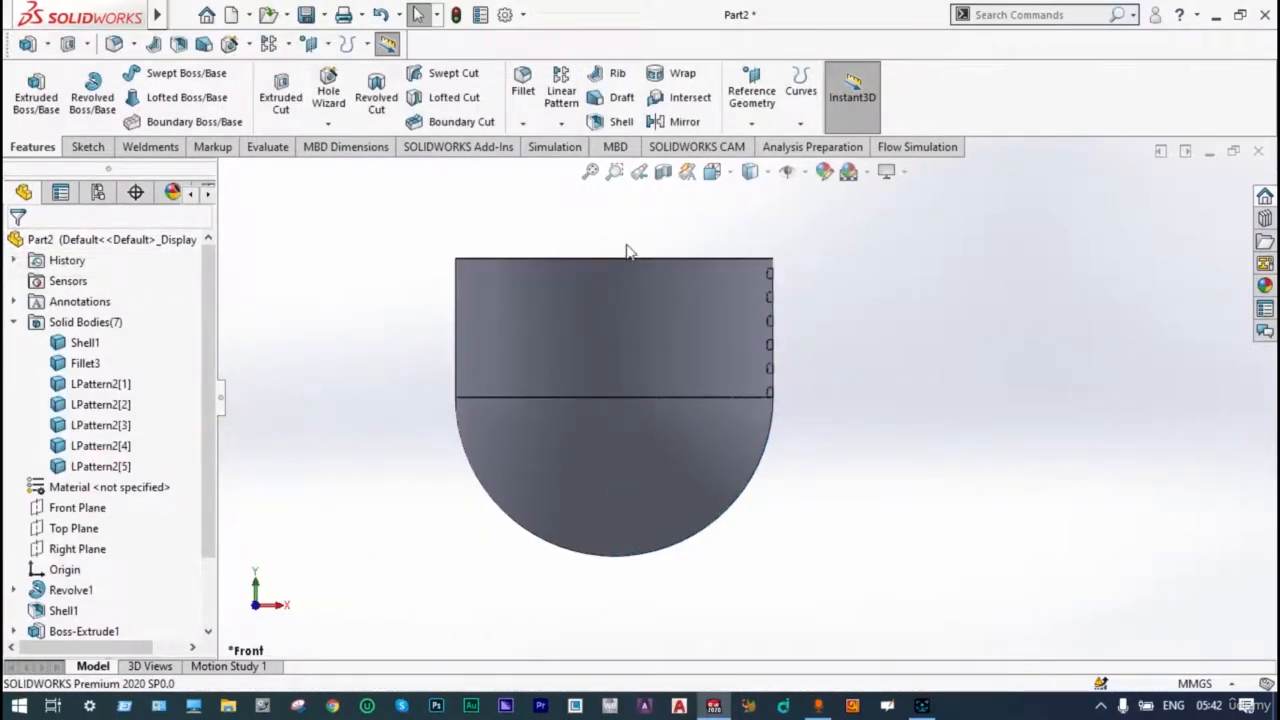
Step: Start a circular pattern with the cup's outer cylindrical face as the Direction 1 reference
{"action": "scroll", "coordinate": [626, 245], "scroll_direction": "up", "scroll_amount": 3}
{"action": "middle_click_drag", "start_coordinate": [626, 252], "coordinate": [658, 390]}
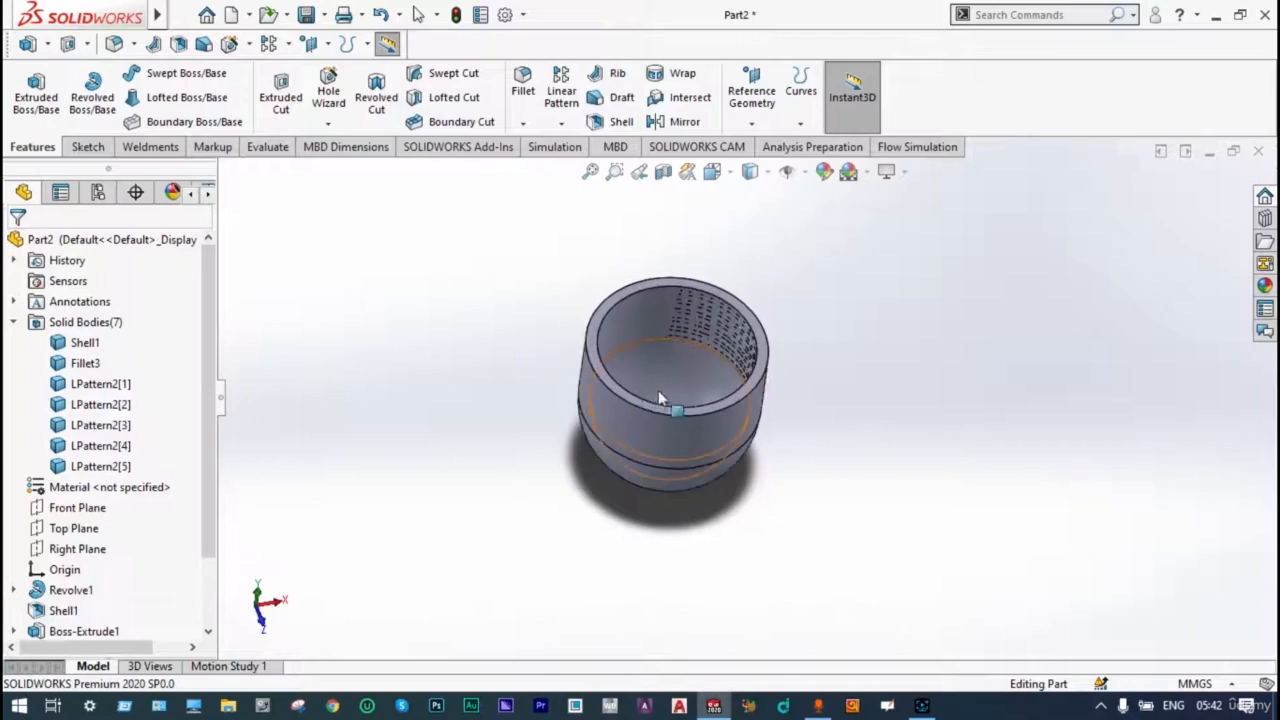
{"action": "scroll", "coordinate": [784, 364], "scroll_direction": "down", "scroll_amount": 2}
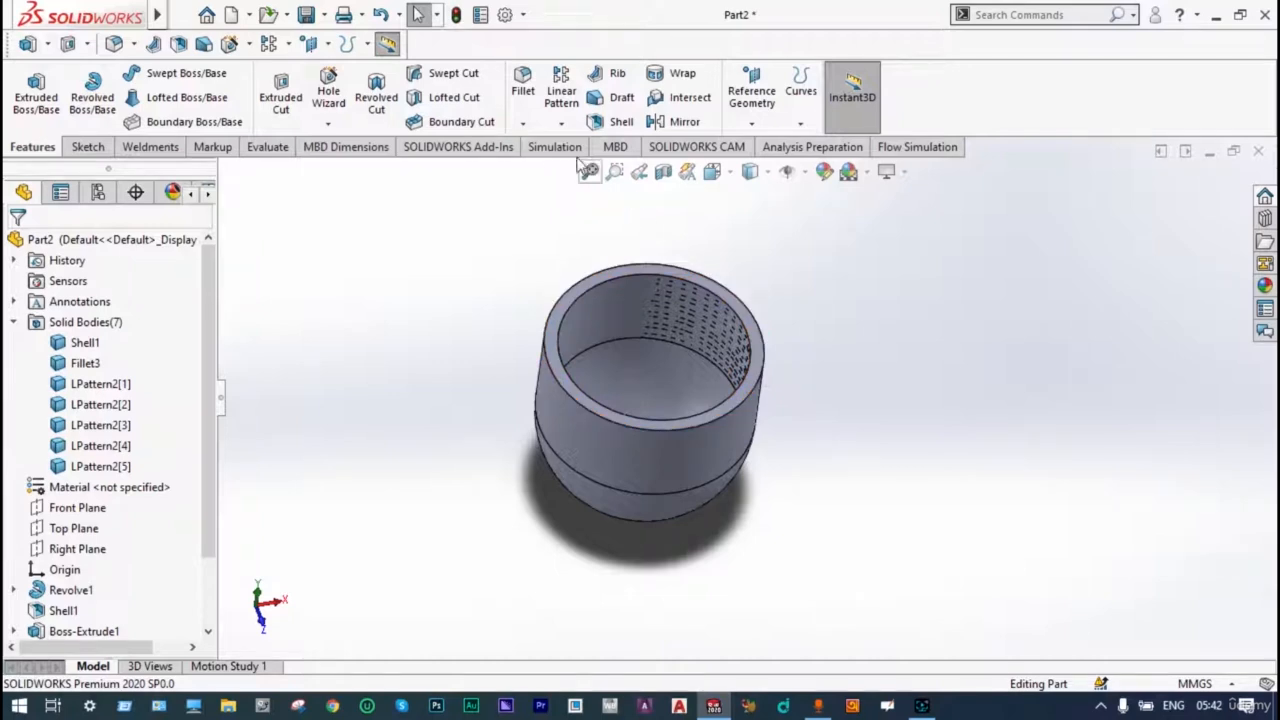
{"action": "left_click", "coordinate": [561, 124]}
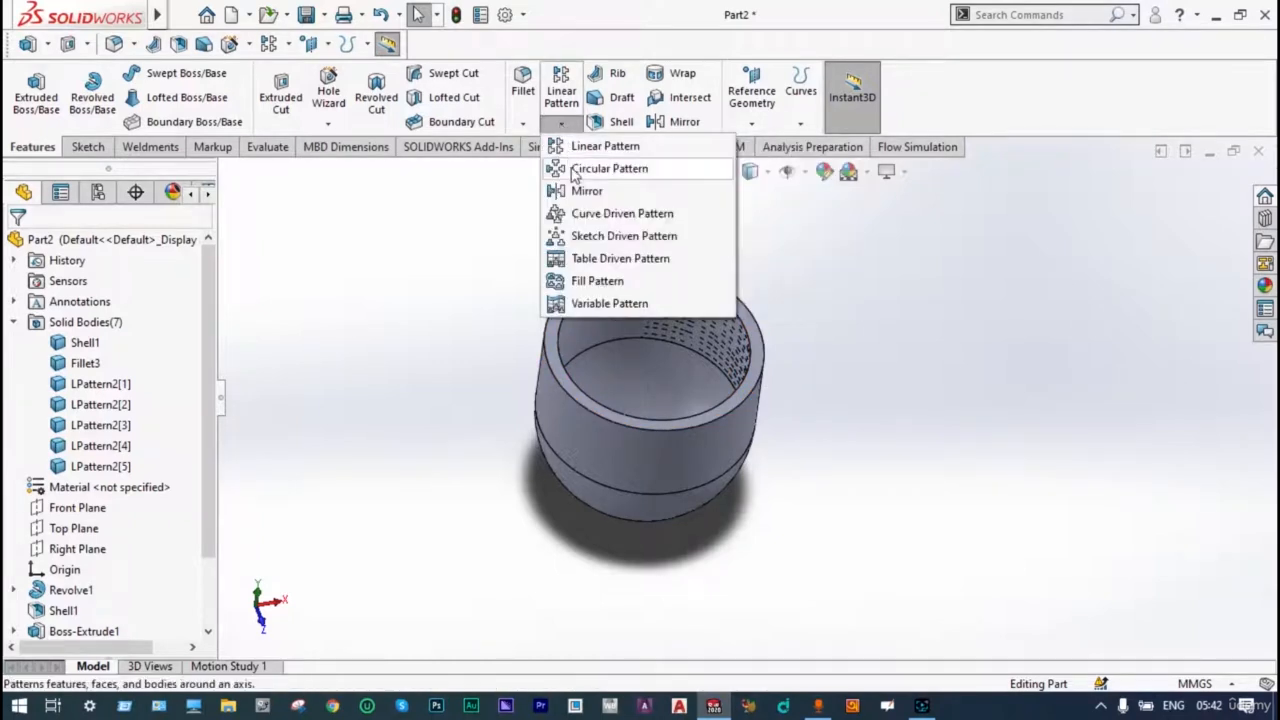
{"action": "left_click", "coordinate": [580, 170]}
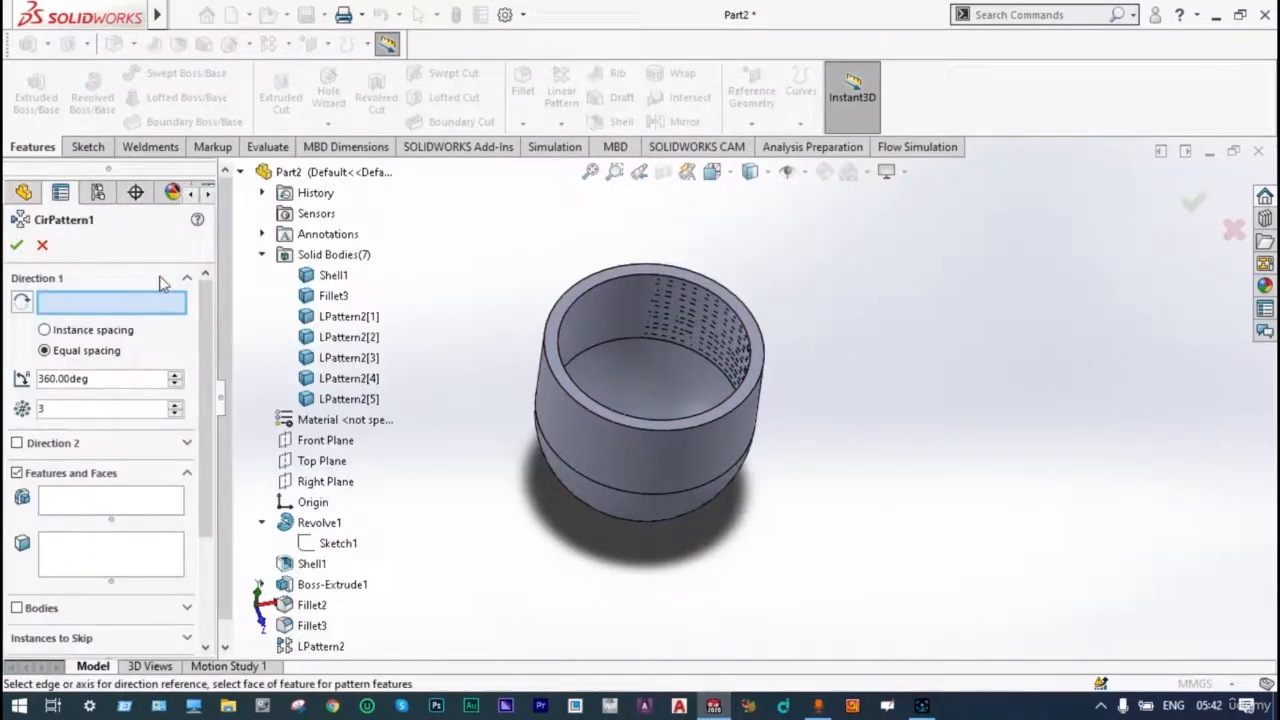
{"action": "left_click", "coordinate": [618, 450]}
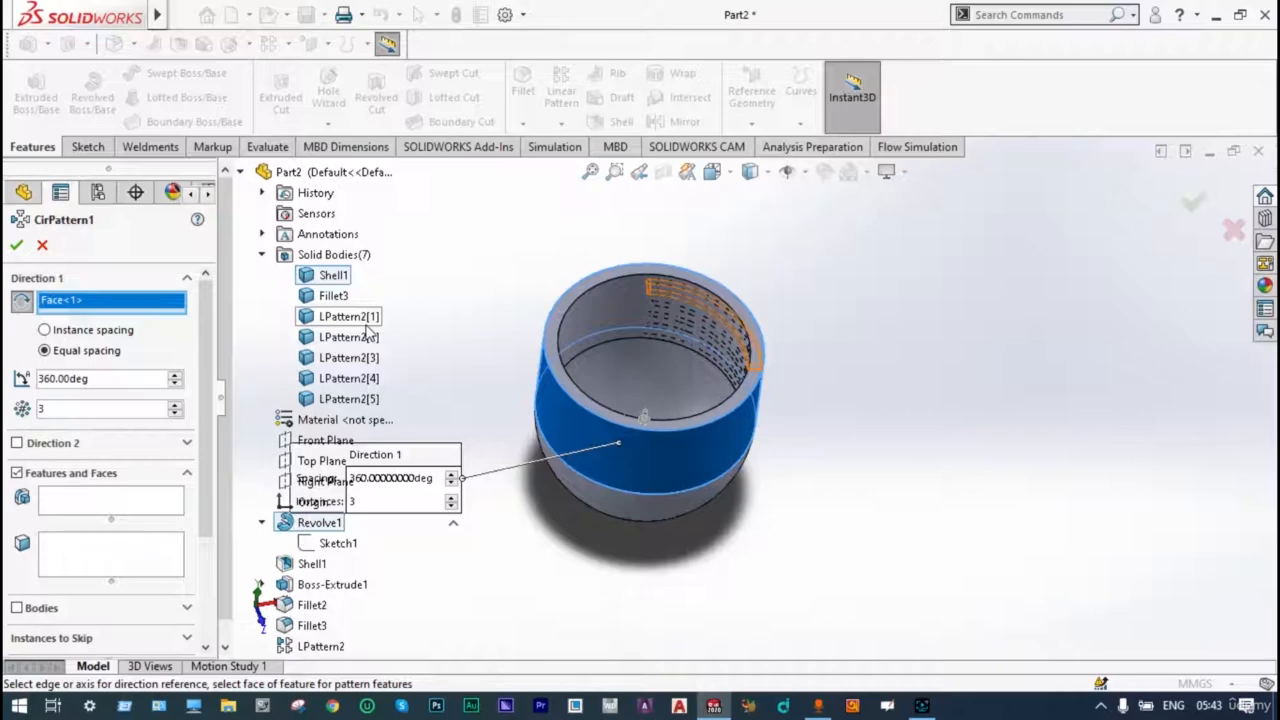
Step: Pattern the Fillet3 body and LPattern2[1] to LPattern2[5] as bodies, with 3 equally spaced instances over 360 degrees
{"action": "left_click", "coordinate": [17, 608]}
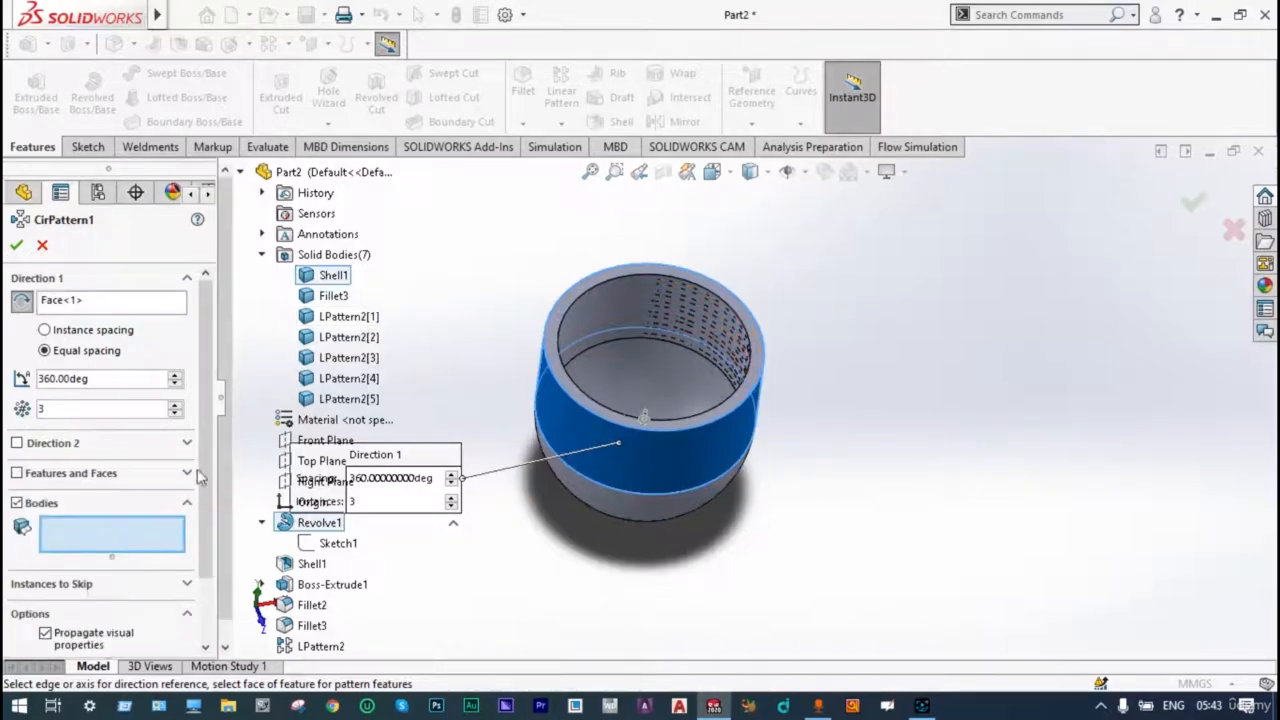
{"action": "left_click", "coordinate": [339, 302]}
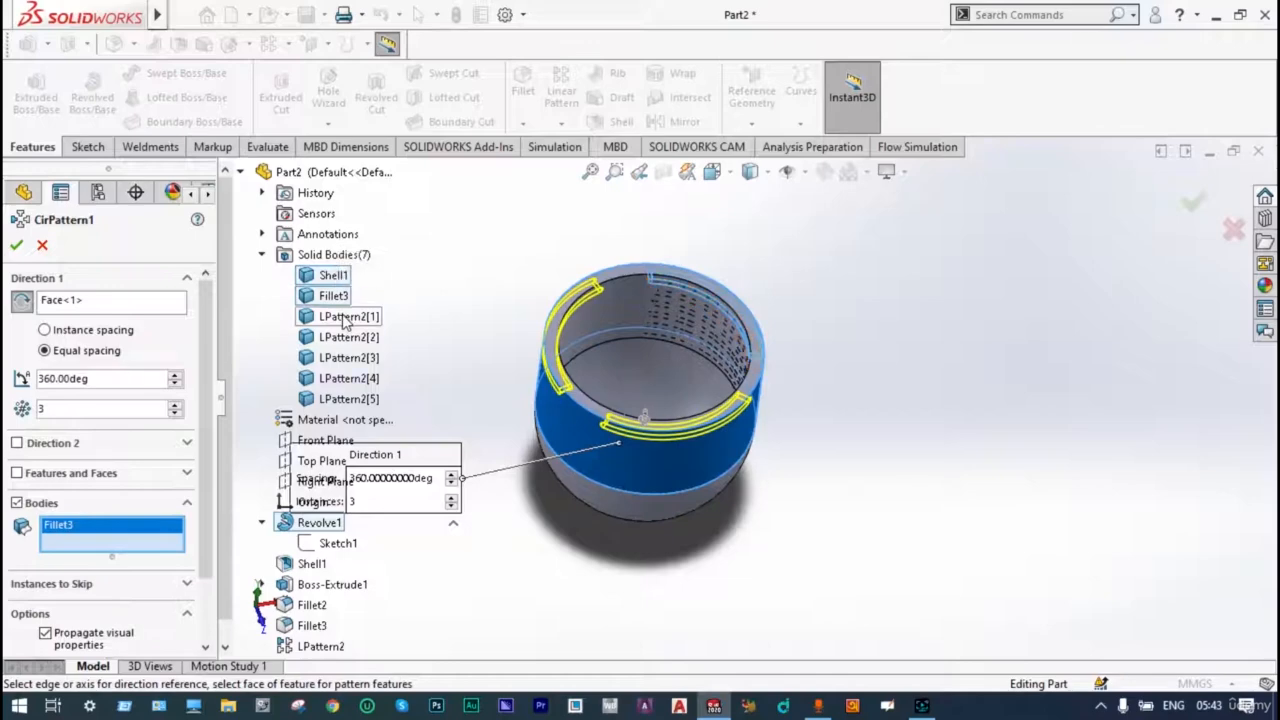
{"action": "left_click", "coordinate": [348, 398], "text": "shift"}
{"action": "left_click", "coordinate": [16, 245]}
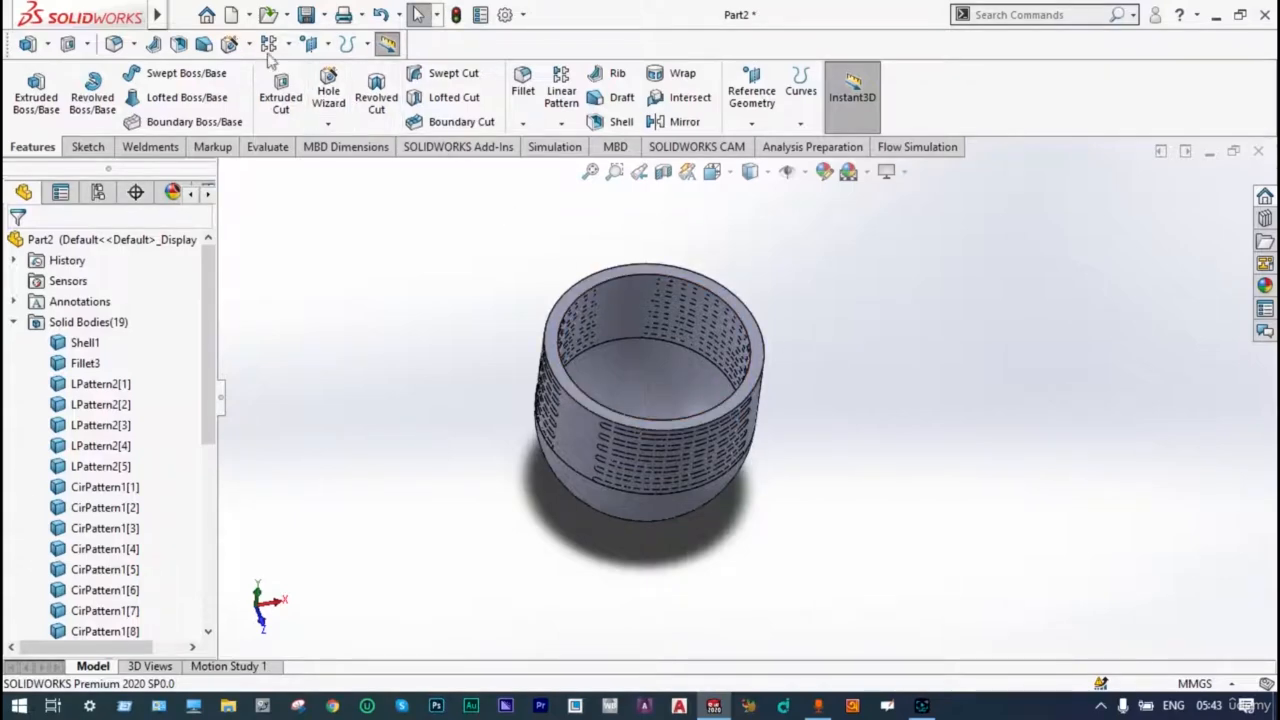
Step: Start a Combine feature of type Subtract with the cup body Shell1 as the main body
{"action": "left_click", "coordinate": [294, 14]}
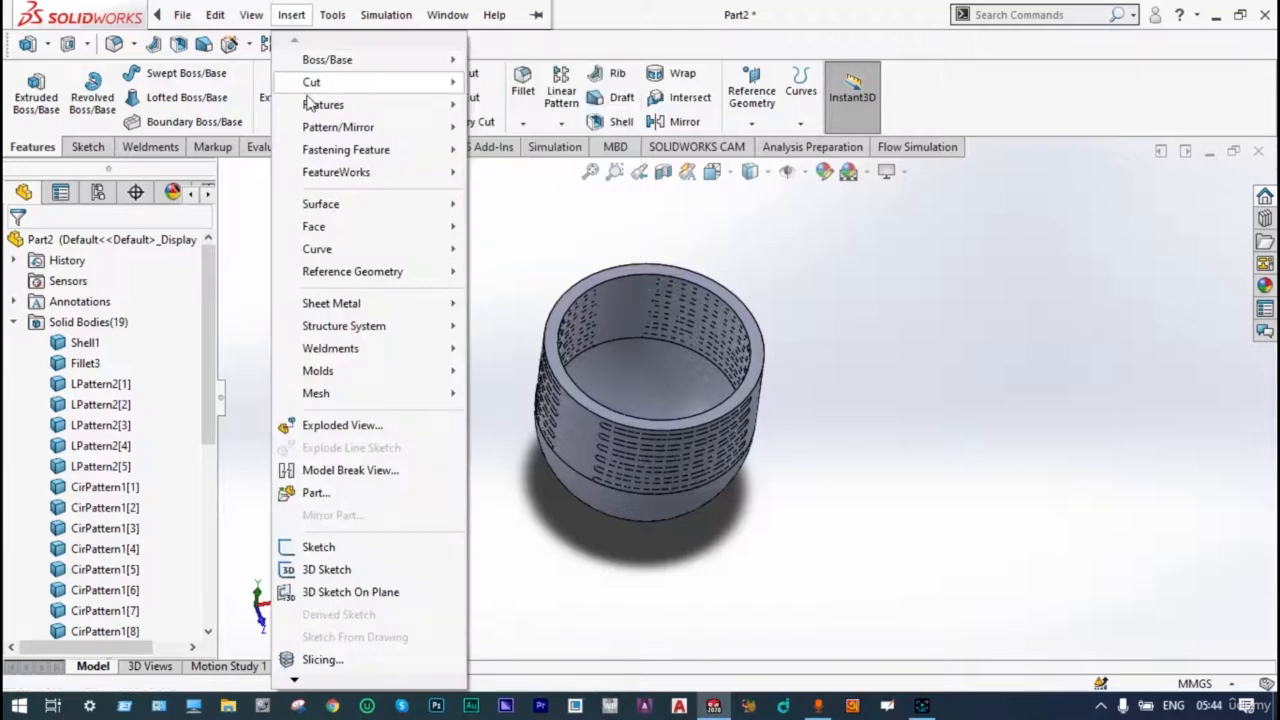
{"action": "mouse_move", "coordinate": [309, 112]}
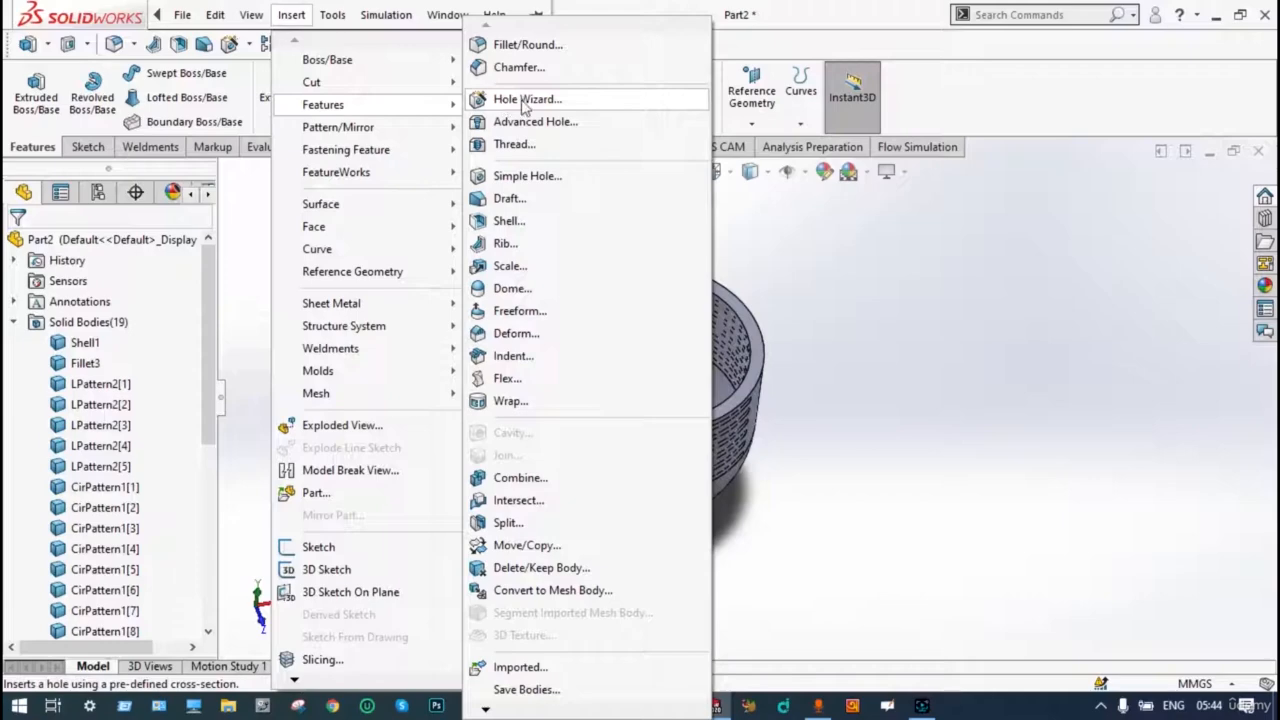
{"action": "left_click", "coordinate": [518, 478]}
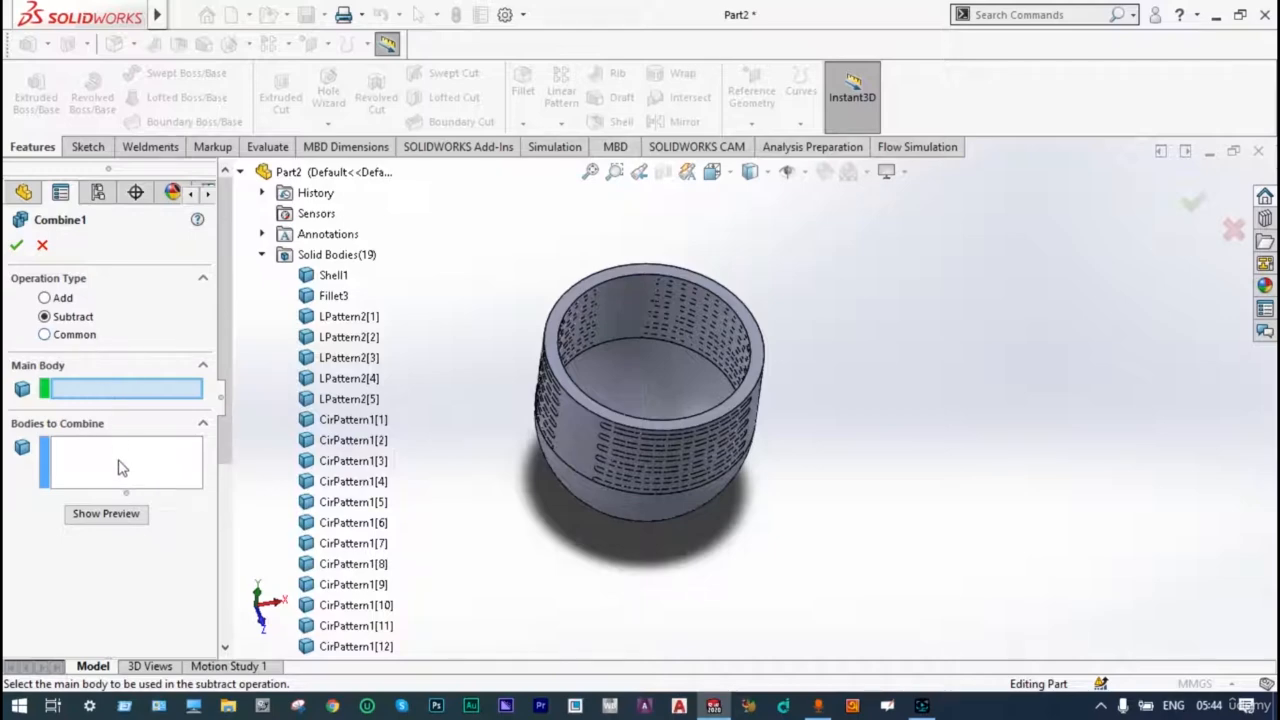
{"action": "left_click", "coordinate": [583, 425]}
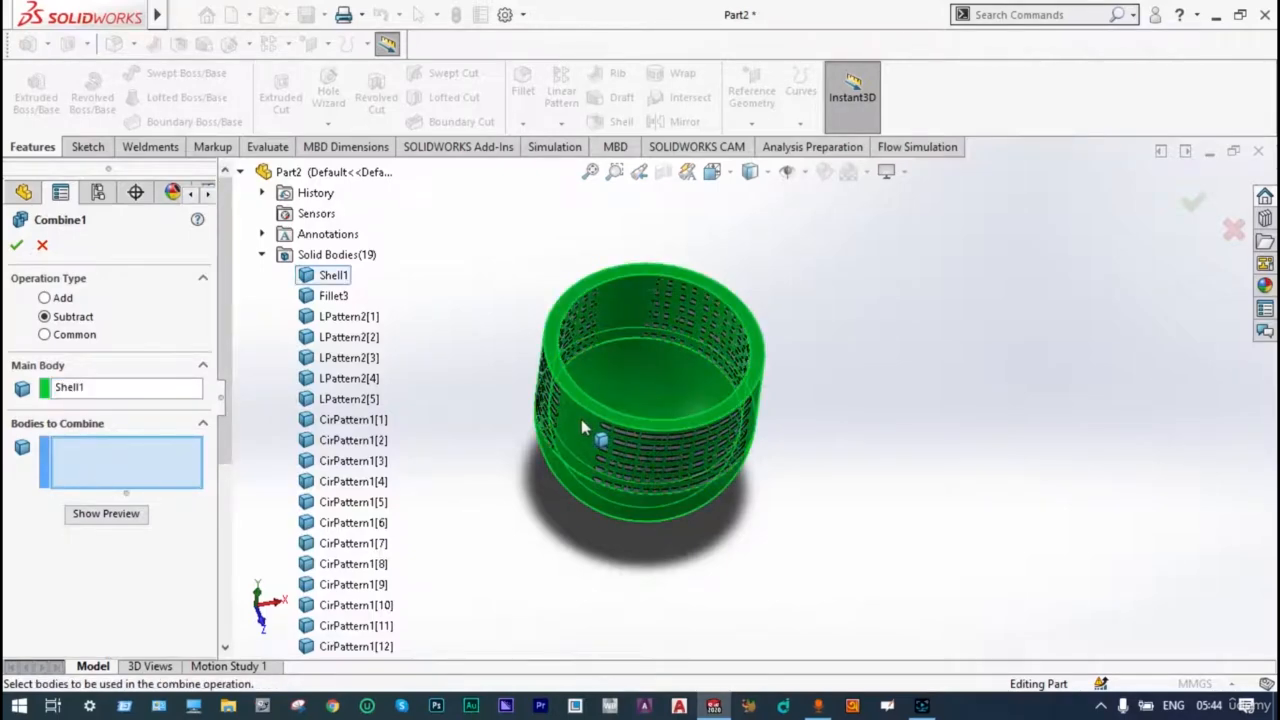
Step: Subtract all ring-segment bodies, from Fillet3 through CirPattern1[12], from the cup and complete the Combine feature
{"action": "left_click", "coordinate": [334, 296]}
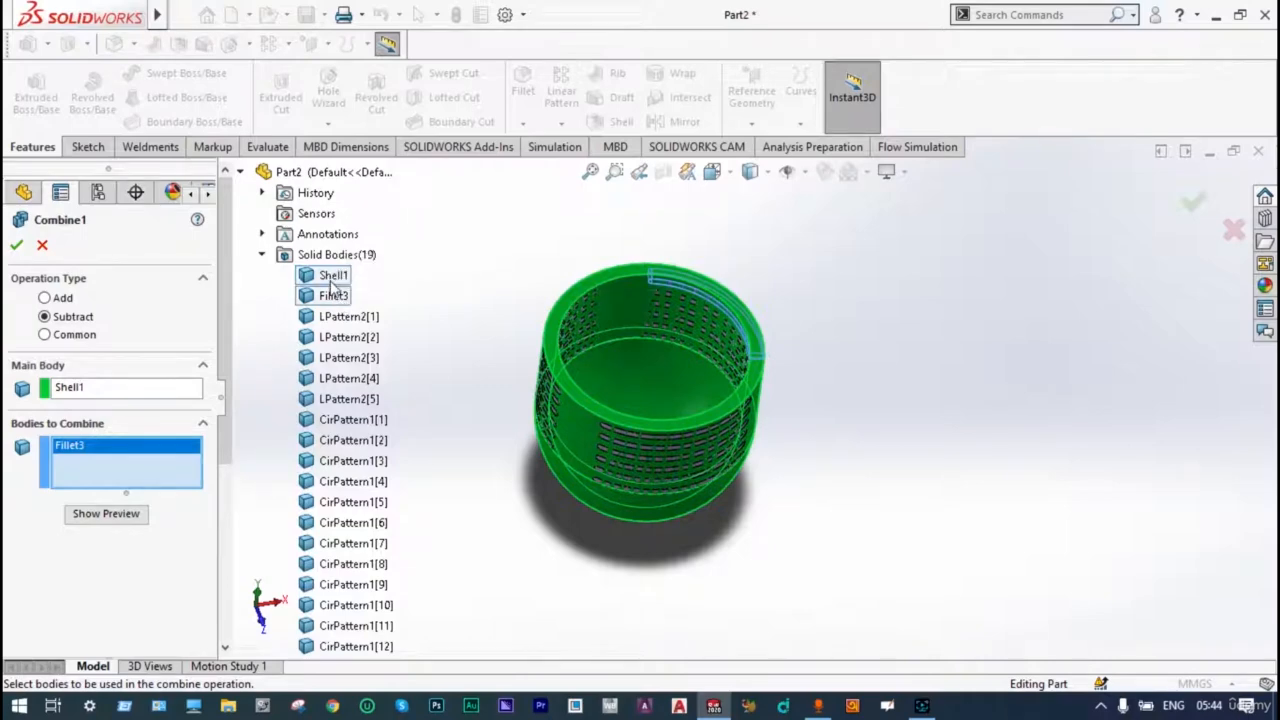
{"action": "left_click", "coordinate": [335, 298]}
{"action": "left_click", "coordinate": [337, 296]}
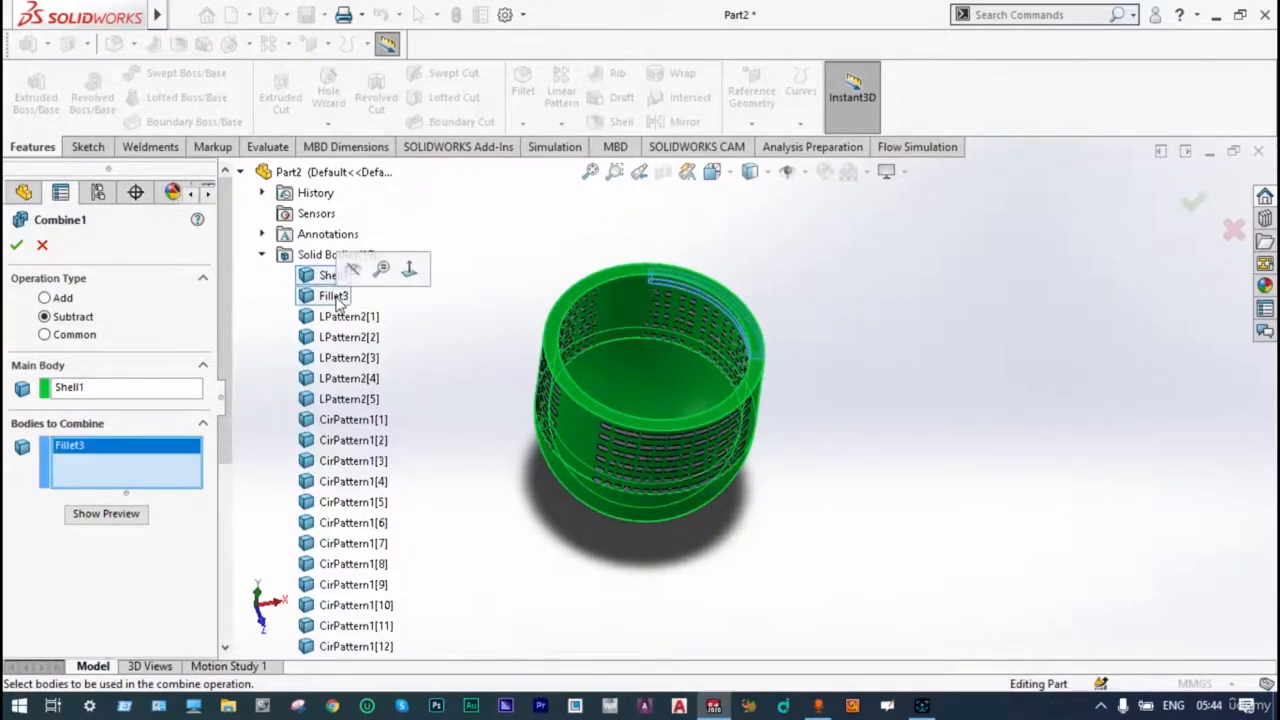
{"action": "left_click", "coordinate": [355, 646], "text": "shift"}
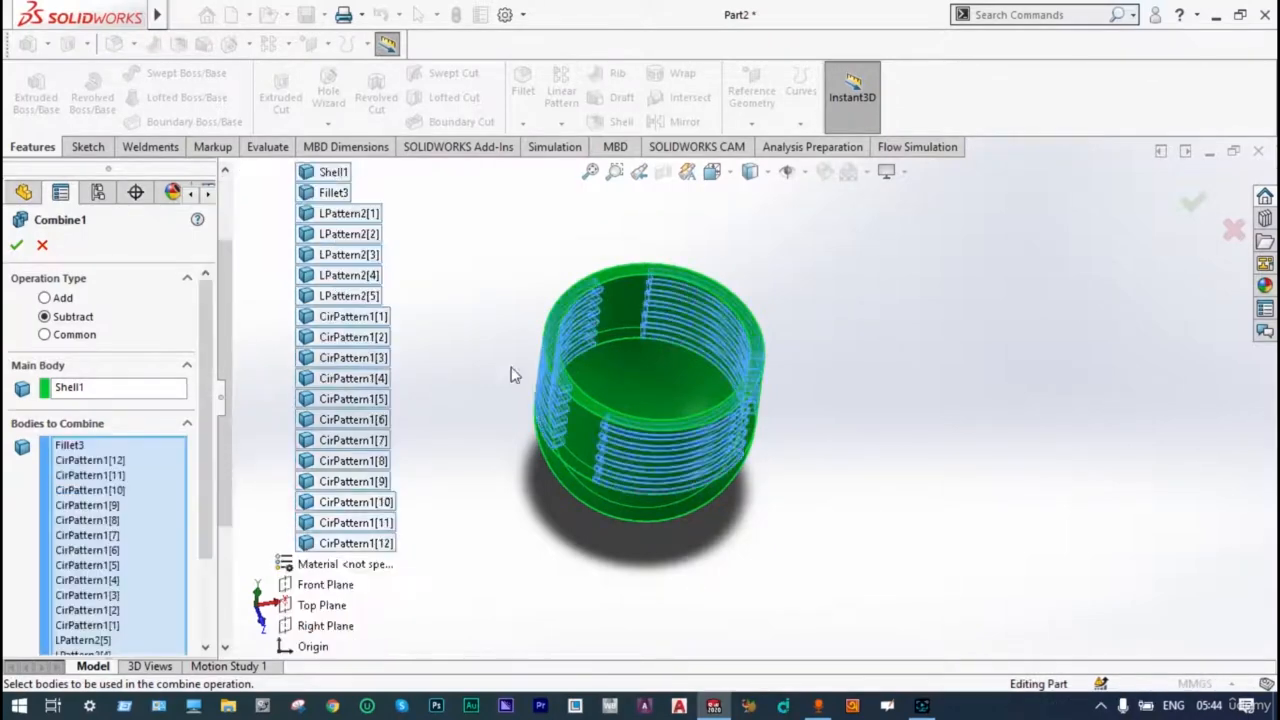
{"action": "left_click", "coordinate": [17, 245]}
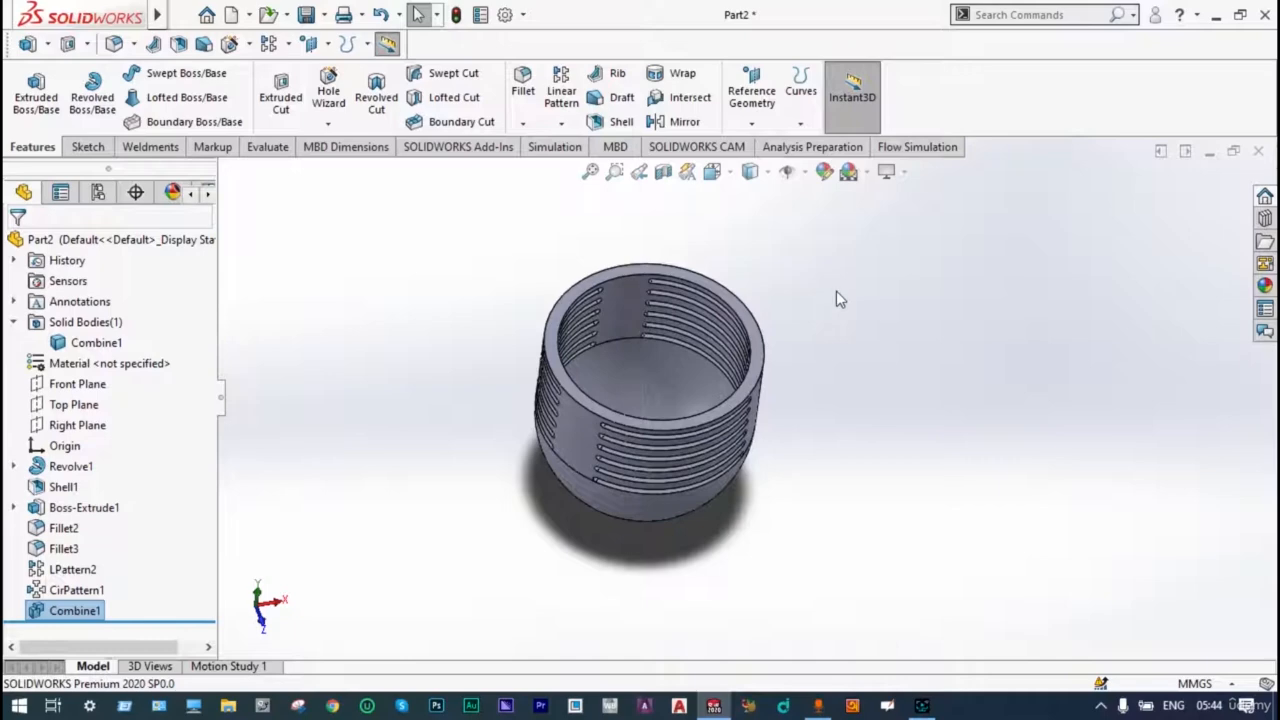
Step: Apply a bright red color from the standard swatches to the whole slotted part
{"action": "middle_click_drag", "start_coordinate": [818, 270], "coordinate": [861, 251]}
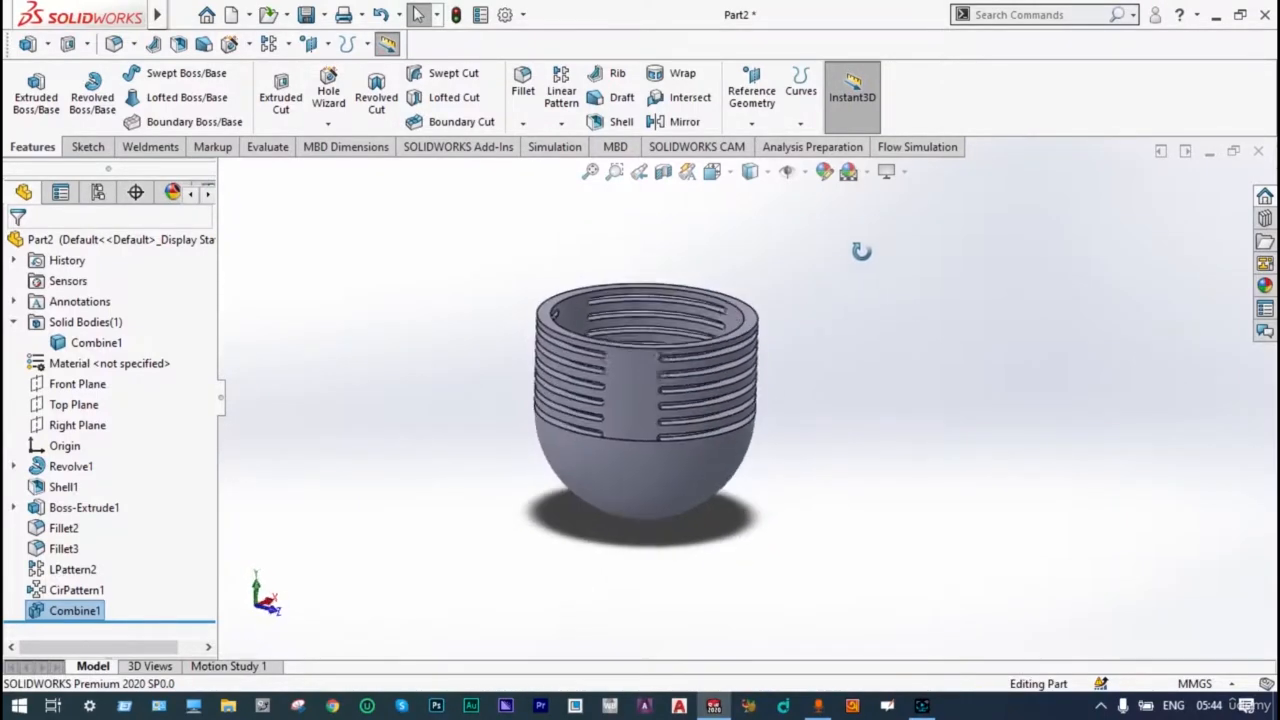
{"action": "scroll", "coordinate": [671, 386], "scroll_direction": "down", "scroll_amount": 4}
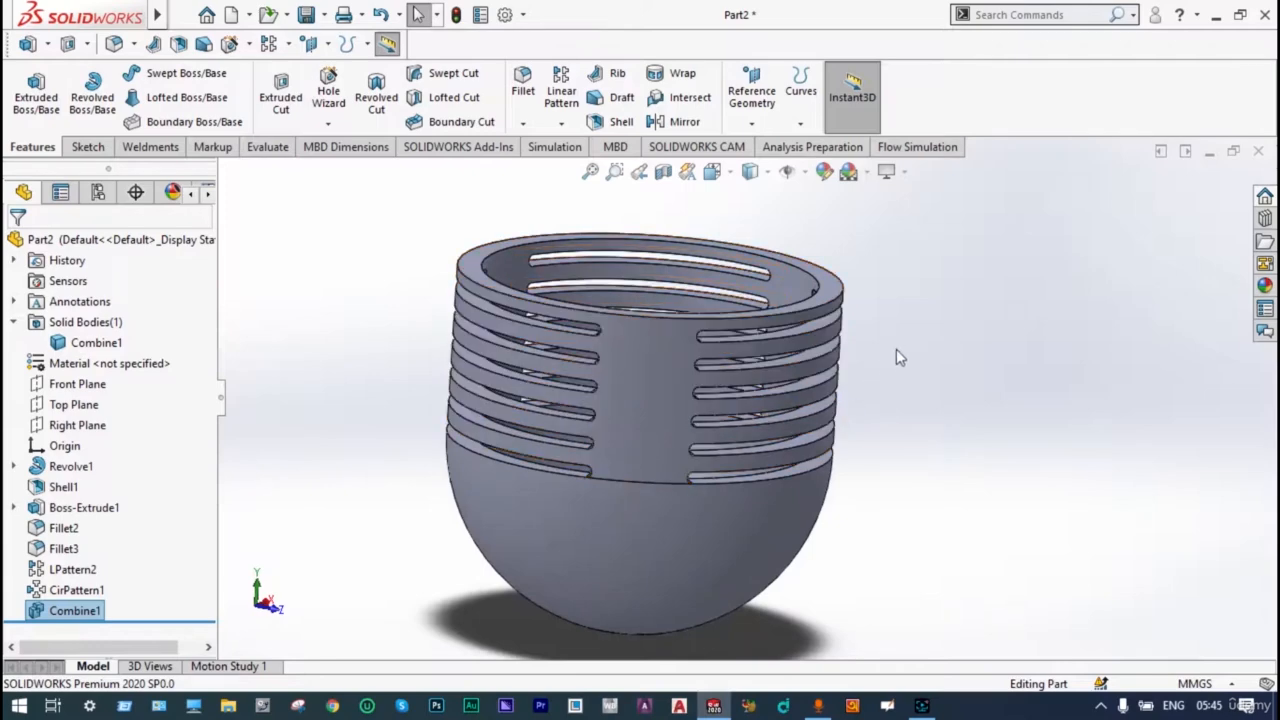
{"action": "middle_click_drag", "start_coordinate": [896, 357], "coordinate": [846, 360]}
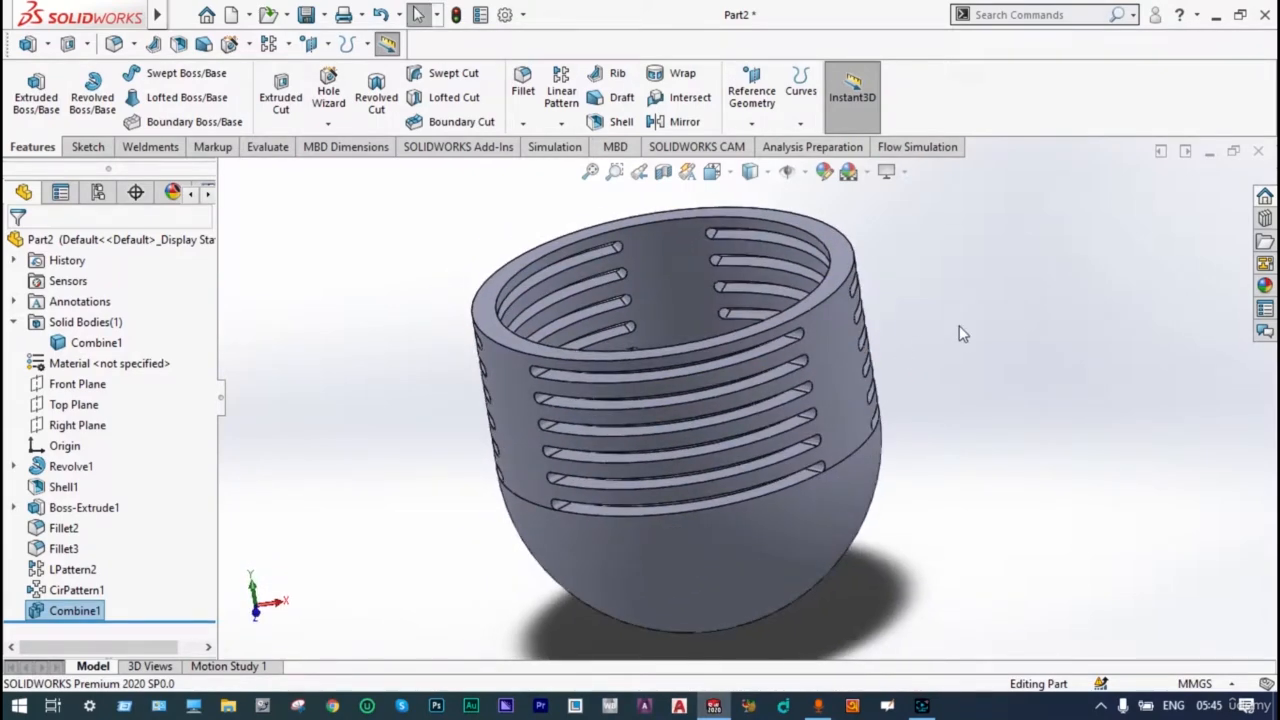
{"action": "mouse_move", "coordinate": [959, 325]}
{"action": "middle_mouse_down"}
{"action": "mouse_move", "coordinate": [966, 355]}
{"action": "mouse_move", "coordinate": [972, 315]}
{"action": "middle_mouse_up"}
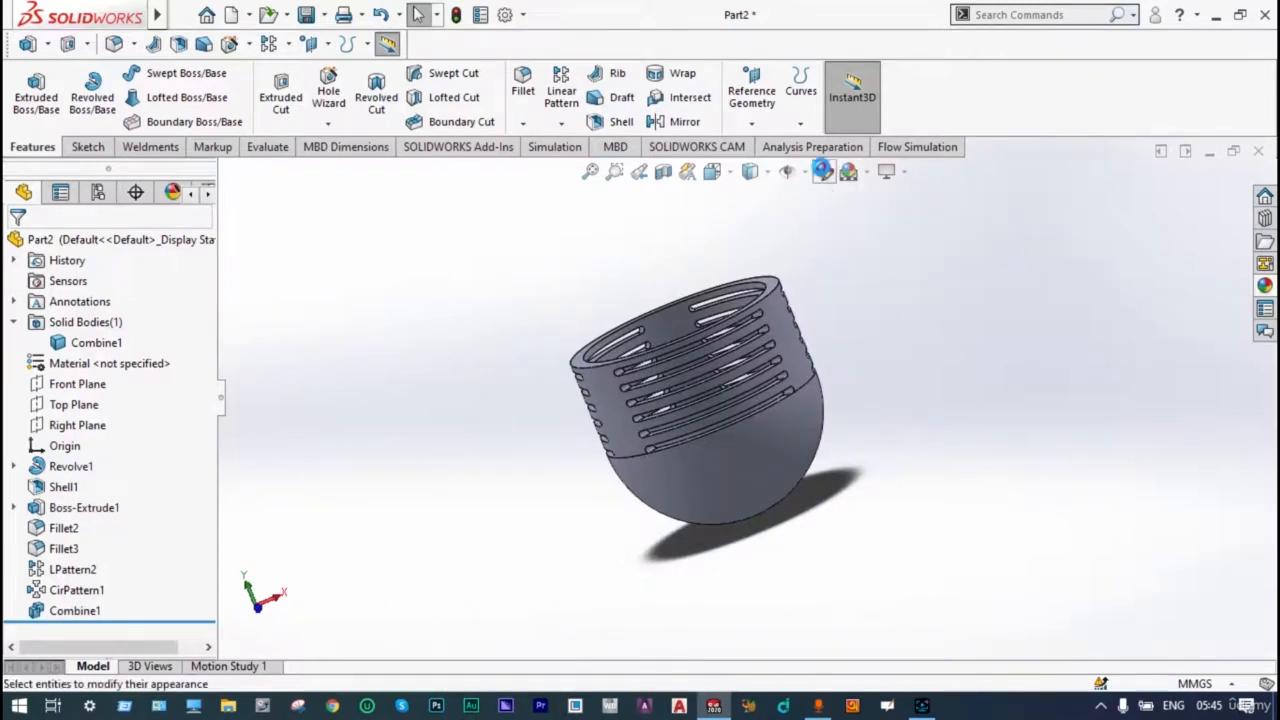
{"action": "left_click", "coordinate": [822, 171]}
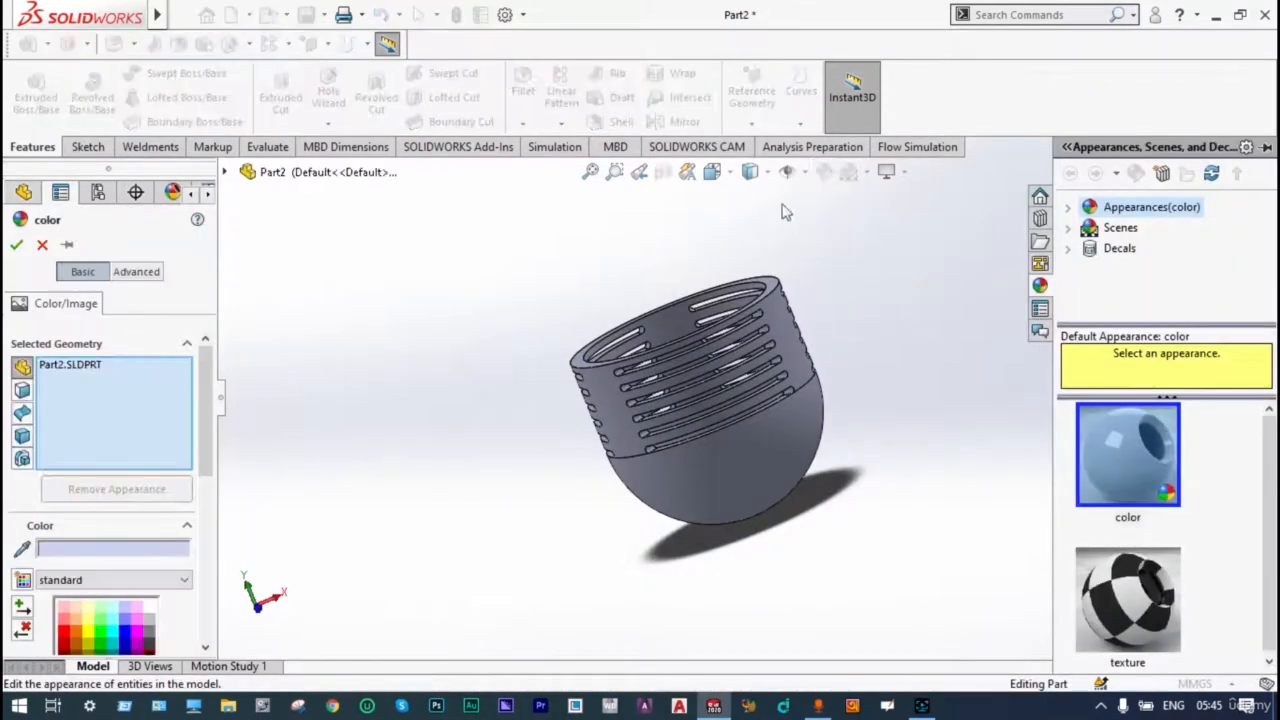
{"action": "left_click_drag", "start_coordinate": [211, 466], "coordinate": [213, 517]}
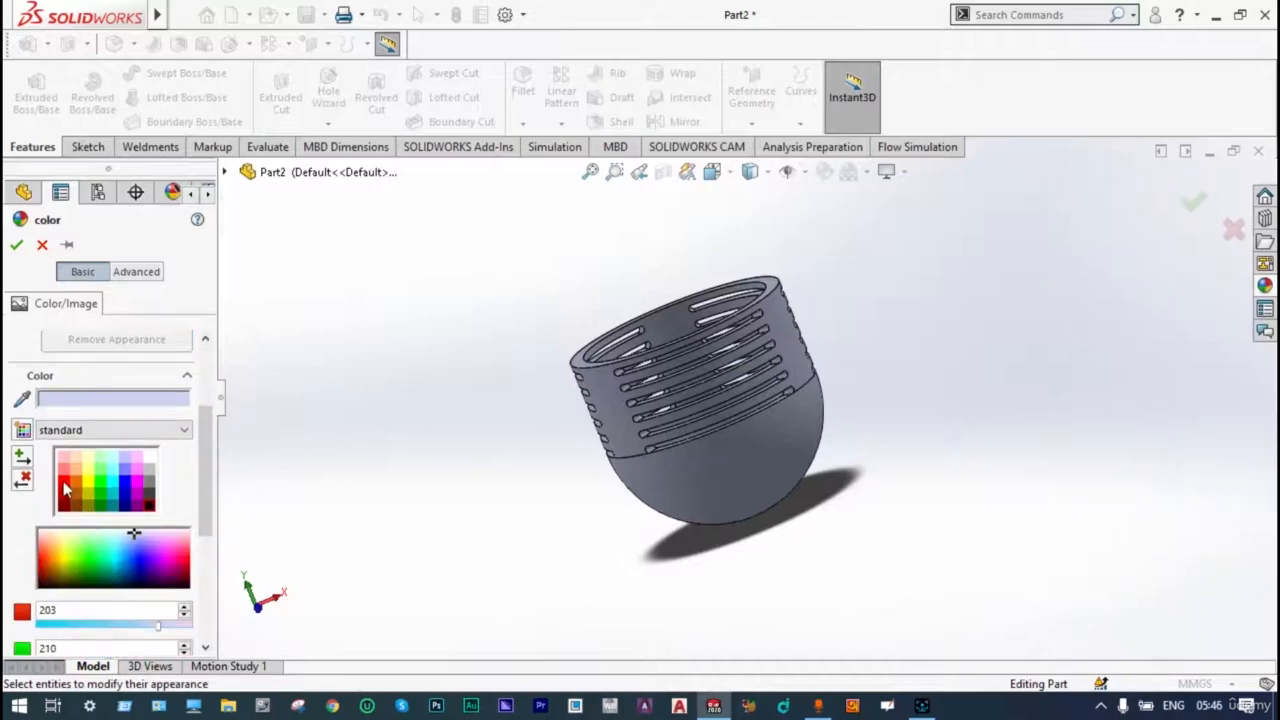
{"action": "left_click", "coordinate": [64, 487]}
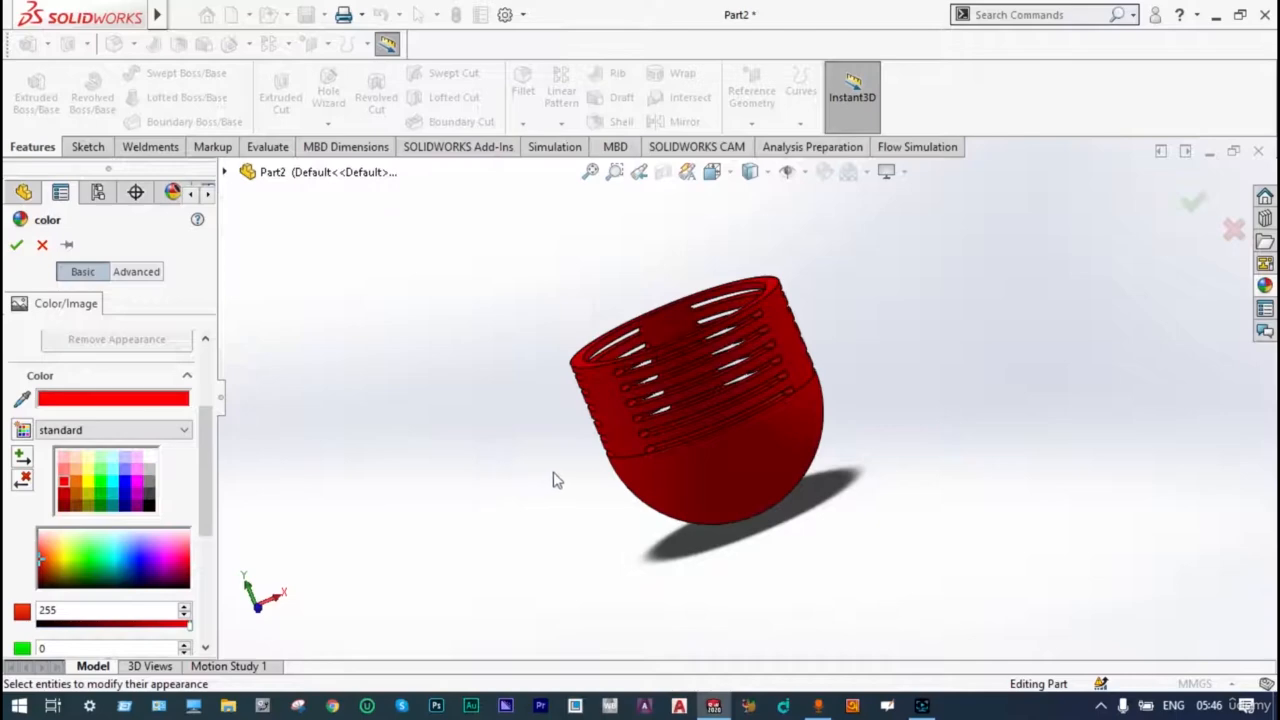
{"action": "left_click", "coordinate": [26, 248]}
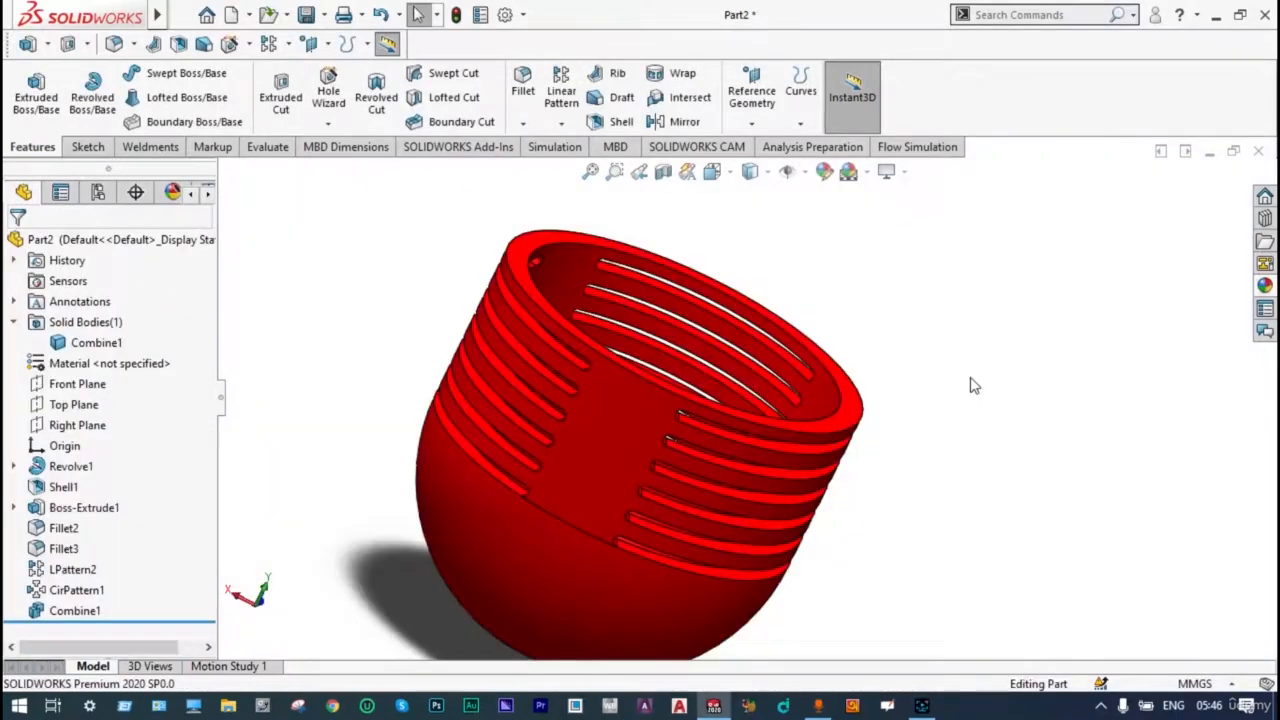
{"action": "middle_click_drag", "start_coordinate": [968, 383], "coordinate": [832, 456]}
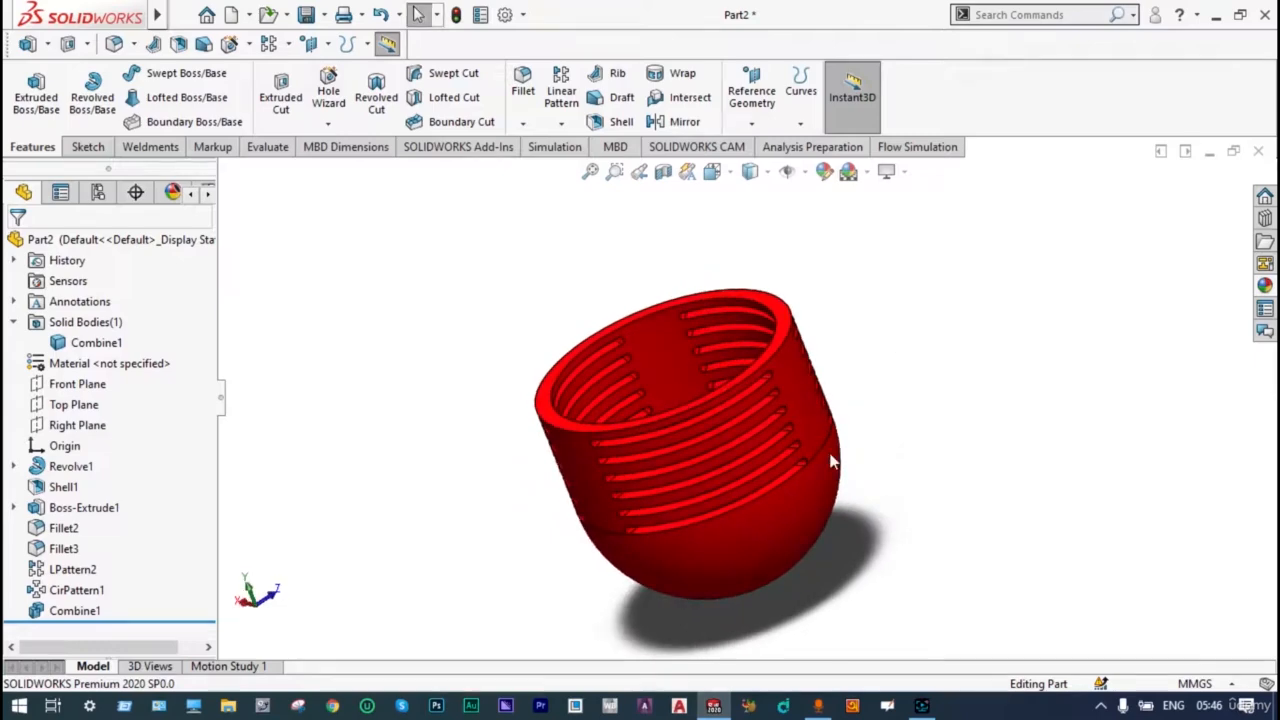
{"action": "scroll", "coordinate": [618, 602], "scroll_direction": "down", "scroll_amount": 1}
{"action": "middle_click_drag", "start_coordinate": [562, 586], "coordinate": [806, 421]}
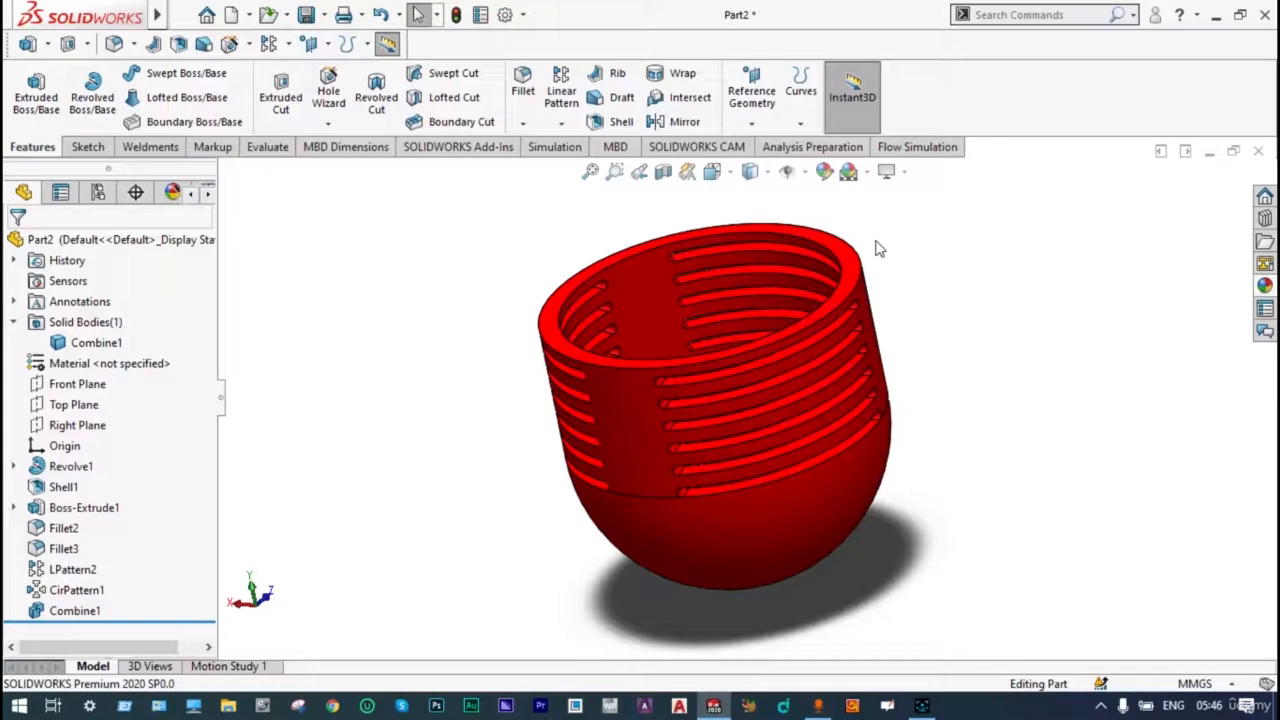
{"action": "middle_click_drag", "start_coordinate": [872, 252], "coordinate": [842, 294]}
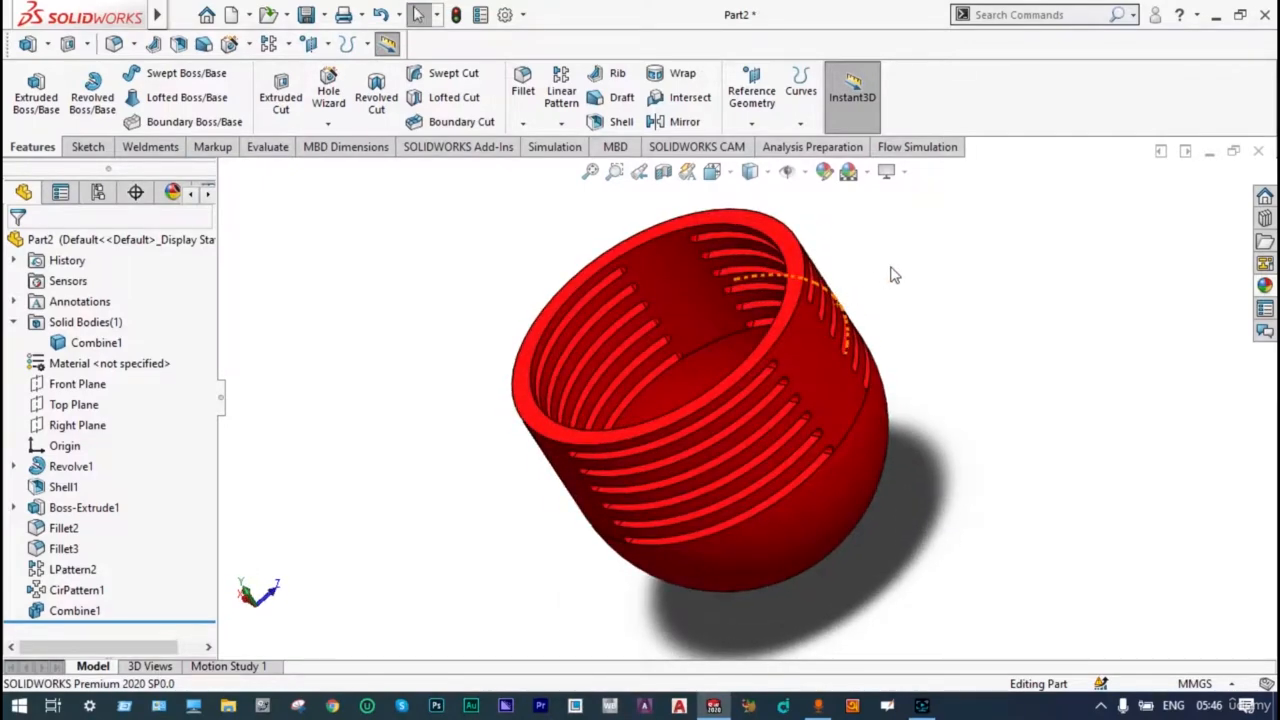